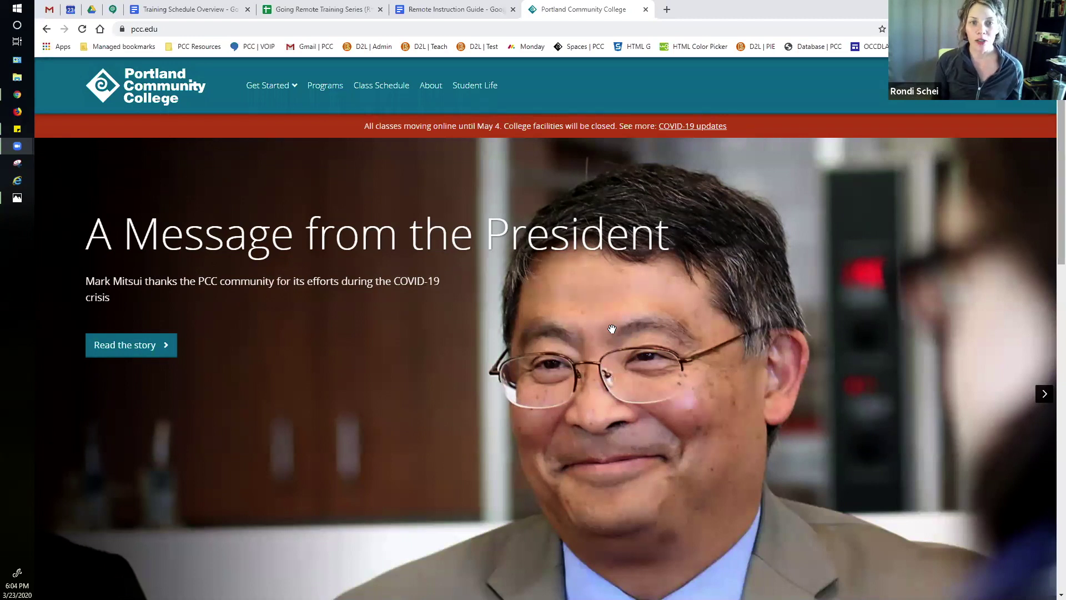
Step: Open the MyPCC portal home page and scroll down to its Quick links of PCC sites
{"action": "left_click", "coordinate": [1017, 85]}
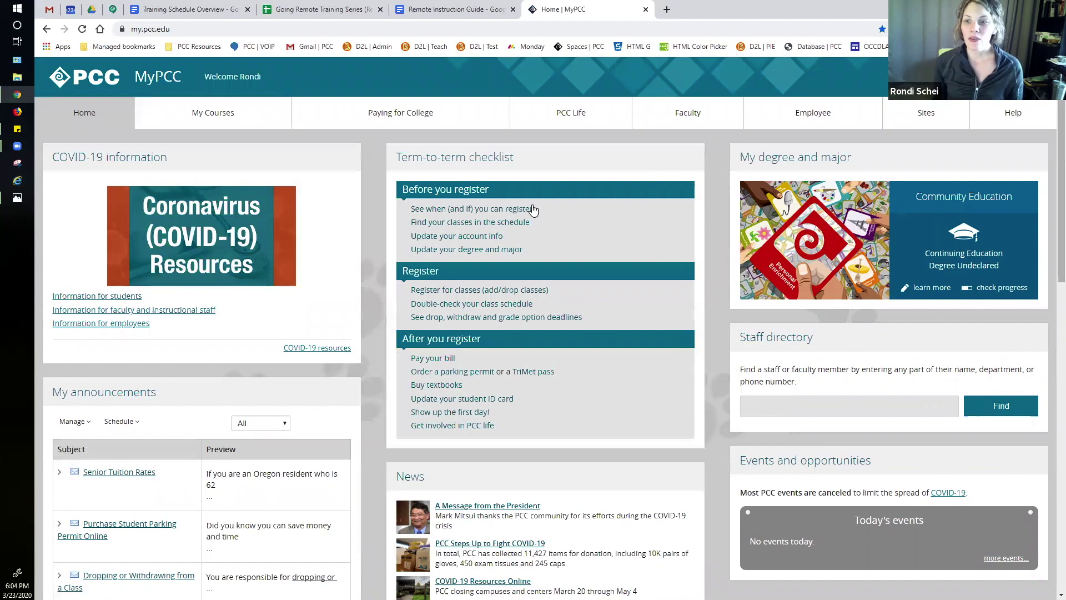
{"action": "scroll", "coordinate": [378, 238], "scroll_direction": "down", "scroll_amount": 1}
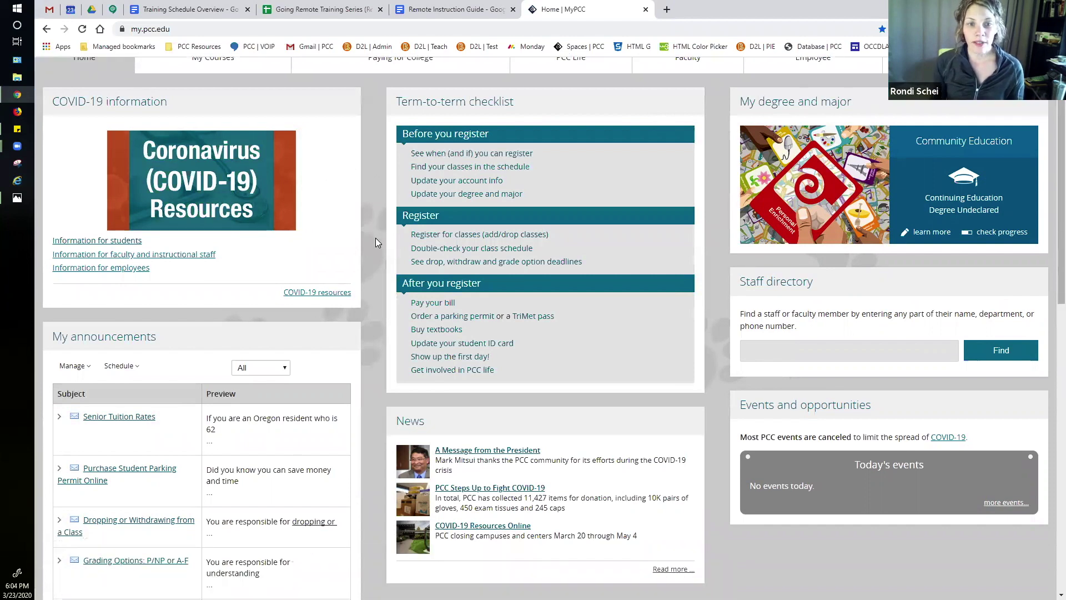
{"action": "scroll", "coordinate": [375, 238], "scroll_direction": "down", "scroll_amount": 8}
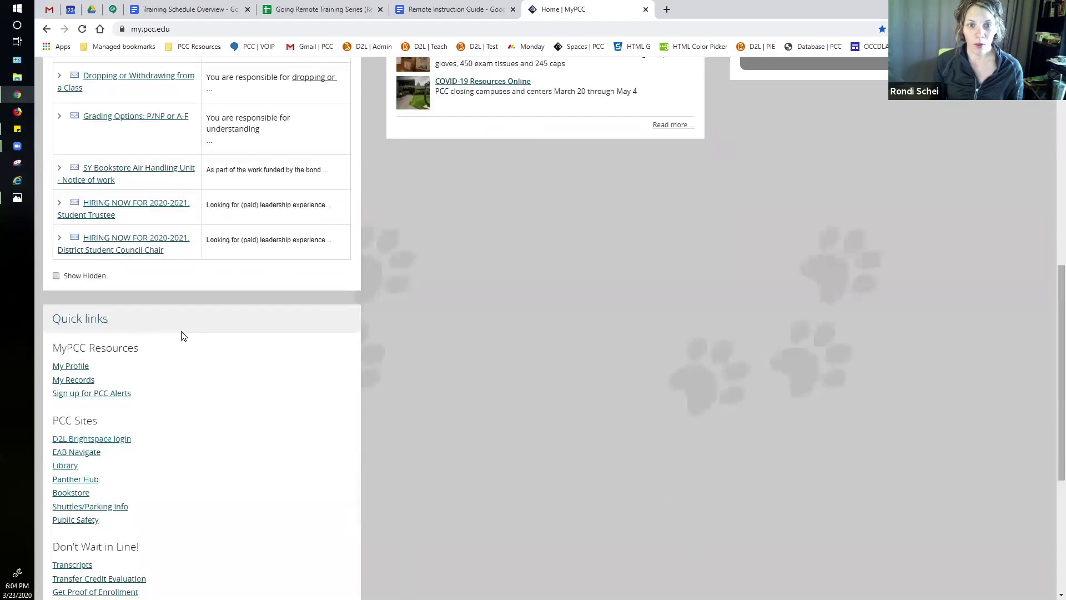
{"action": "scroll", "coordinate": [339, 262], "scroll_direction": "down", "scroll_amount": 1}
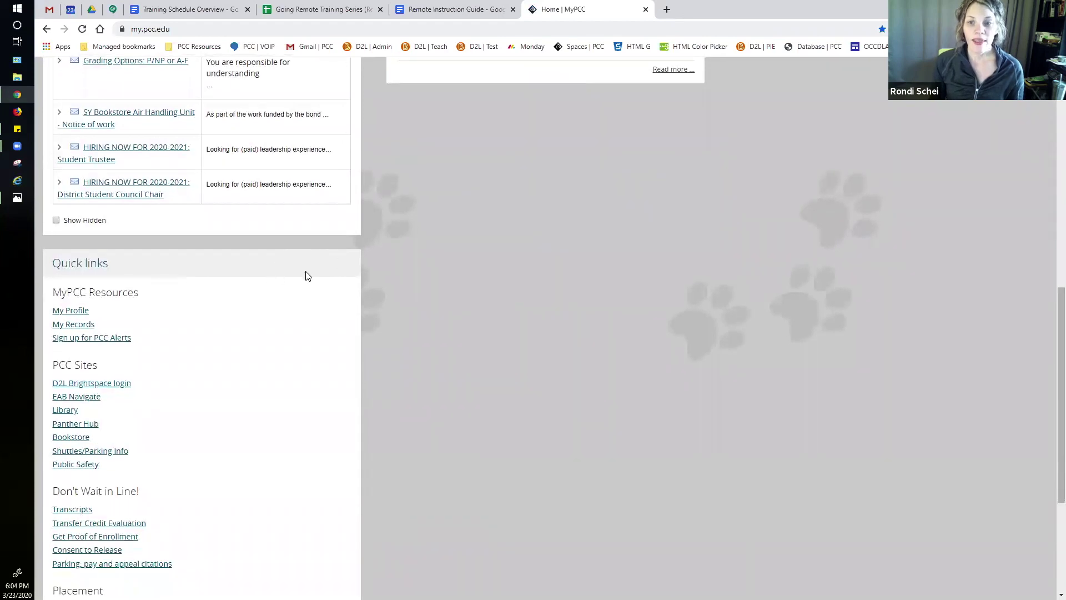
{"action": "scroll", "coordinate": [394, 376], "scroll_direction": "down", "scroll_amount": 1}
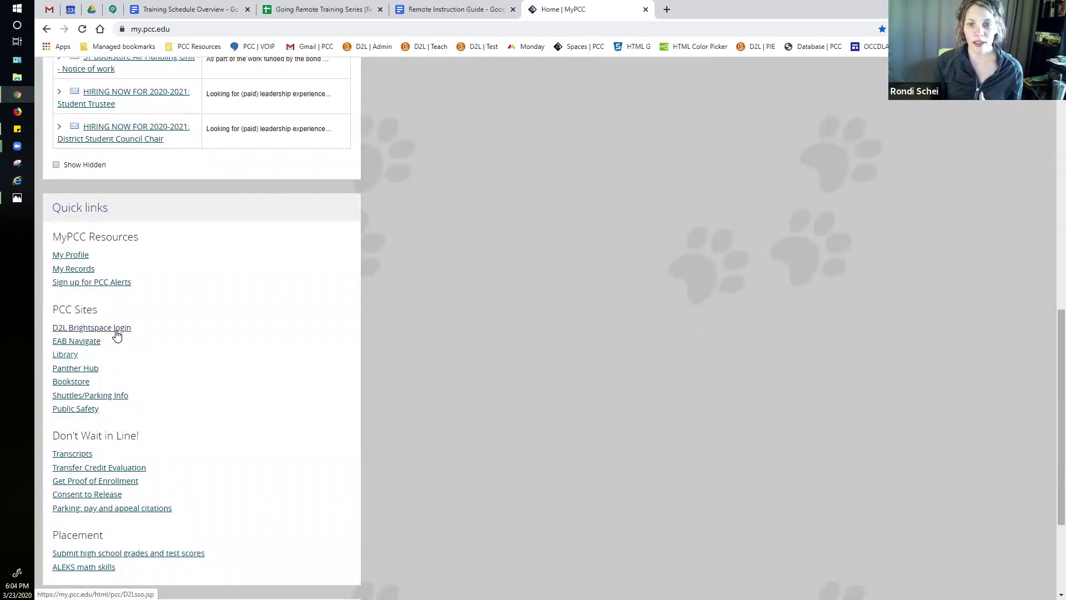
Step: Launch the D2L Brightspace login from the PCC Sites quick links
{"action": "left_click", "coordinate": [115, 329]}
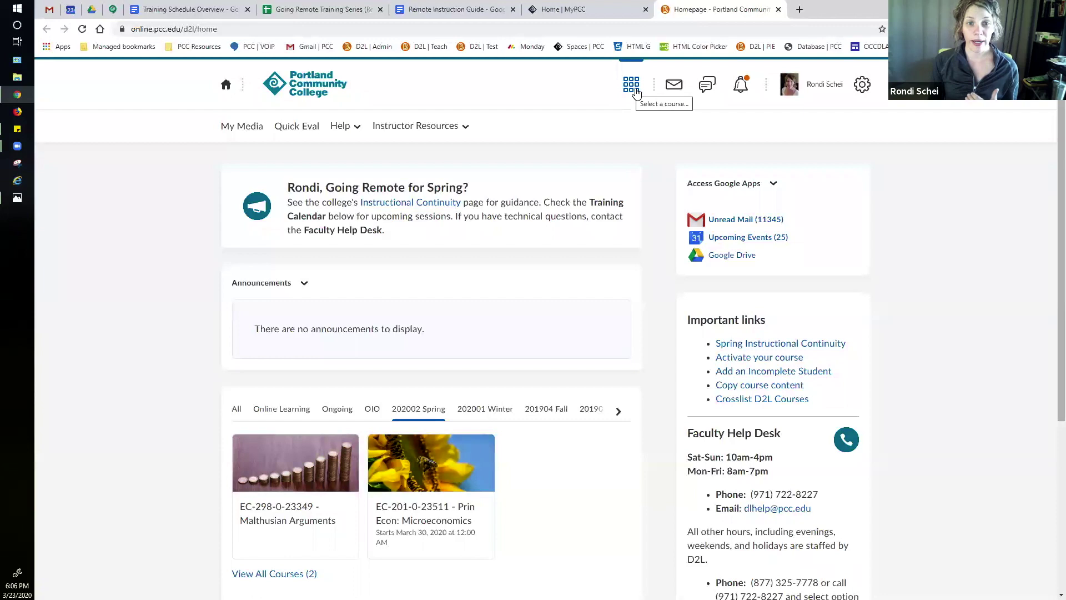
{"action": "left_click", "coordinate": [637, 94]}
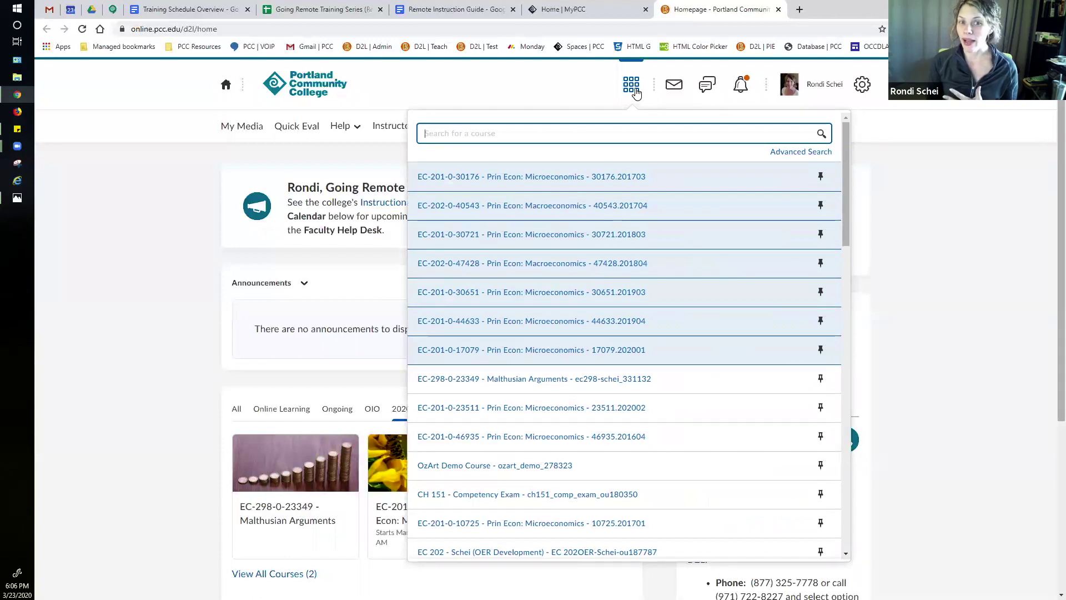
{"action": "left_click", "coordinate": [636, 93]}
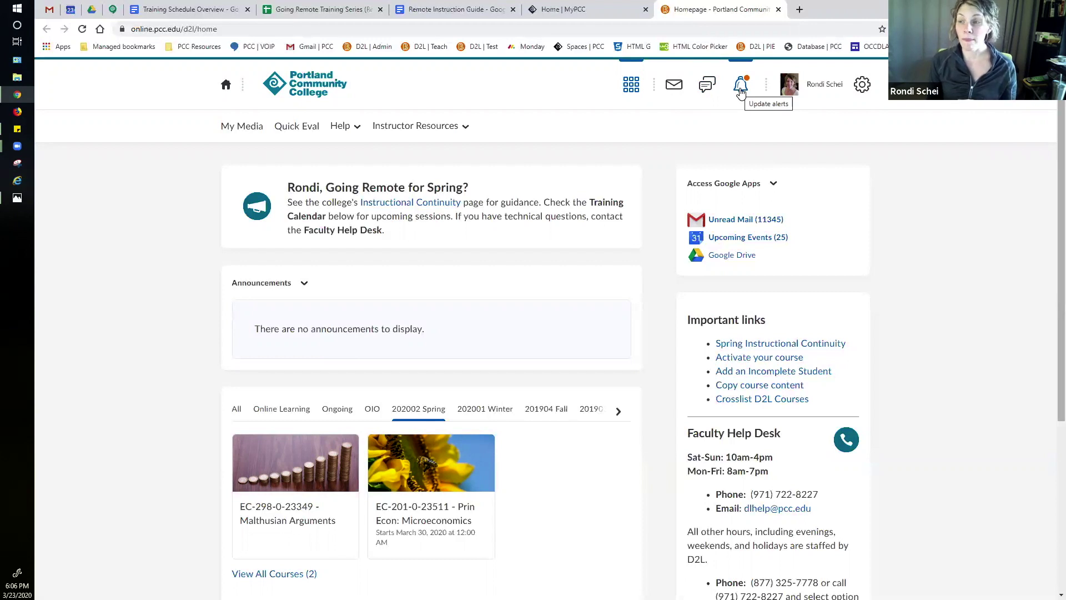
Step: Glance at the alerts list, then go to Profile from the name menu
{"action": "left_click", "coordinate": [740, 90]}
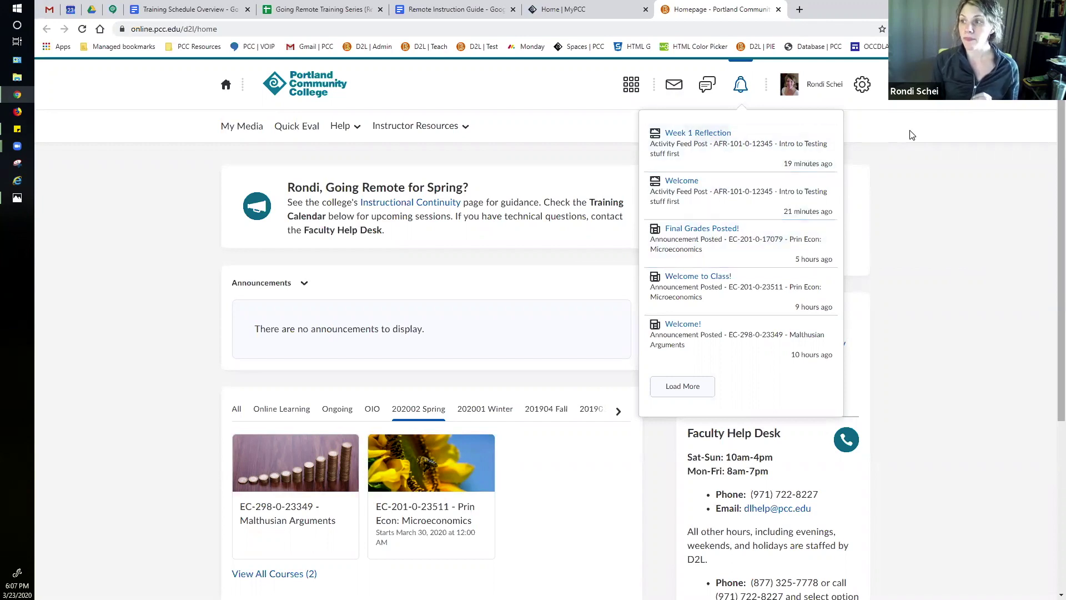
{"action": "left_click", "coordinate": [918, 111]}
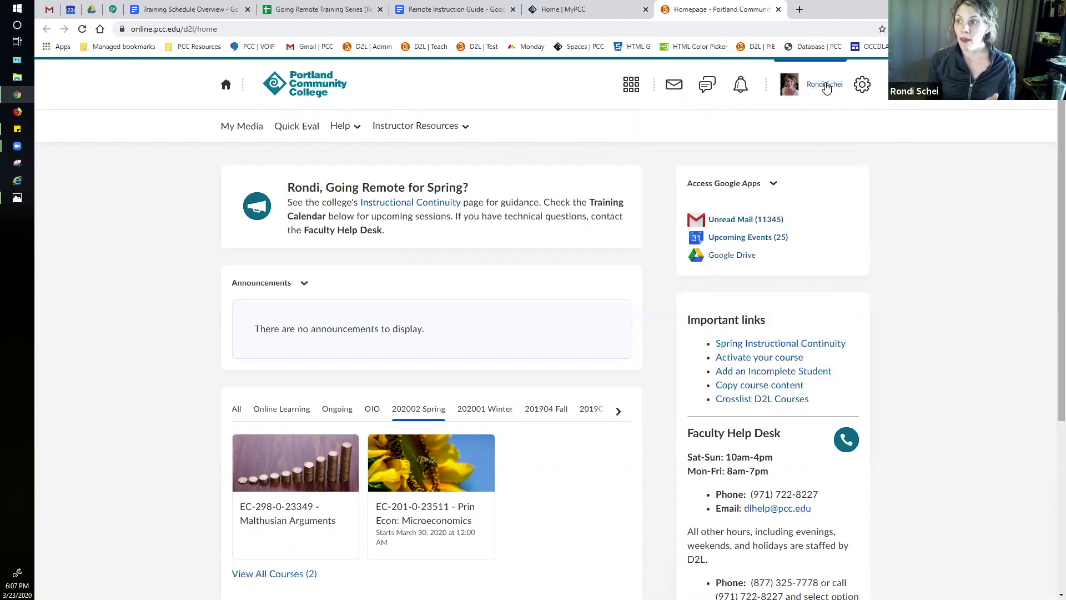
{"action": "left_click", "coordinate": [826, 87]}
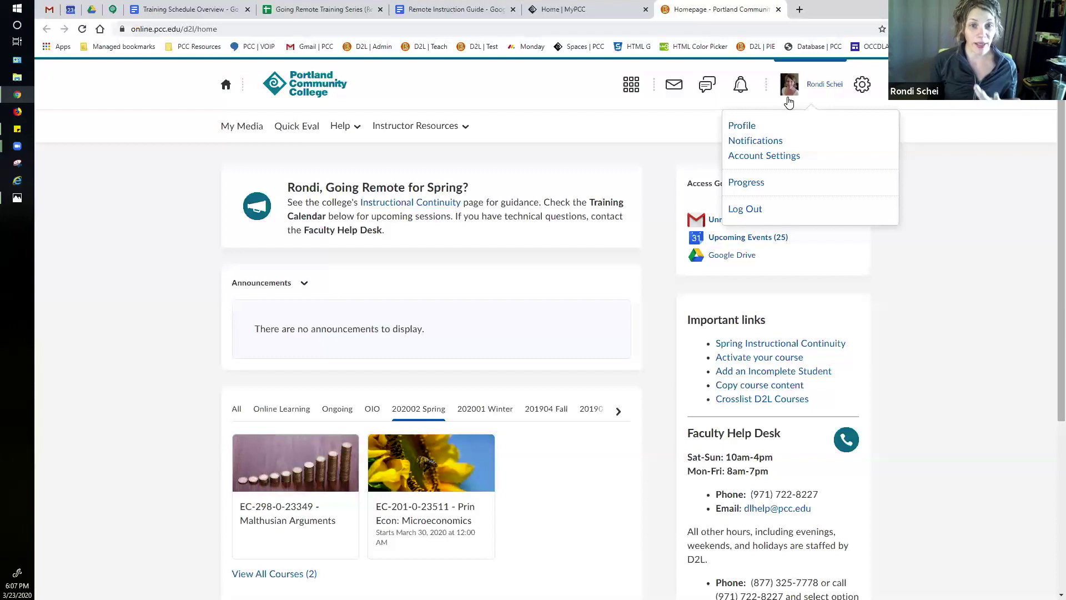
{"action": "left_click", "coordinate": [751, 127]}
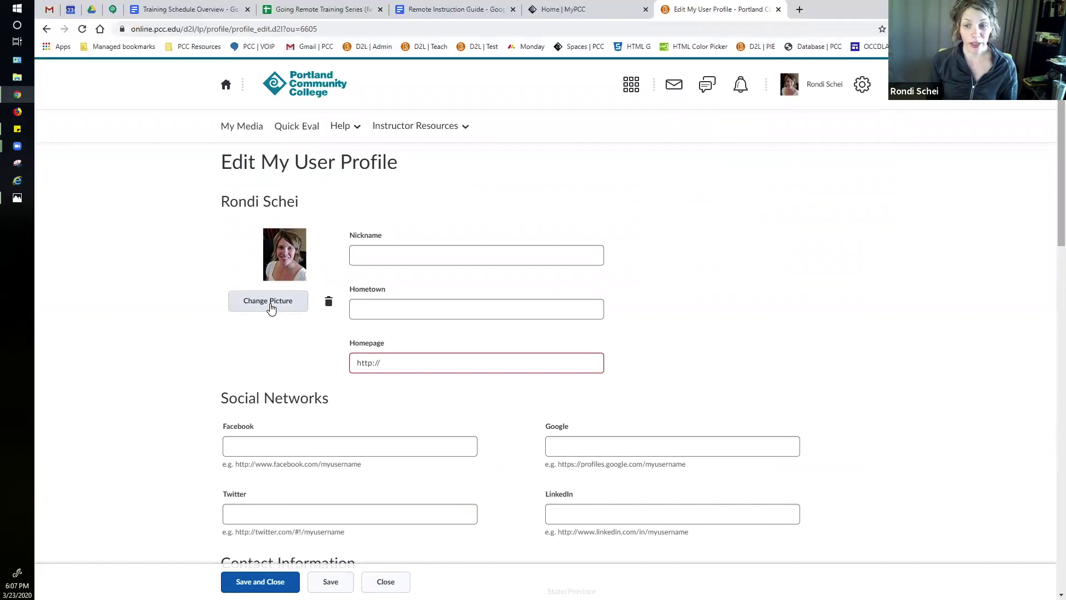
Step: Choose Account Settings from the personal account menu in the navbar
{"action": "left_click", "coordinate": [834, 91]}
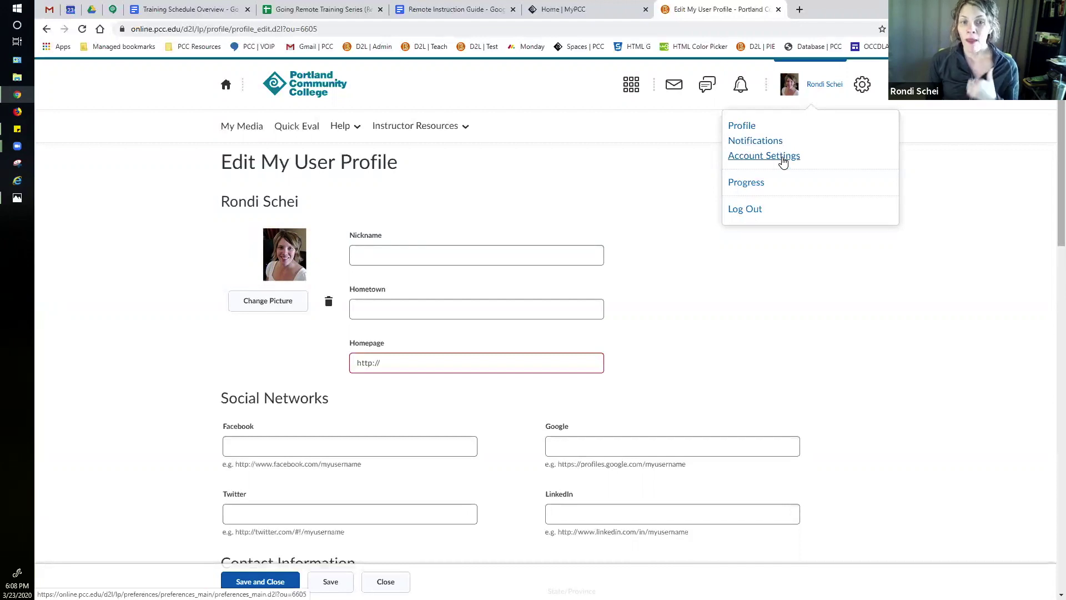
{"action": "left_click", "coordinate": [784, 162]}
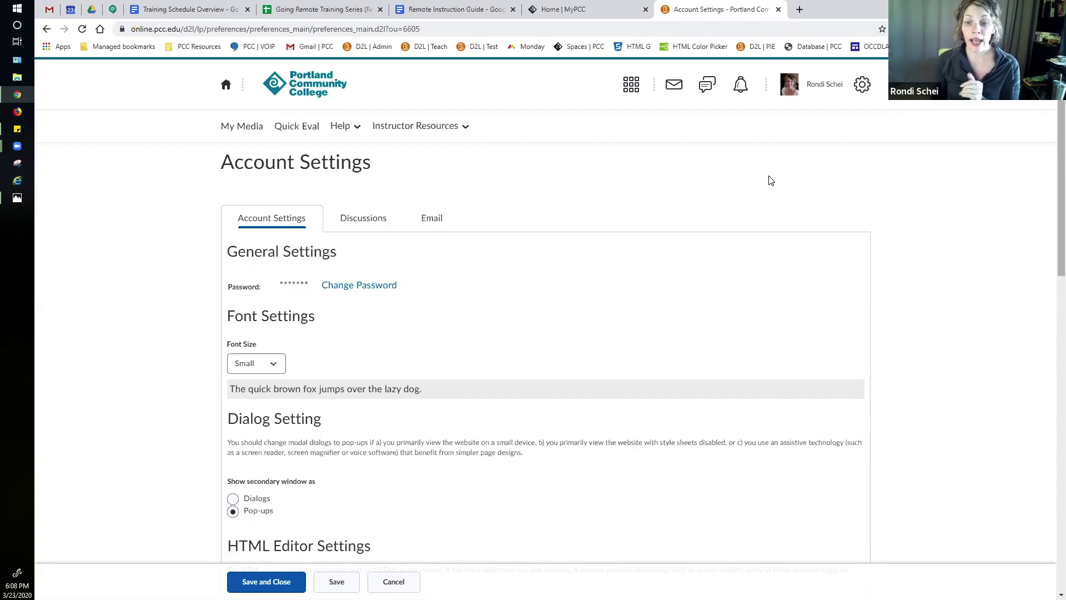
Step: Save Font Size as Huge, then reselect Small in the Font Size dropdown
{"action": "left_click", "coordinate": [274, 364]}
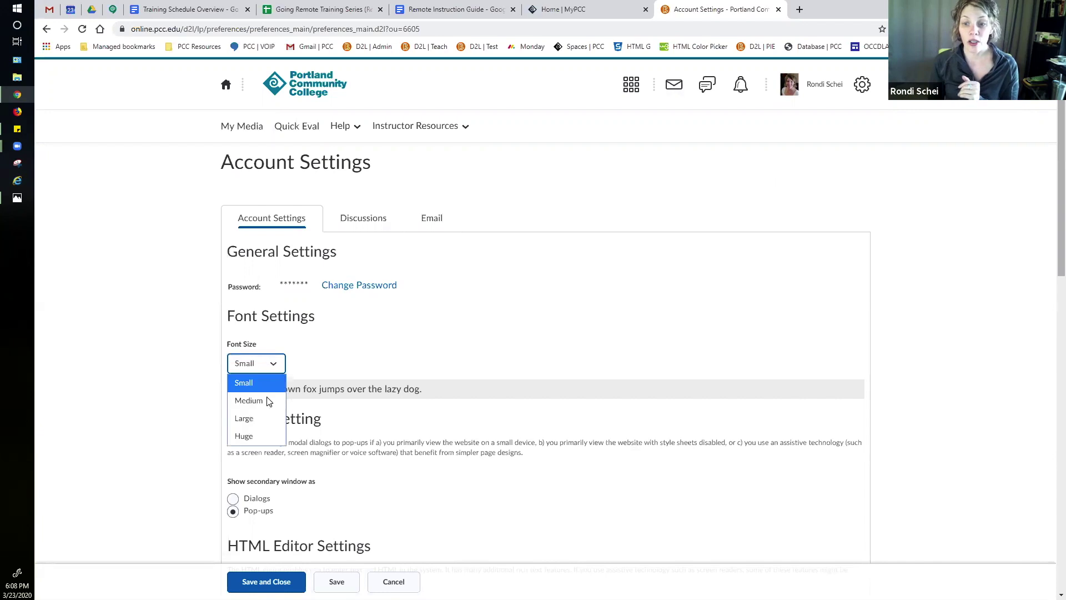
{"action": "left_click", "coordinate": [261, 436]}
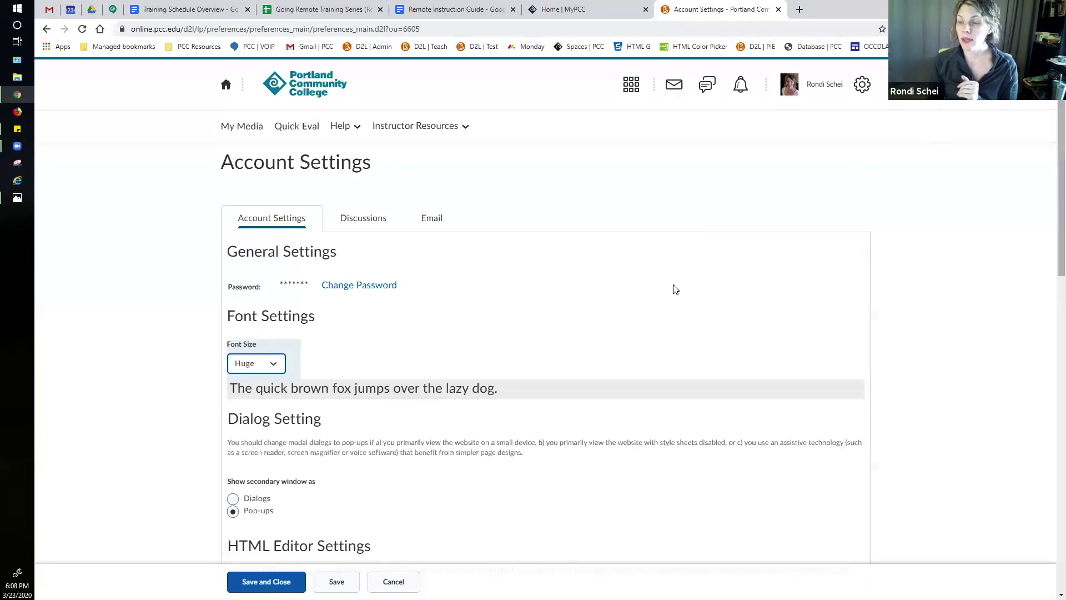
{"action": "left_click", "coordinate": [339, 581]}
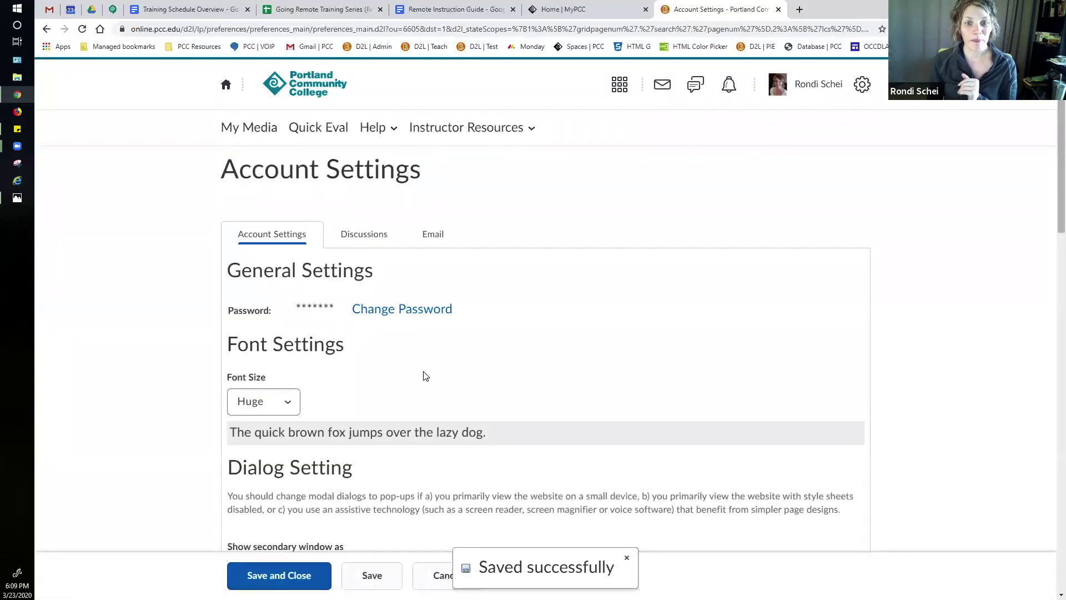
{"action": "scroll", "coordinate": [524, 399], "scroll_direction": "down", "scroll_amount": 1}
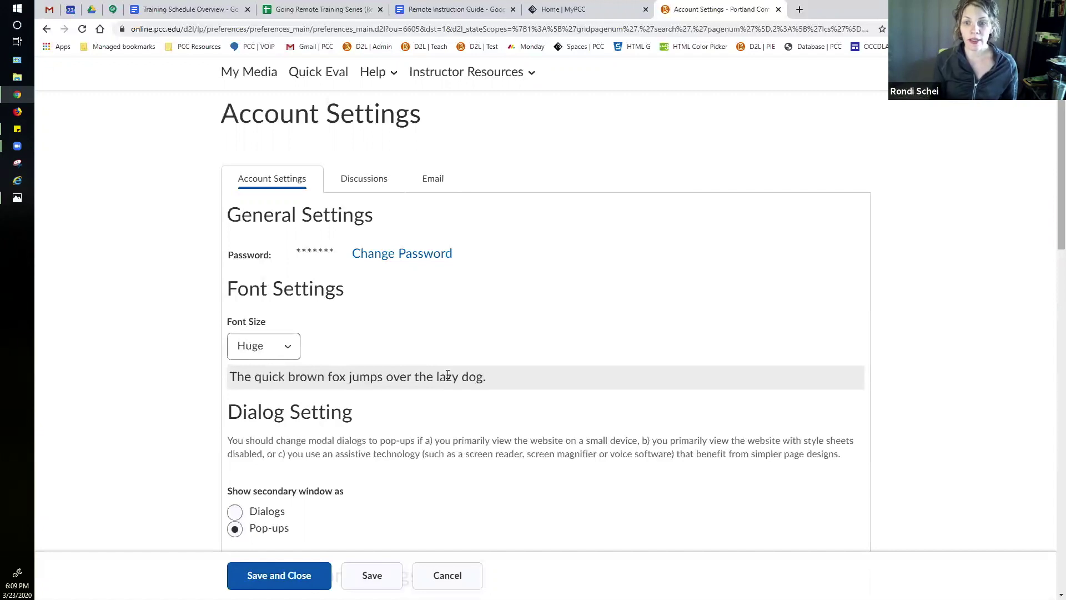
{"action": "left_click", "coordinate": [287, 346]}
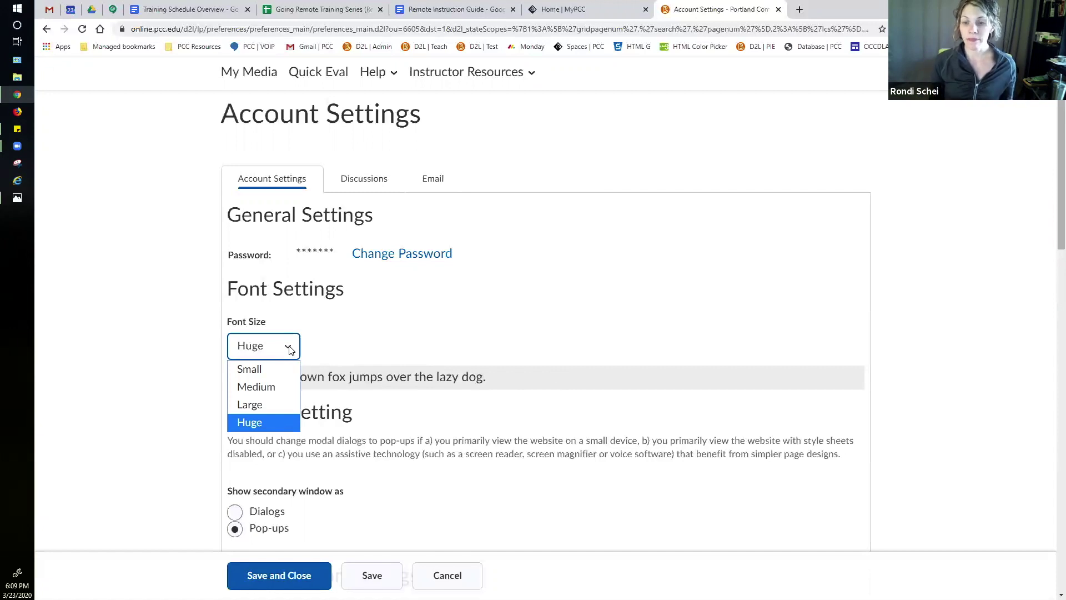
{"action": "left_click", "coordinate": [263, 372]}
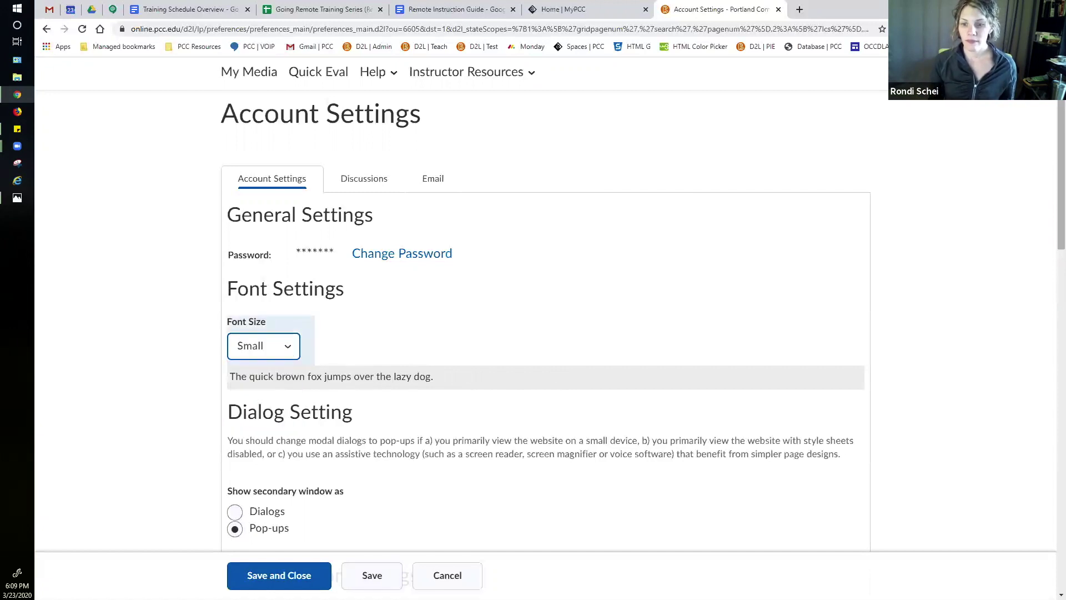
Step: Save and close the Small font setting, return to My Home, and show Instructor Resources
{"action": "left_click", "coordinate": [278, 575]}
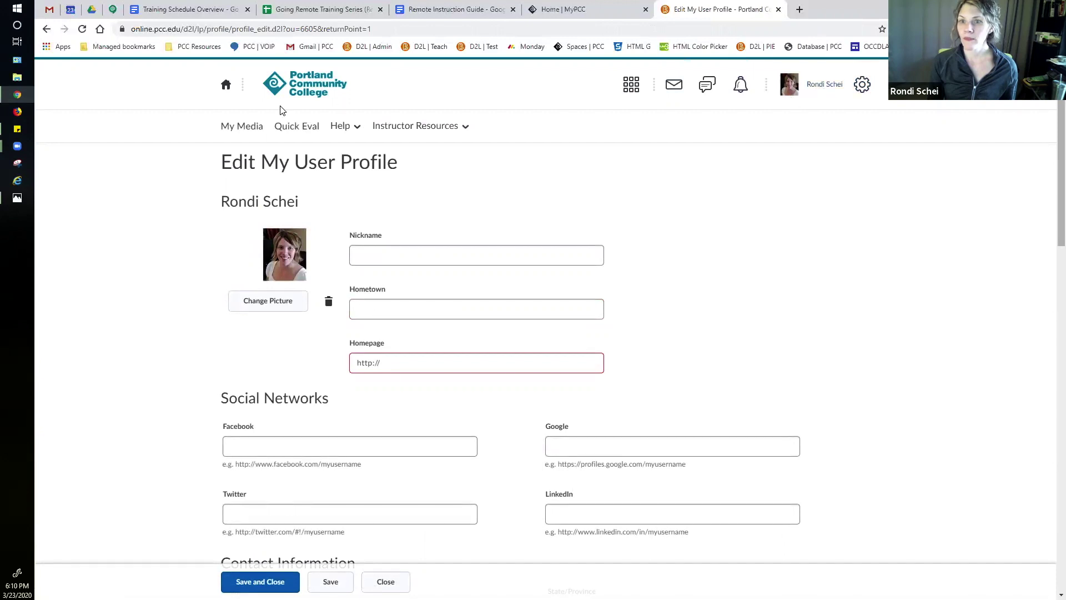
{"action": "left_click", "coordinate": [226, 87]}
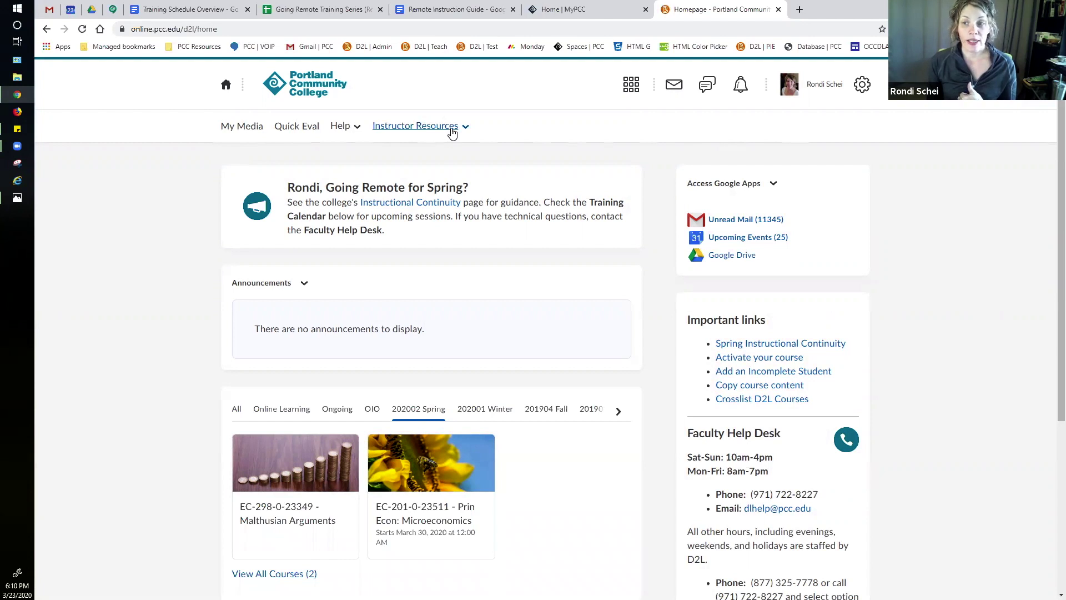
{"action": "left_click", "coordinate": [452, 132]}
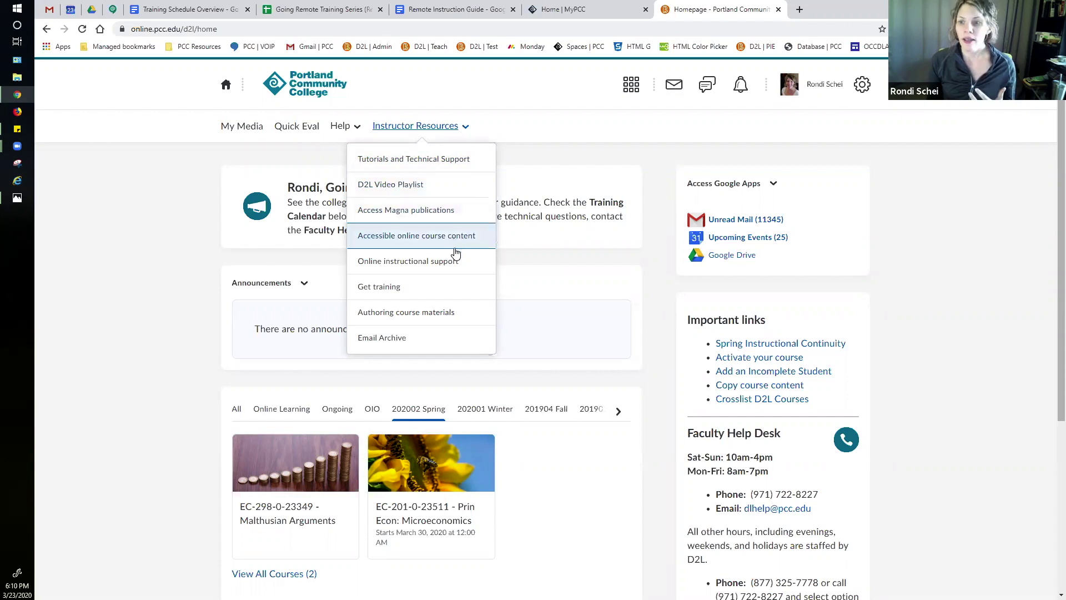
Step: Dismiss the Instructor Resources dropdown by selecting blank space beside it
{"action": "left_click", "coordinate": [526, 138]}
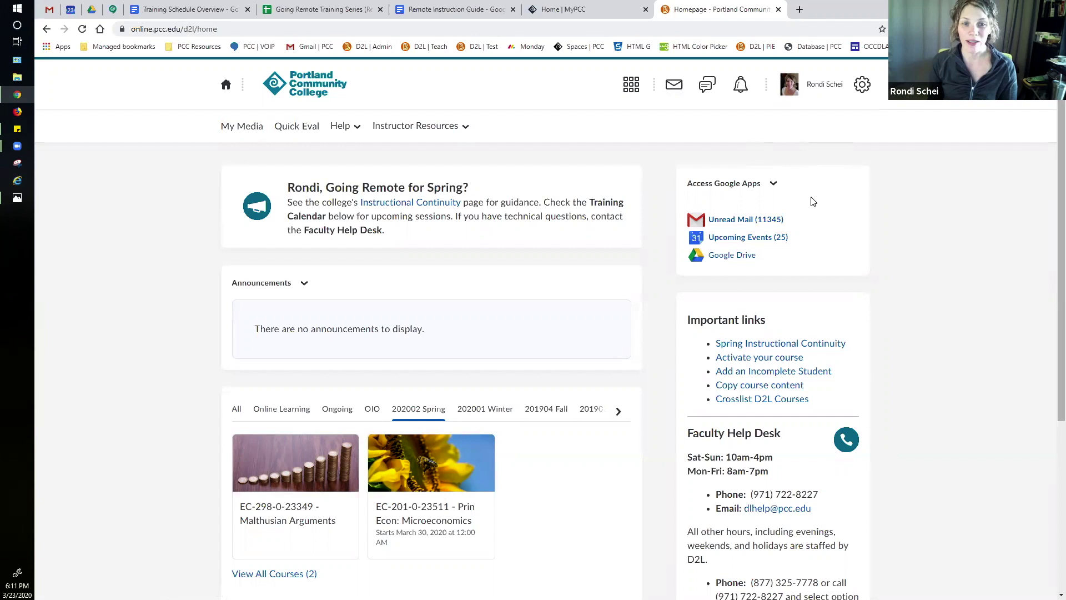
{"action": "scroll", "coordinate": [917, 216], "scroll_direction": "down", "scroll_amount": 1}
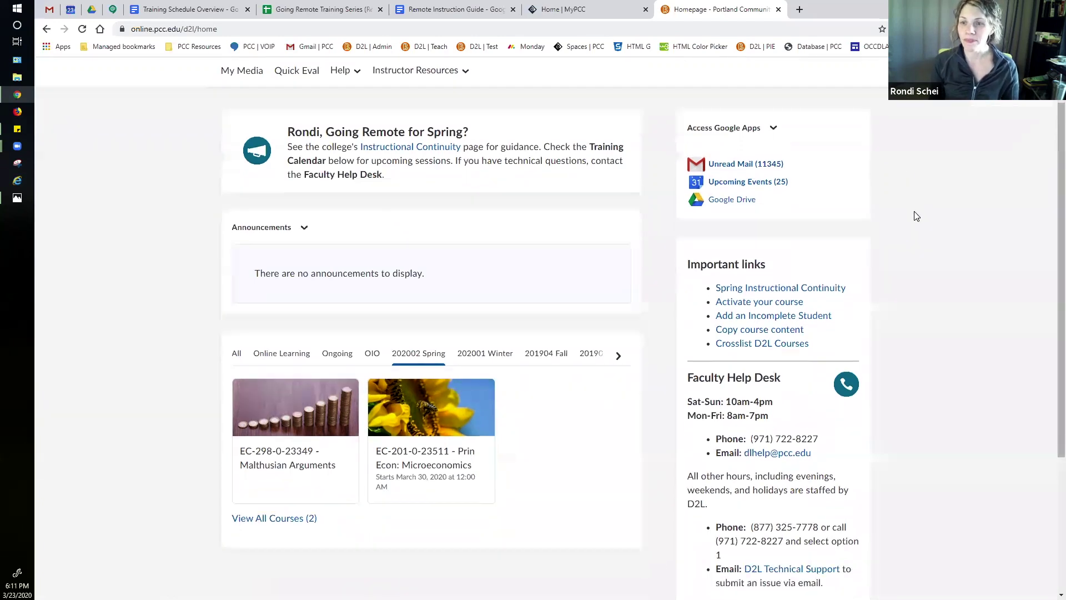
{"action": "scroll", "coordinate": [477, 272], "scroll_direction": "up", "scroll_amount": 1}
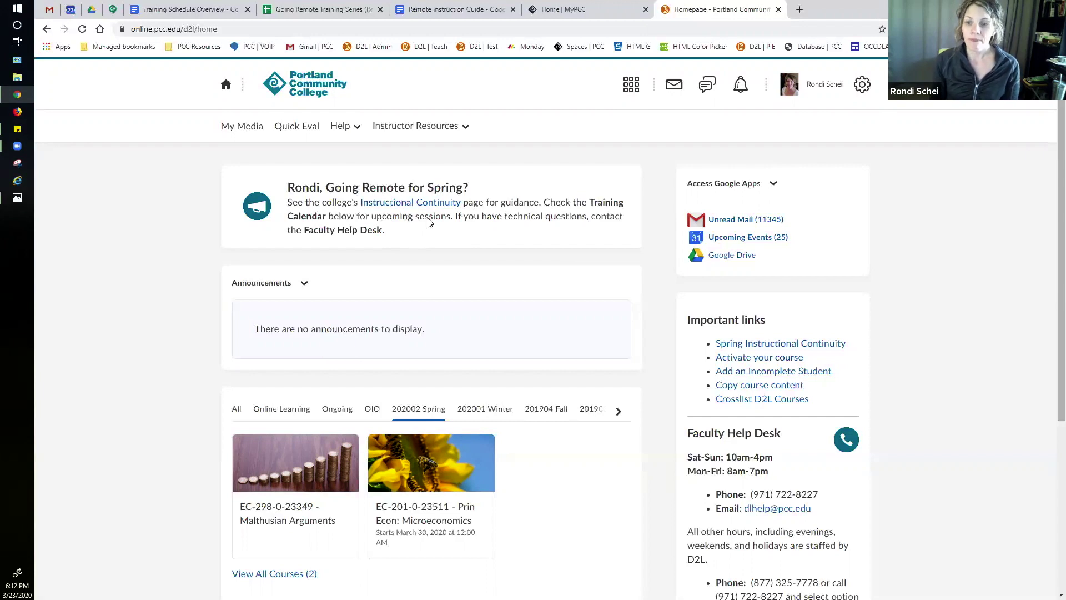
{"action": "scroll", "coordinate": [586, 295], "scroll_direction": "down", "scroll_amount": 1}
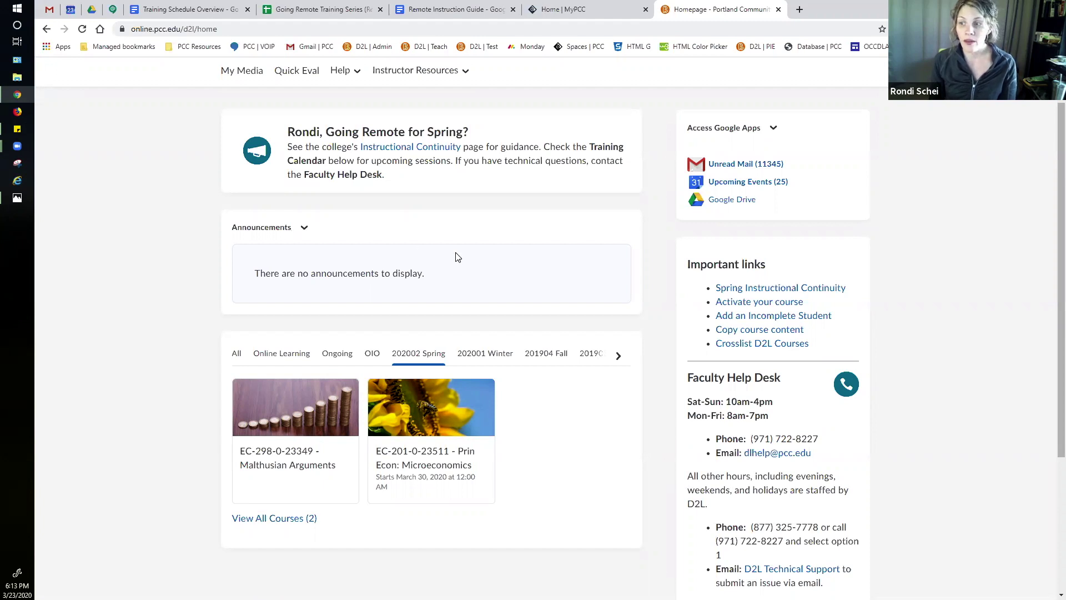
{"action": "scroll", "coordinate": [626, 270], "scroll_direction": "down", "scroll_amount": 1}
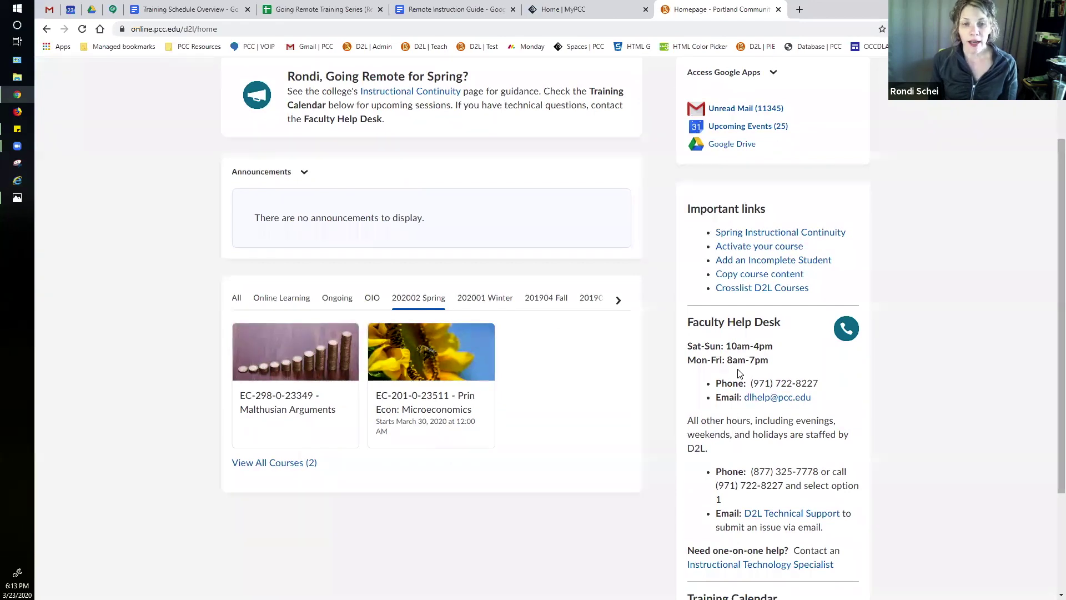
{"action": "scroll", "coordinate": [739, 374], "scroll_direction": "down", "scroll_amount": 2}
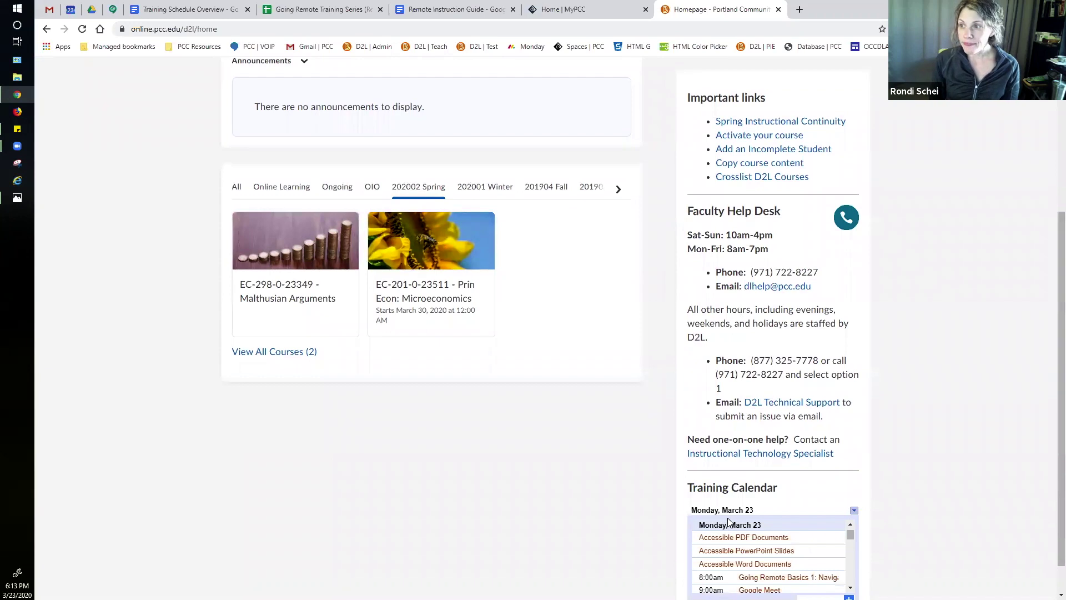
{"action": "scroll", "coordinate": [754, 283], "scroll_direction": "up", "scroll_amount": 1}
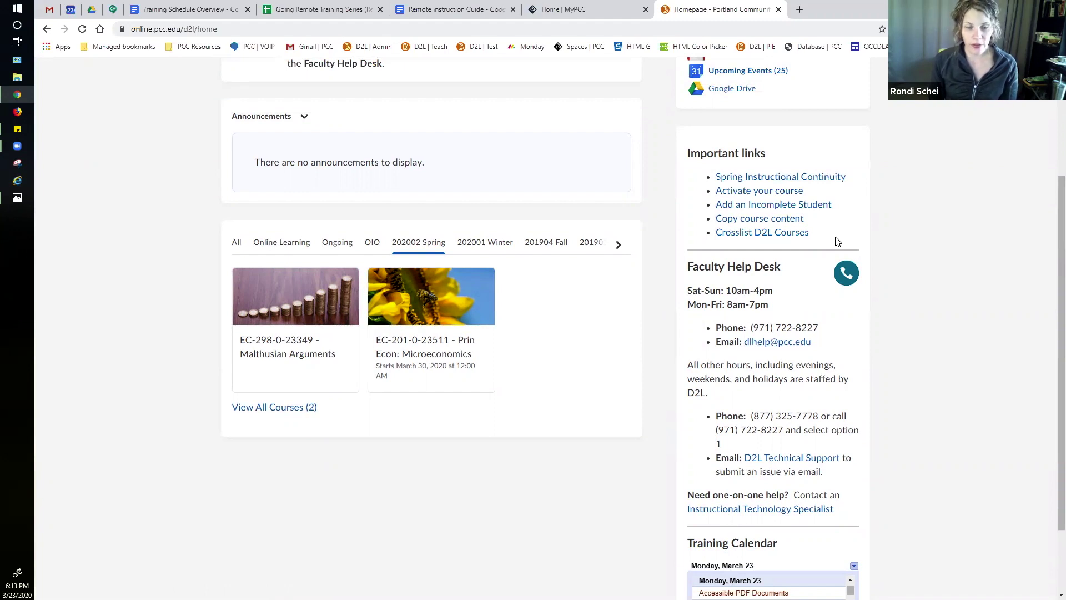
{"action": "scroll", "coordinate": [837, 242], "scroll_direction": "down", "scroll_amount": 1}
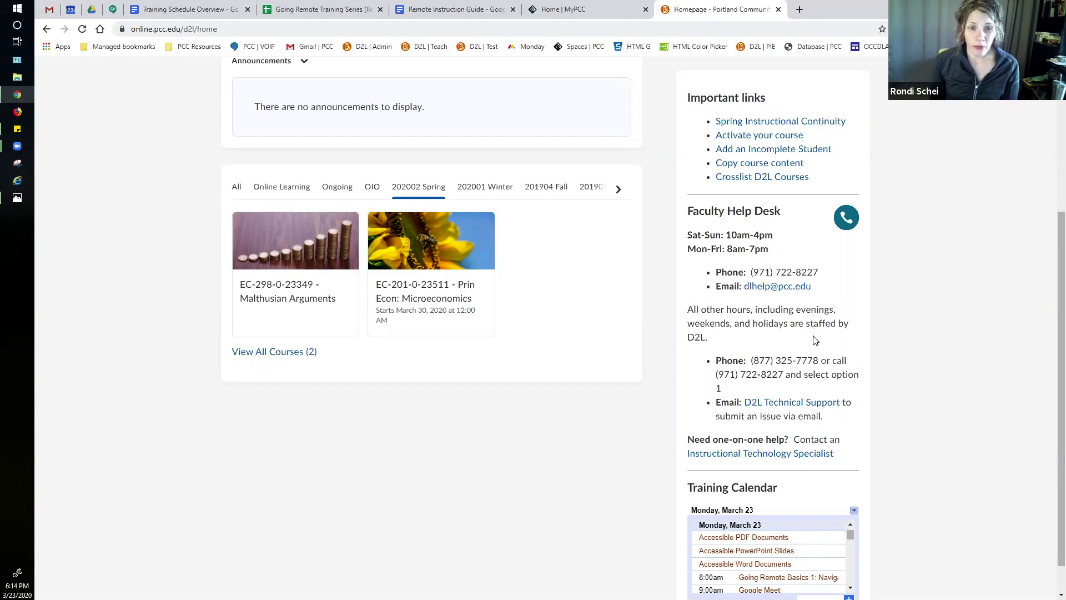
{"action": "scroll", "coordinate": [814, 344], "scroll_direction": "up", "scroll_amount": 1}
{"action": "scroll", "coordinate": [814, 351], "scroll_direction": "down", "scroll_amount": 1}
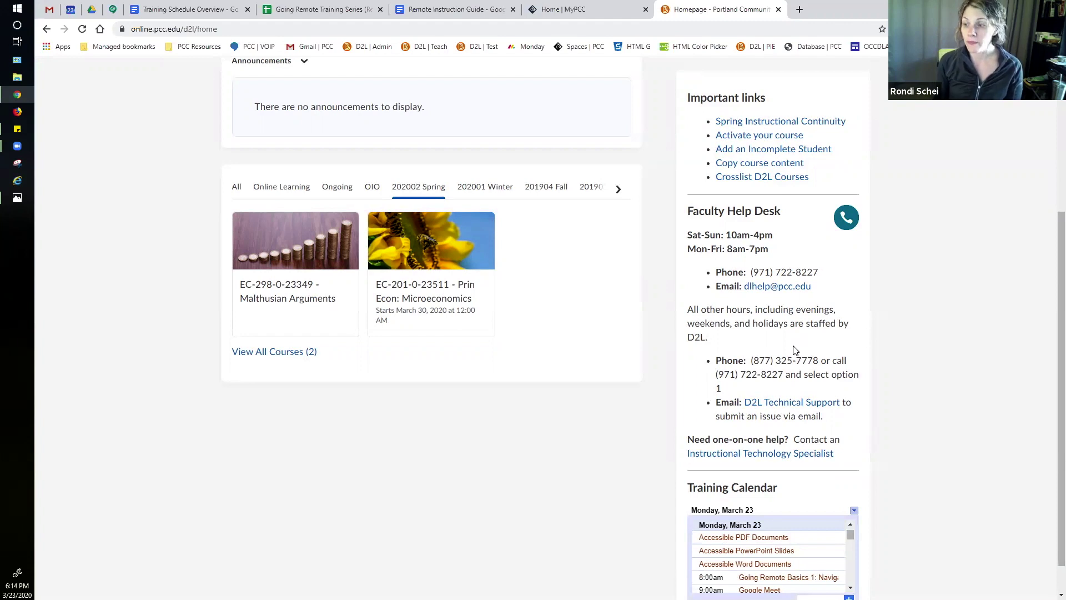
{"action": "scroll", "coordinate": [795, 350], "scroll_direction": "down", "scroll_amount": 1}
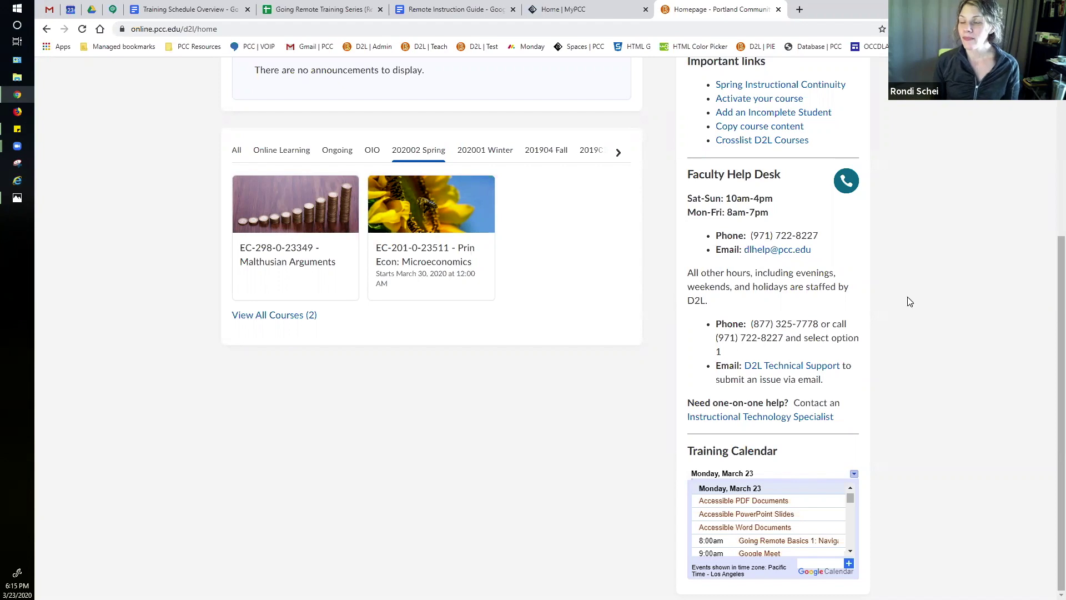
{"action": "scroll", "coordinate": [908, 300], "scroll_direction": "up", "scroll_amount": 3}
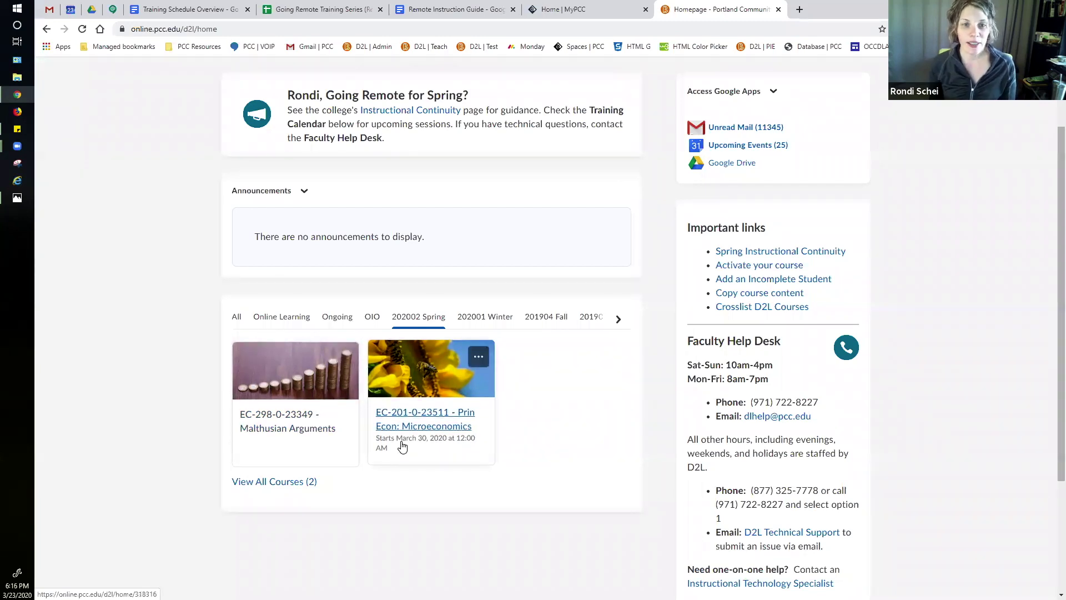
Step: Enter the course from its tile and show the Help dropdown with D2L Help and Student Help Desk links
{"action": "left_click", "coordinate": [297, 451]}
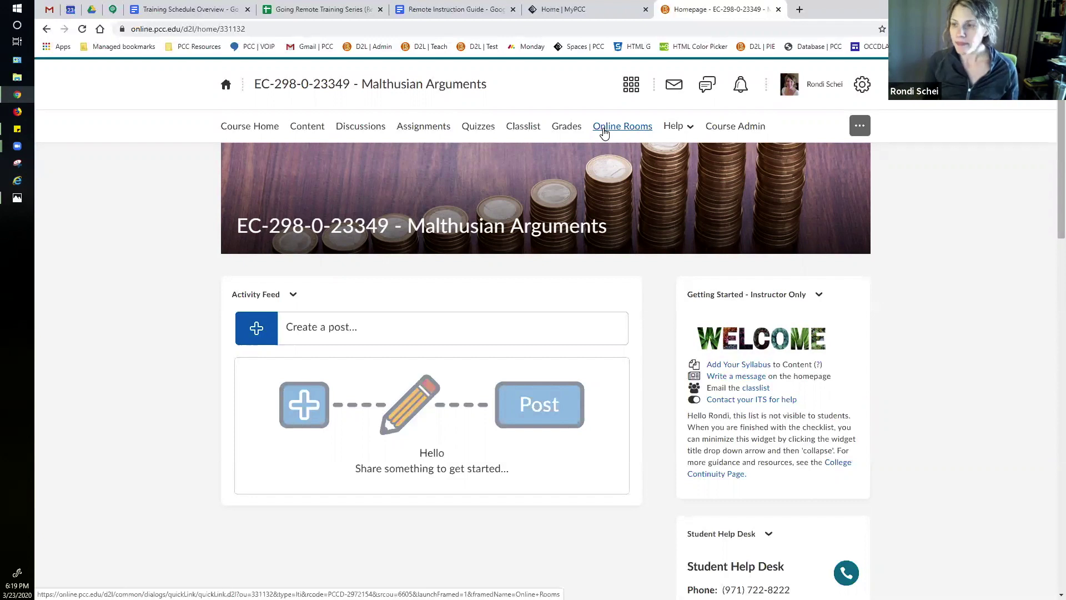
{"action": "left_click", "coordinate": [687, 129]}
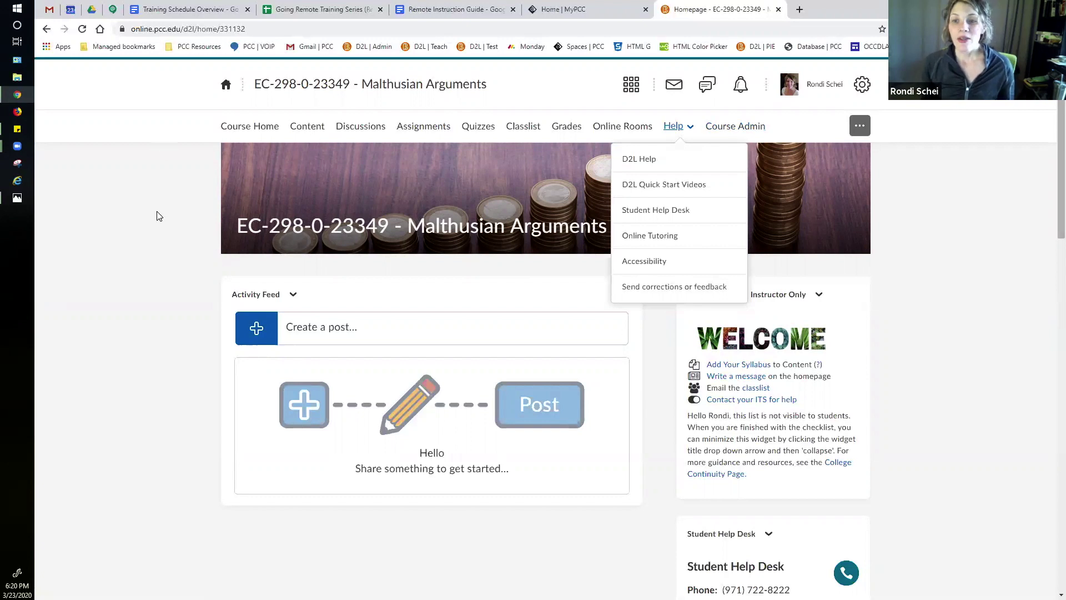
Step: Close the Help dropdown and reveal the Banner Settings button on the stacked-coins banner
{"action": "left_click", "coordinate": [192, 246]}
{"action": "left_click_drag", "start_coordinate": [190, 243], "coordinate": [217, 164]}
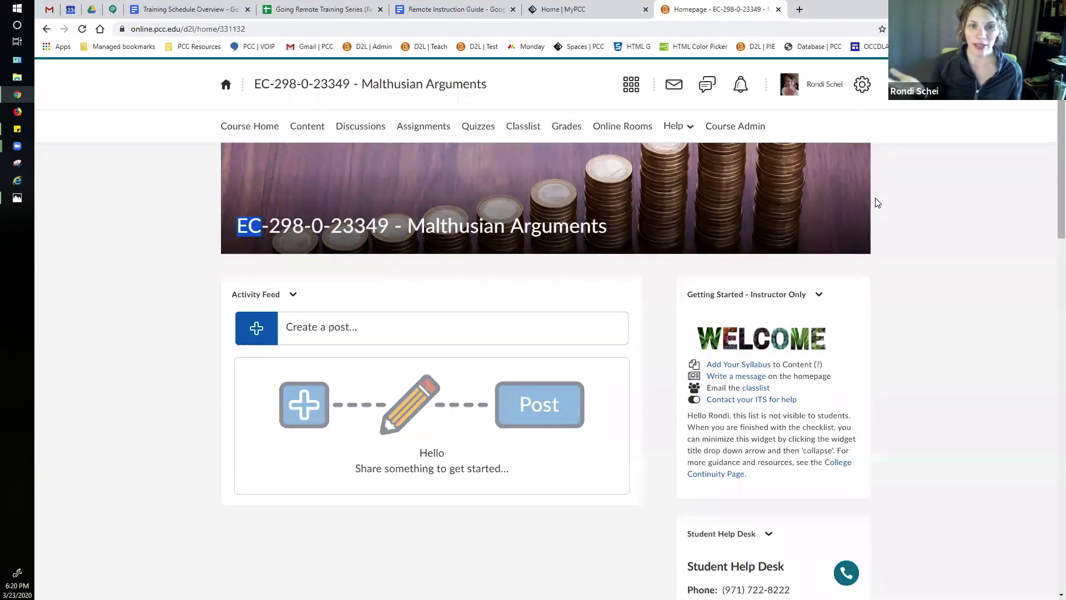
{"action": "mouse_move", "coordinate": [806, 189]}
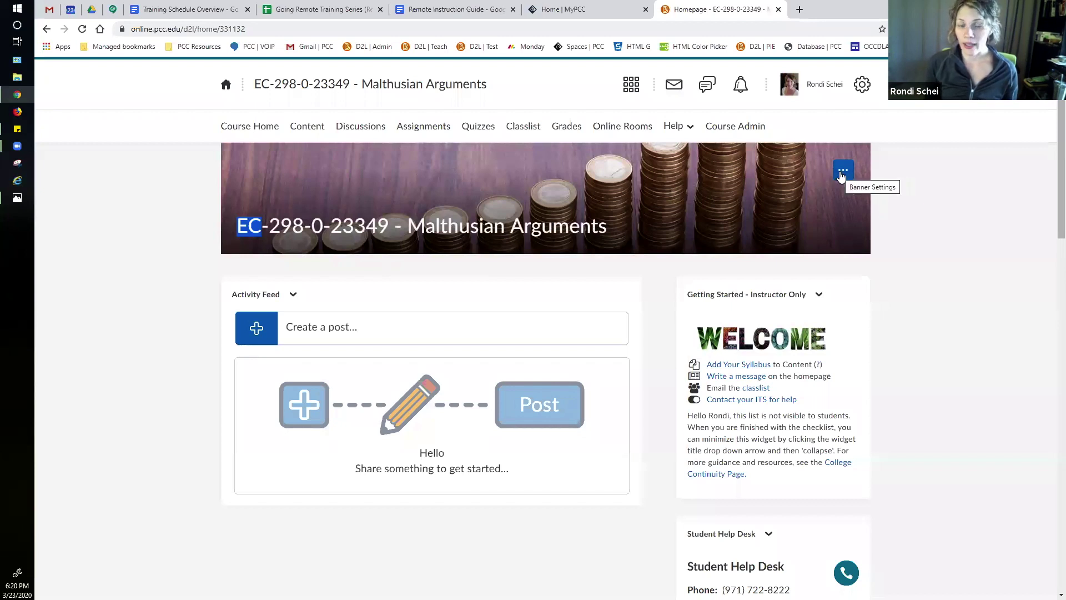
Step: Open the banner's Change Image dialog and browse its image gallery
{"action": "left_click", "coordinate": [843, 172]}
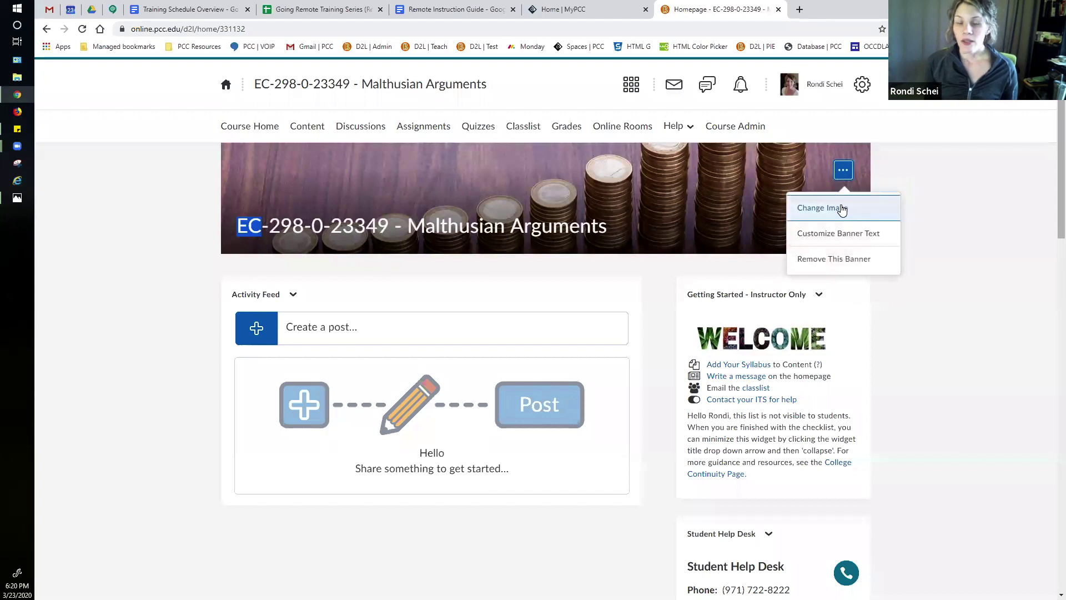
{"action": "left_click", "coordinate": [841, 206]}
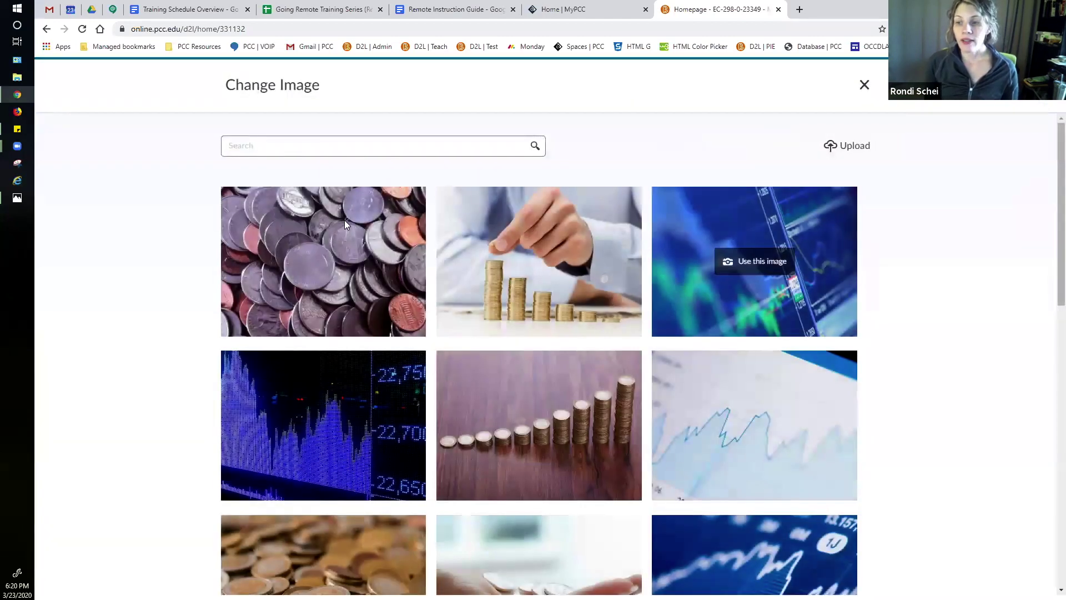
{"action": "scroll", "coordinate": [725, 366], "scroll_direction": "down", "scroll_amount": 1}
{"action": "scroll", "coordinate": [725, 371], "scroll_direction": "down", "scroll_amount": 5}
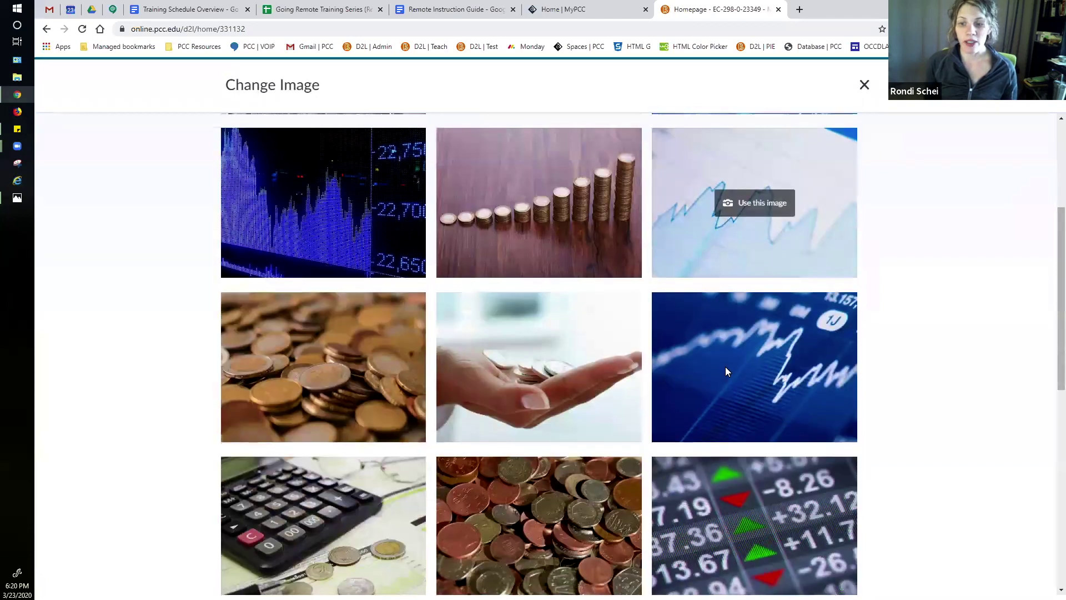
{"action": "scroll", "coordinate": [724, 373], "scroll_direction": "up", "scroll_amount": 2}
{"action": "scroll", "coordinate": [723, 369], "scroll_direction": "up", "scroll_amount": 3}
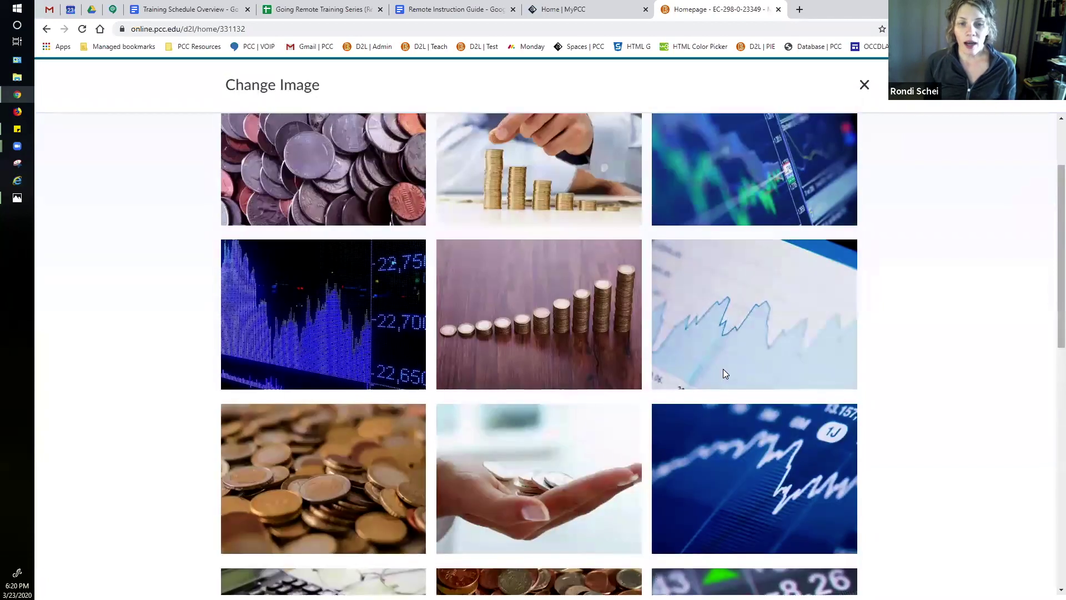
{"action": "scroll", "coordinate": [756, 461], "scroll_direction": "up", "scroll_amount": 1}
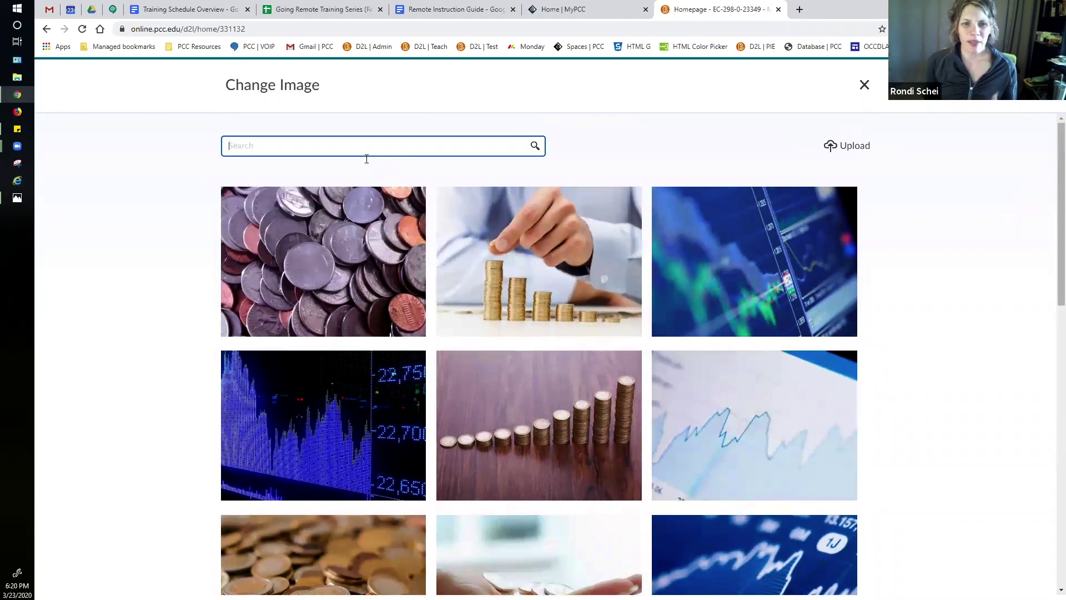
Step: Search images for 'nature' and use the fern photo as the banner
{"action": "type", "text": "nature"}
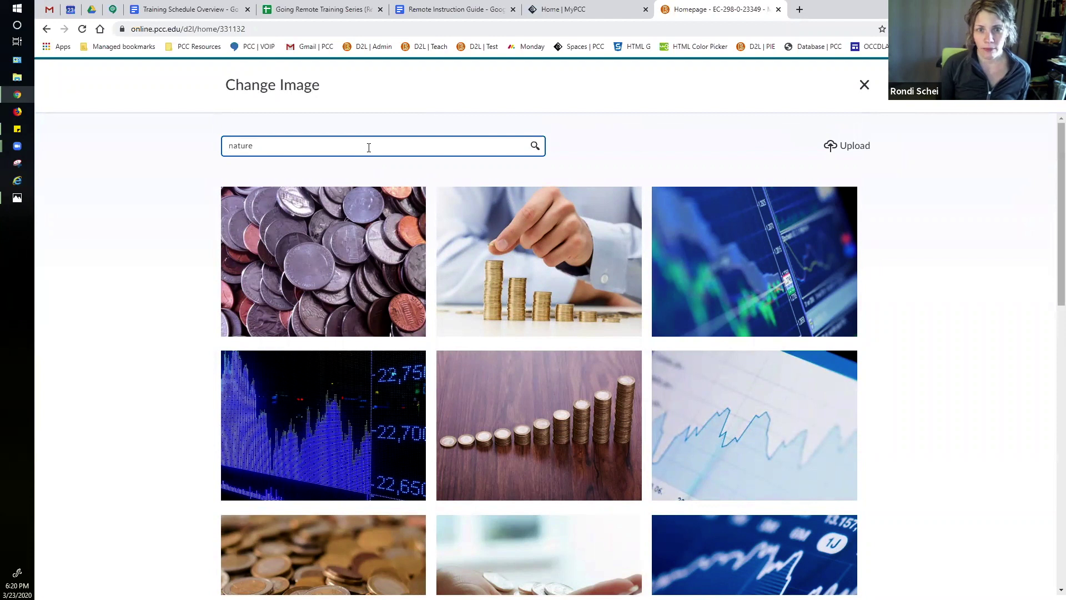
{"action": "key", "text": "Return"}
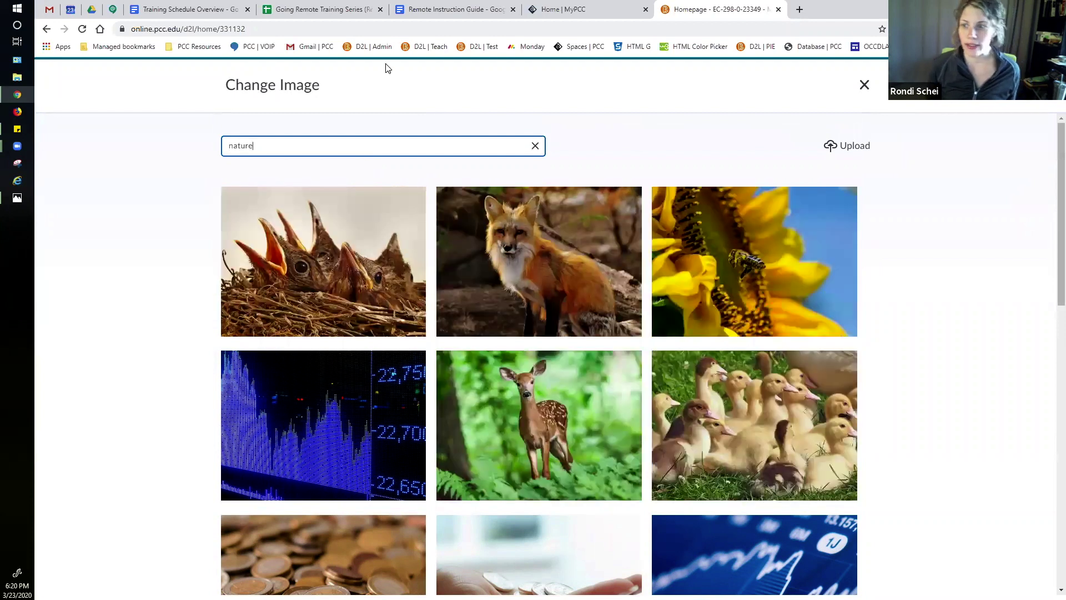
{"action": "mouse_move", "coordinate": [749, 260]}
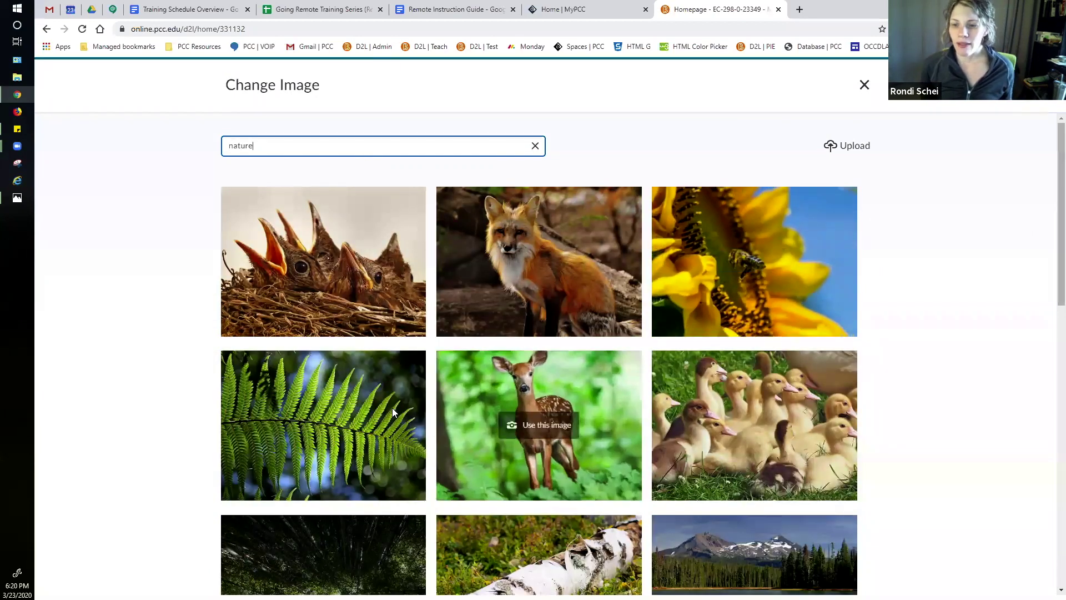
{"action": "mouse_move", "coordinate": [326, 428]}
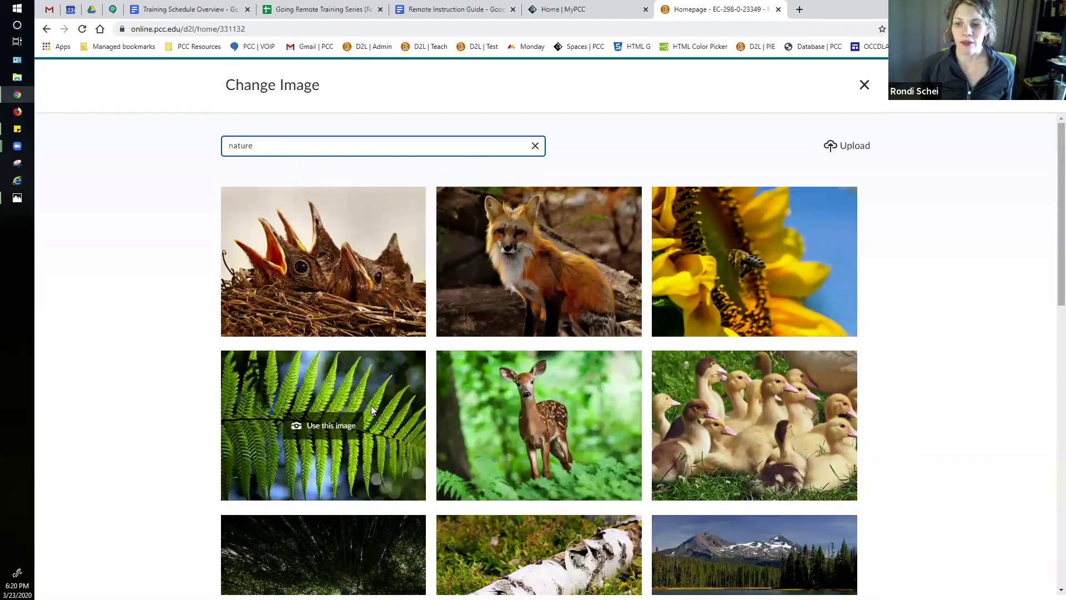
{"action": "left_click", "coordinate": [323, 428]}
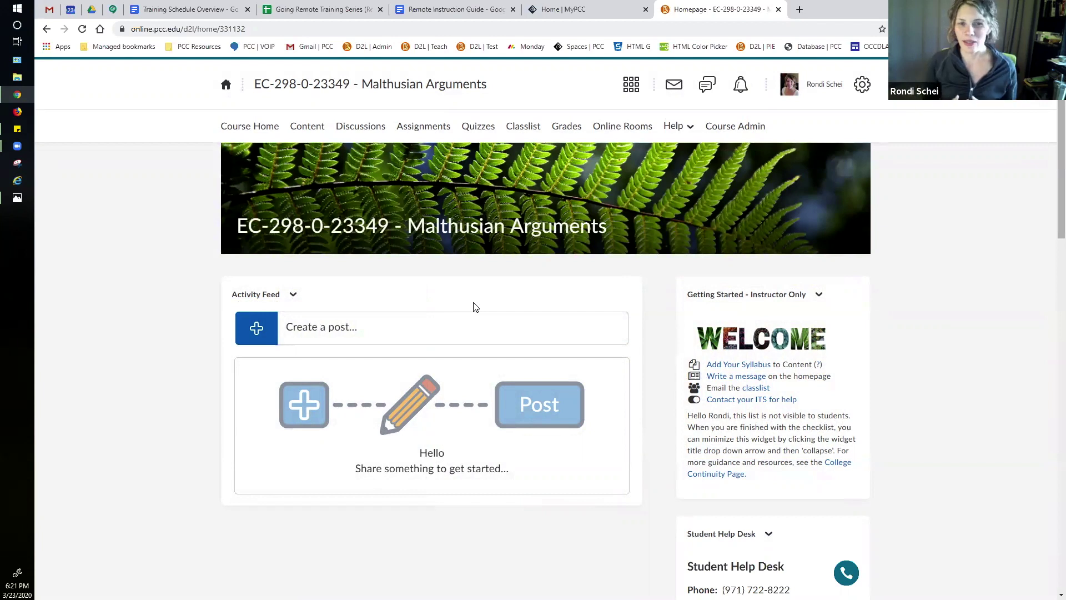
{"action": "scroll", "coordinate": [943, 335], "scroll_direction": "down", "scroll_amount": 1}
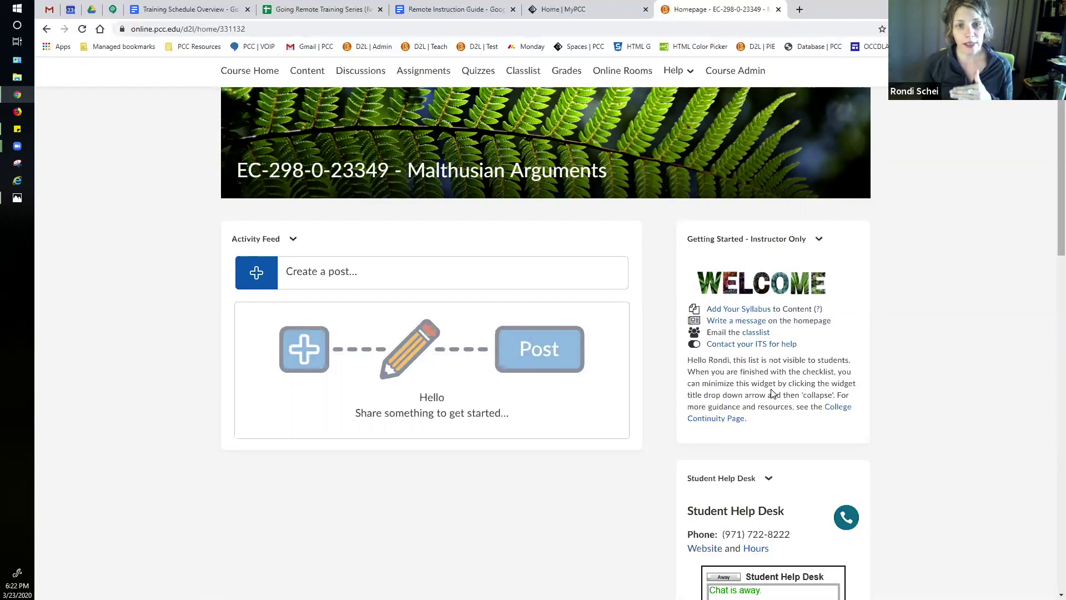
Step: Collapse the Getting Started - Instructor Only widget from its actions menu
{"action": "left_click", "coordinate": [820, 243]}
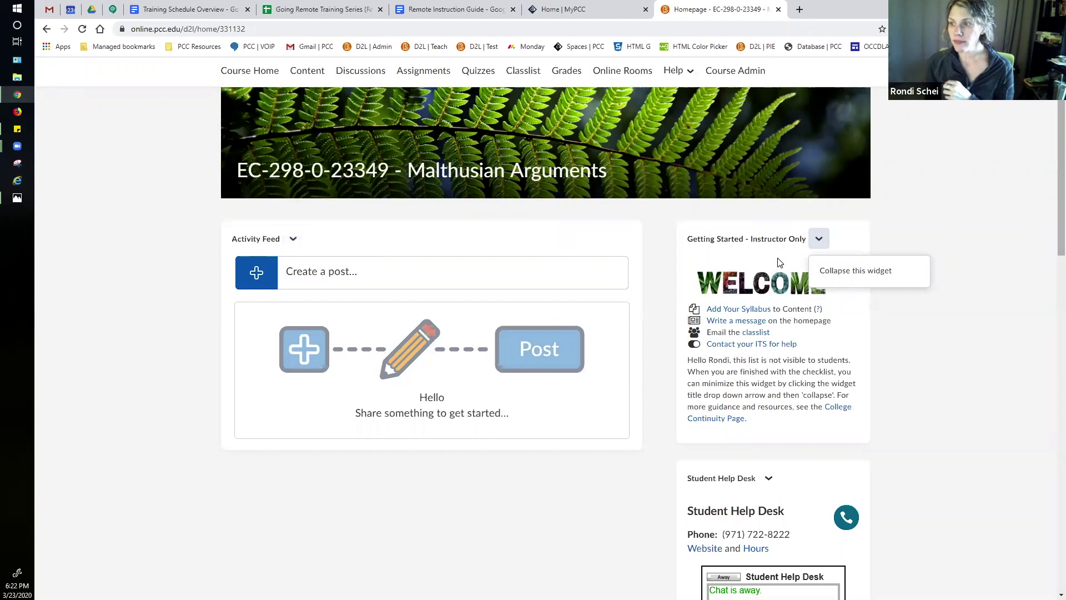
{"action": "left_click", "coordinate": [999, 273]}
{"action": "scroll", "coordinate": [871, 283], "scroll_direction": "down", "scroll_amount": 2}
{"action": "left_click", "coordinate": [819, 128]}
{"action": "left_click", "coordinate": [829, 160]}
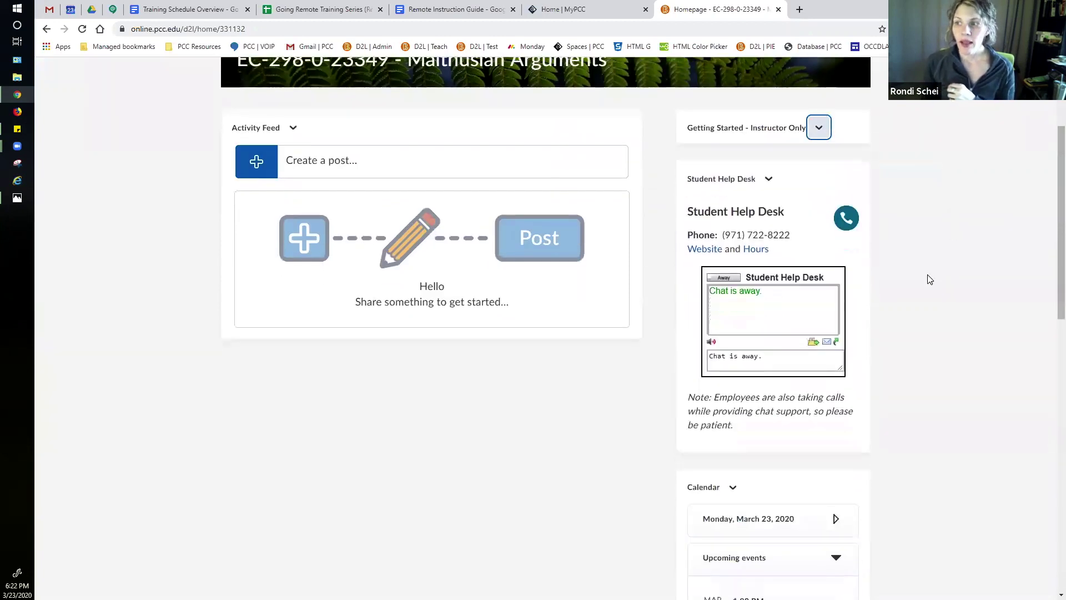
{"action": "scroll", "coordinate": [928, 278], "scroll_direction": "up", "scroll_amount": 1}
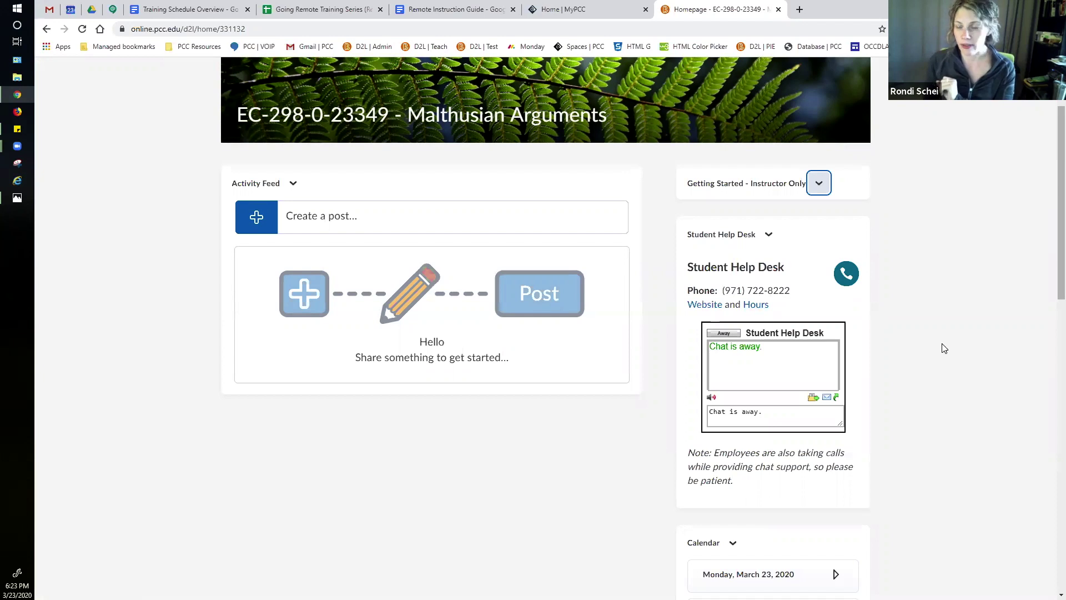
{"action": "scroll", "coordinate": [939, 353], "scroll_direction": "down", "scroll_amount": 5}
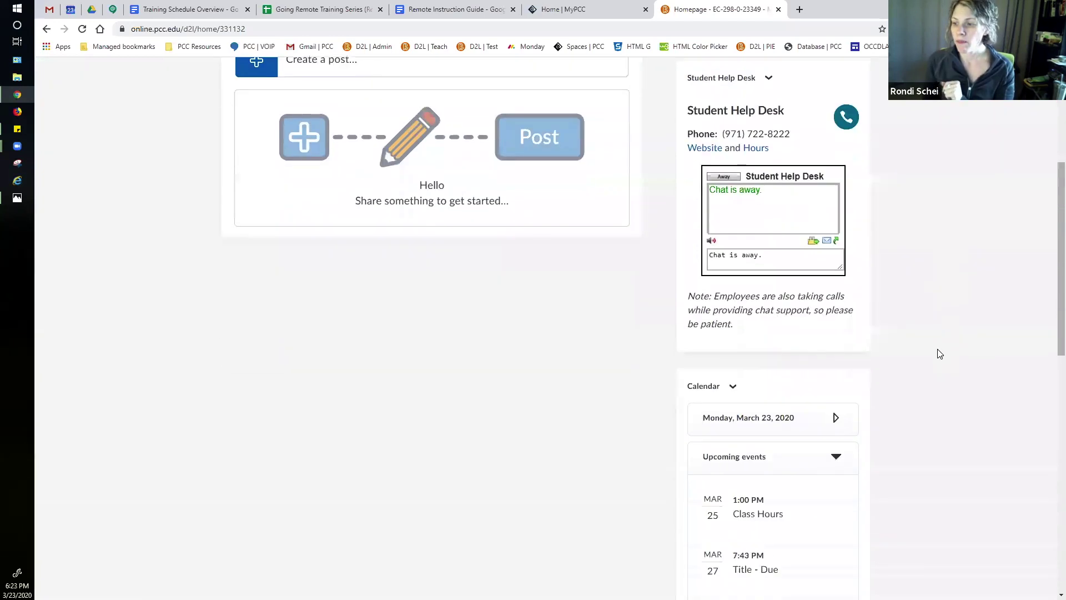
{"action": "scroll", "coordinate": [939, 354], "scroll_direction": "up", "scroll_amount": 1}
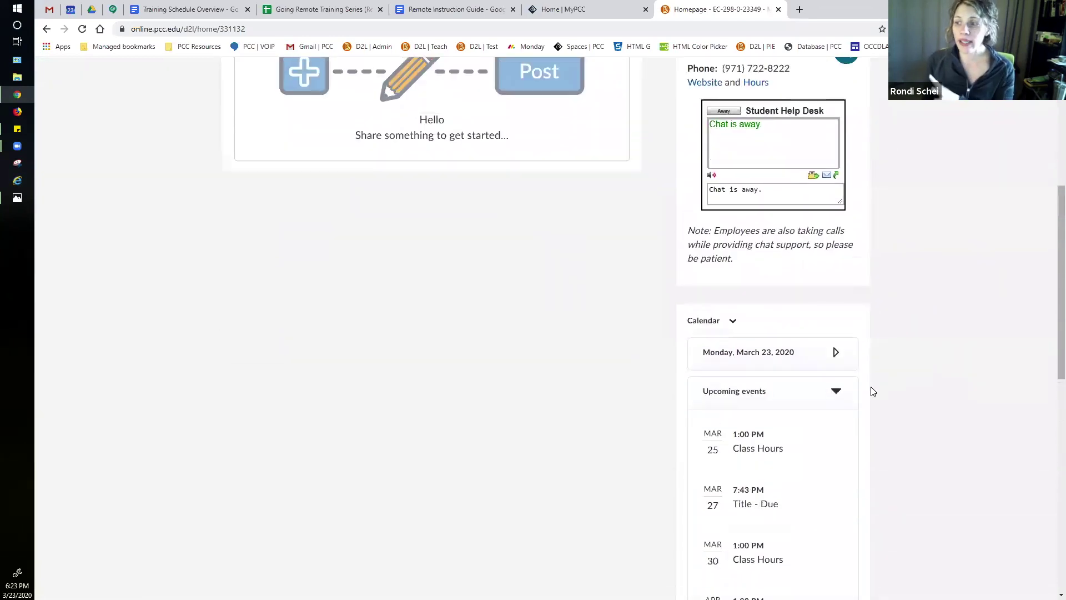
{"action": "scroll", "coordinate": [872, 409], "scroll_direction": "down", "scroll_amount": 2}
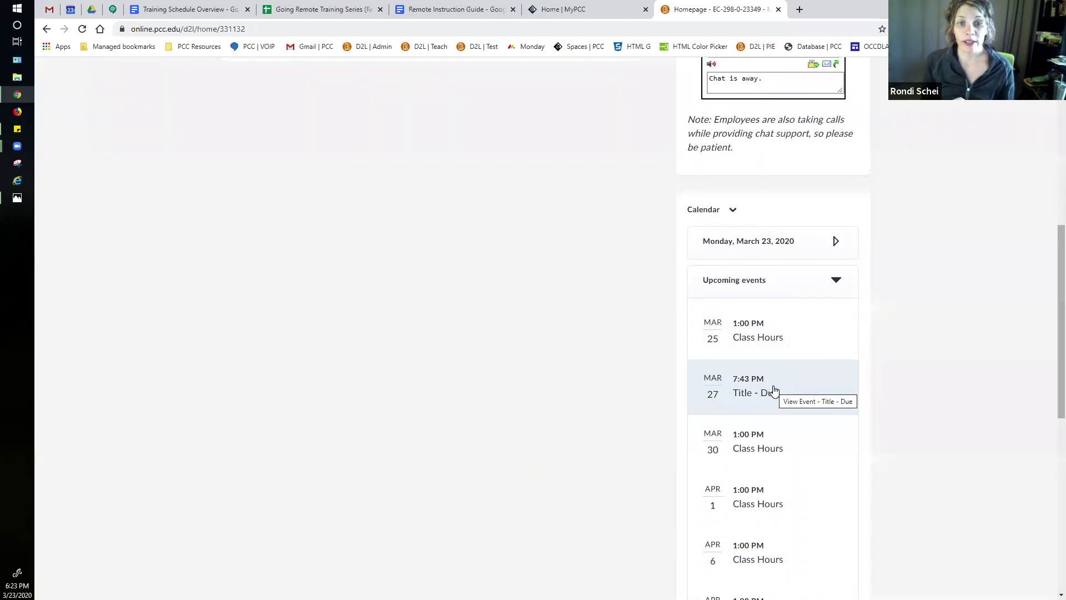
{"action": "scroll", "coordinate": [775, 391], "scroll_direction": "up", "scroll_amount": 1}
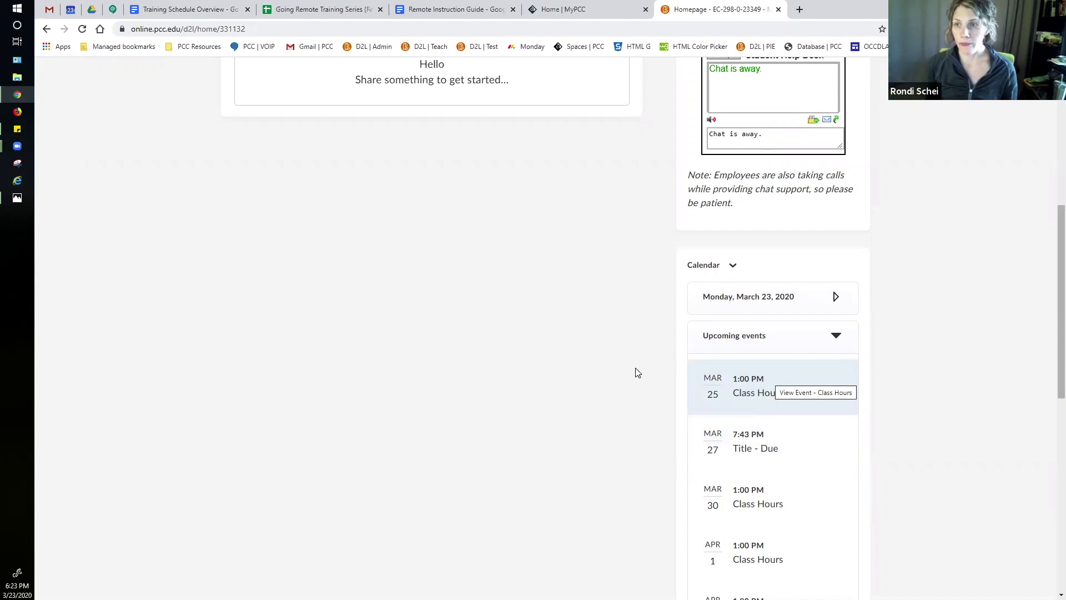
{"action": "scroll", "coordinate": [593, 415], "scroll_direction": "up", "scroll_amount": 5}
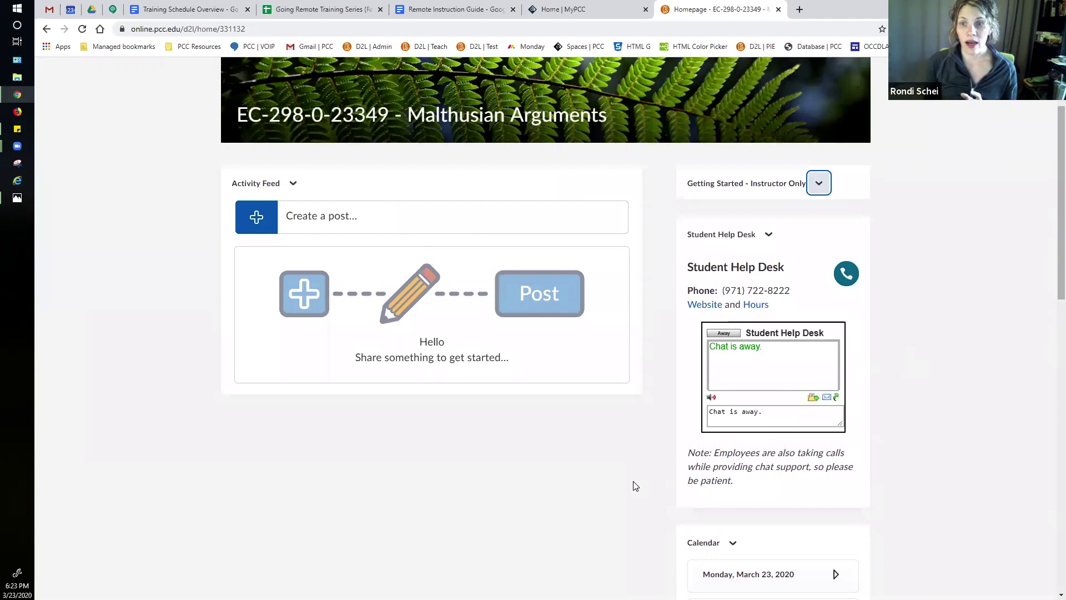
{"action": "scroll", "coordinate": [636, 486], "scroll_direction": "up", "scroll_amount": 1}
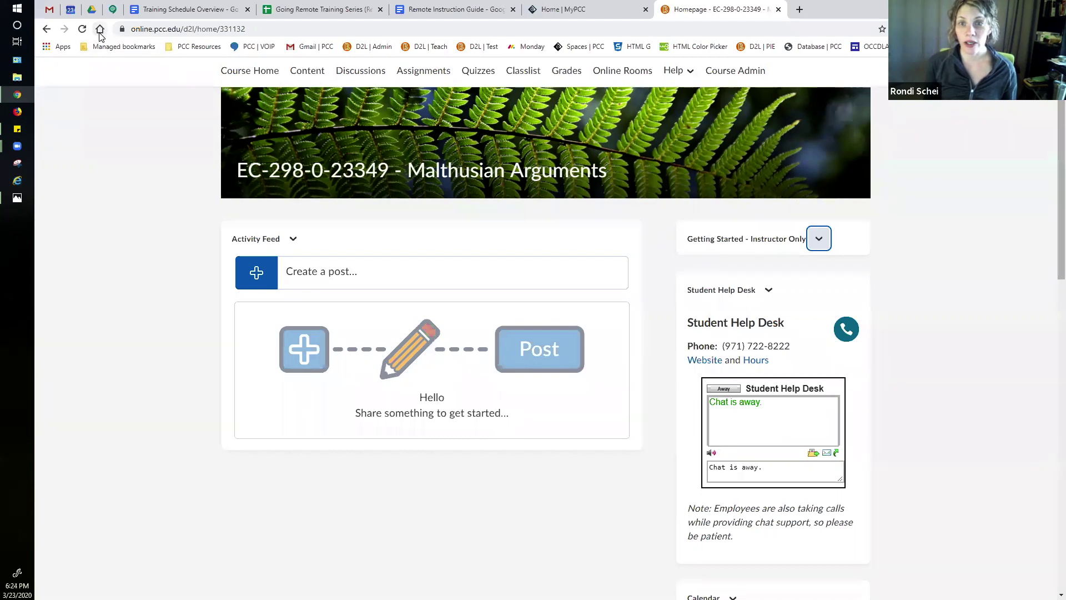
{"action": "scroll", "coordinate": [219, 114], "scroll_direction": "up", "scroll_amount": 1}
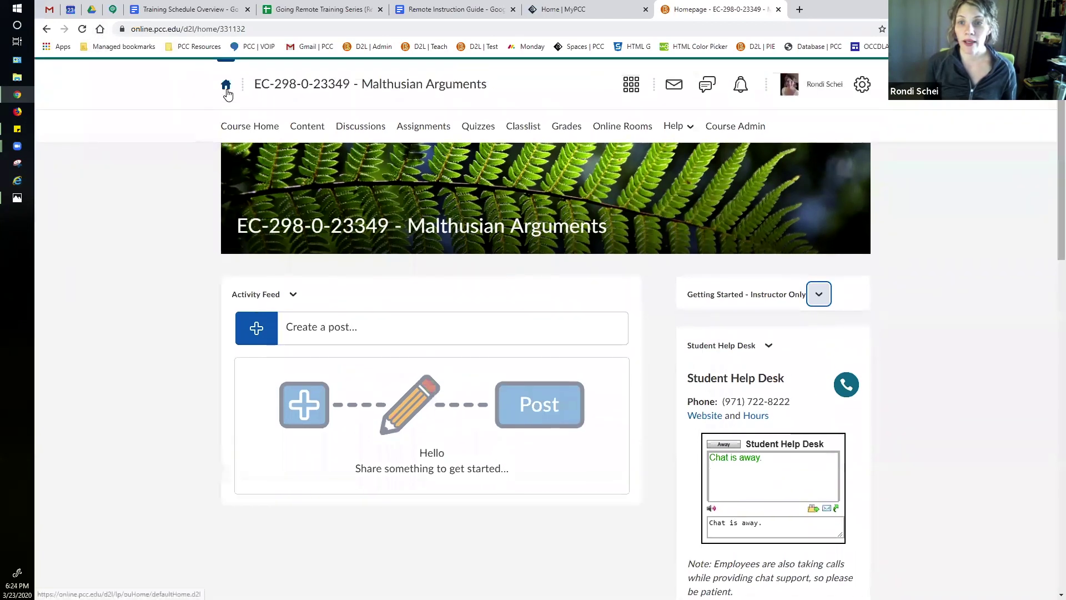
Step: Open the Microeconomics and Malthusian Arguments courses in new tabs and switch to EC-201
{"action": "left_click", "coordinate": [226, 84]}
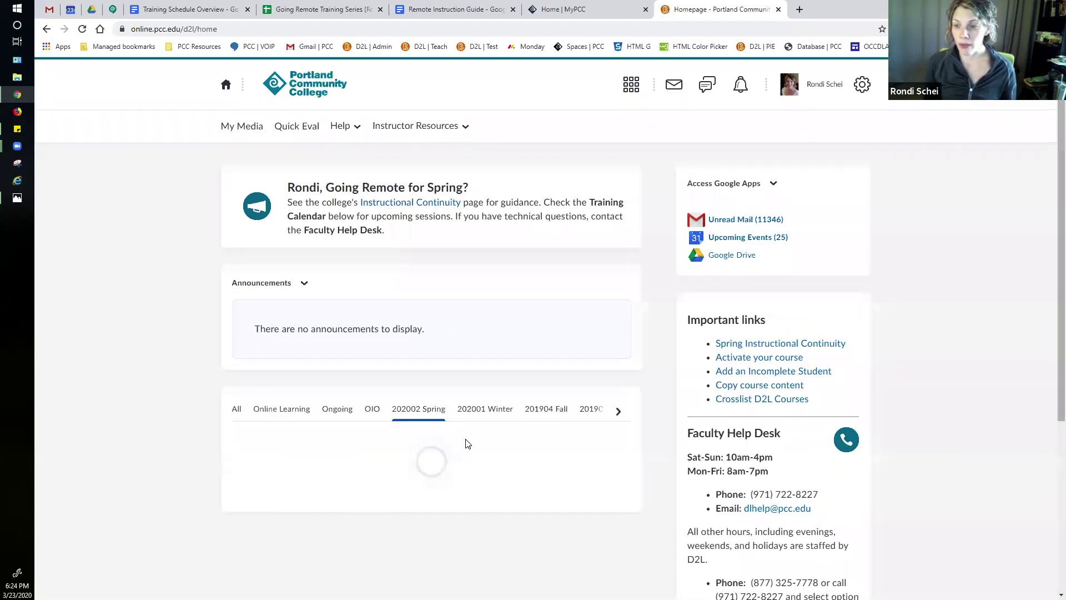
{"action": "right_click", "coordinate": [400, 523]}
{"action": "left_click", "coordinate": [433, 415]}
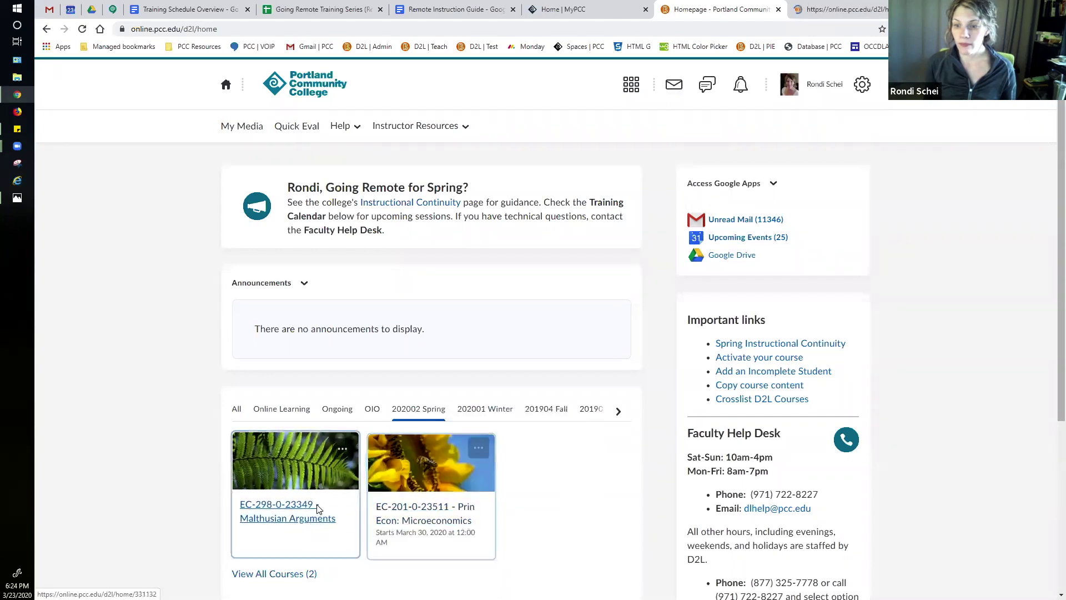
{"action": "right_click", "coordinate": [312, 522]}
{"action": "left_click", "coordinate": [356, 414]}
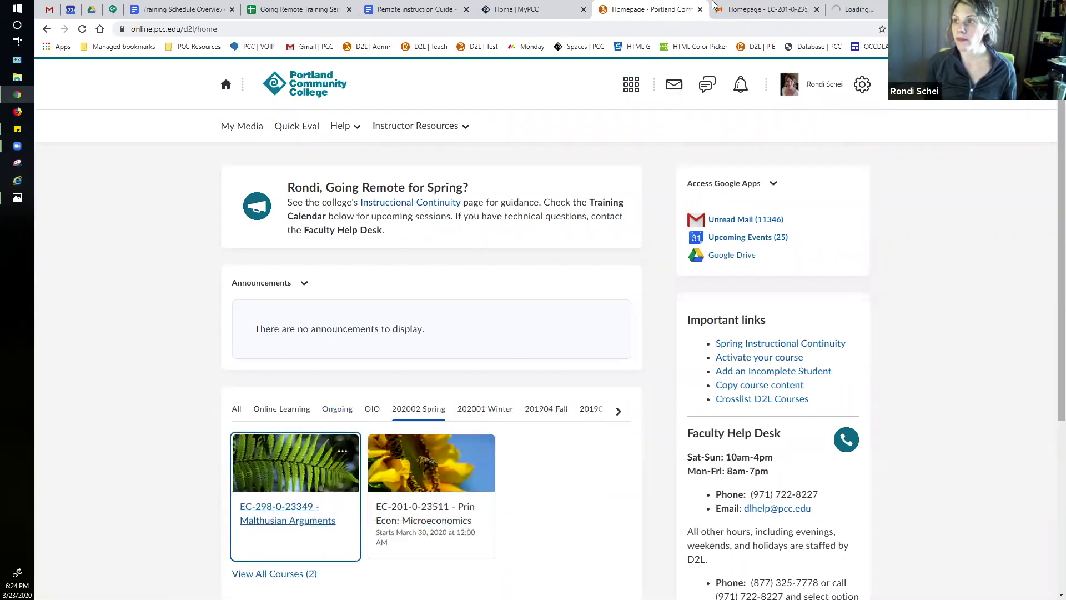
{"action": "left_click", "coordinate": [766, 9]}
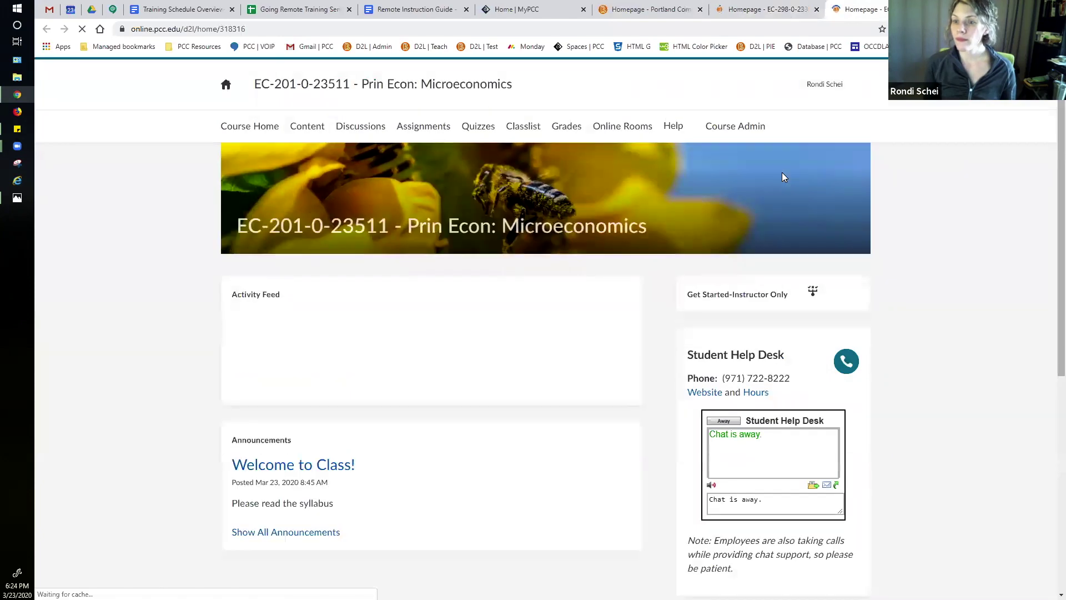
{"action": "left_click", "coordinate": [364, 474]}
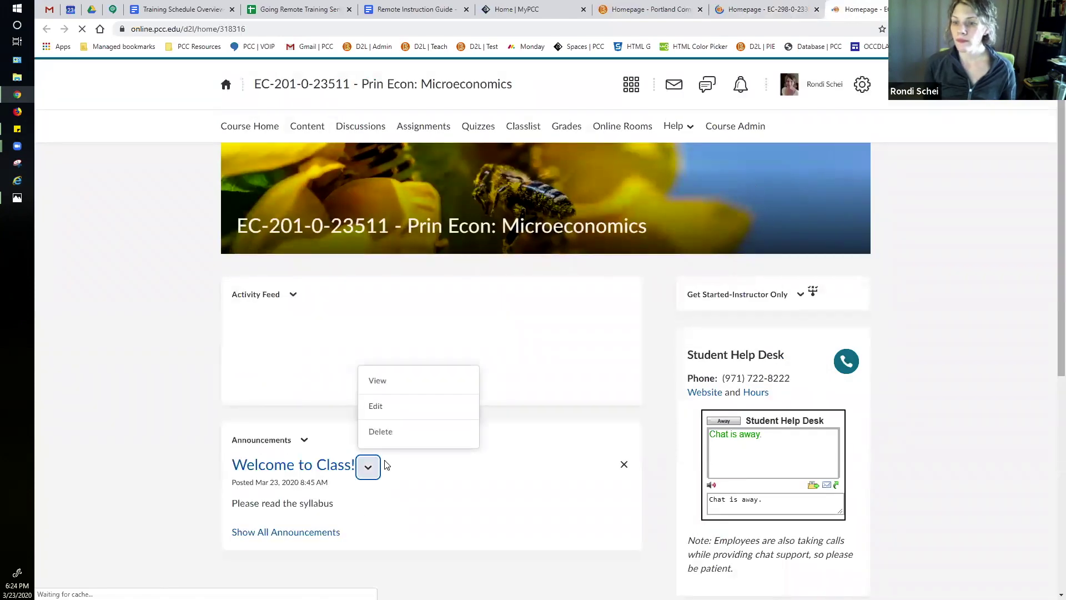
{"action": "left_click", "coordinate": [387, 363]}
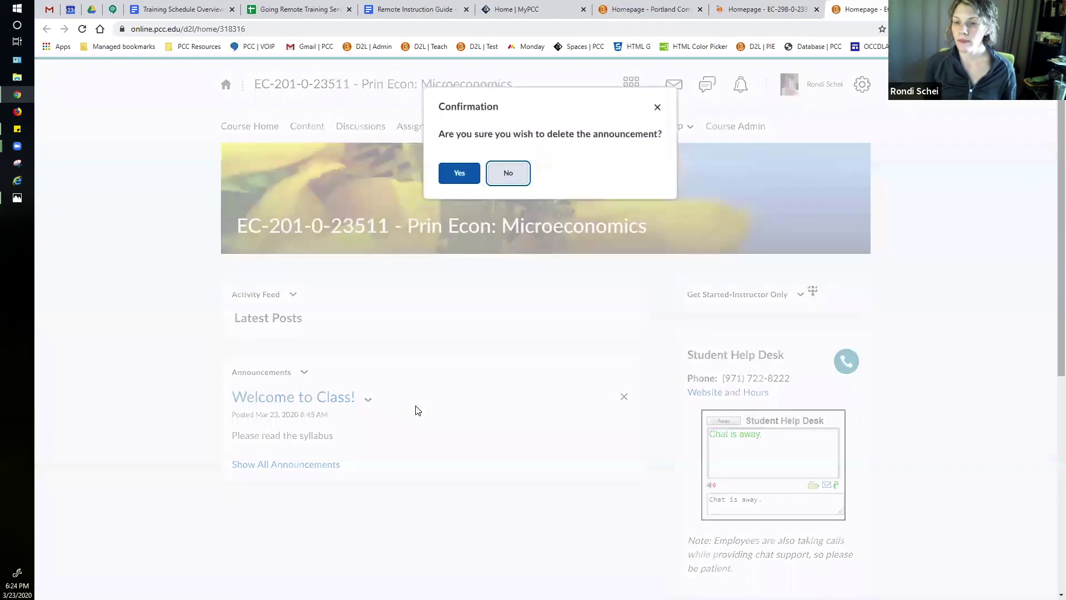
{"action": "left_click", "coordinate": [456, 173]}
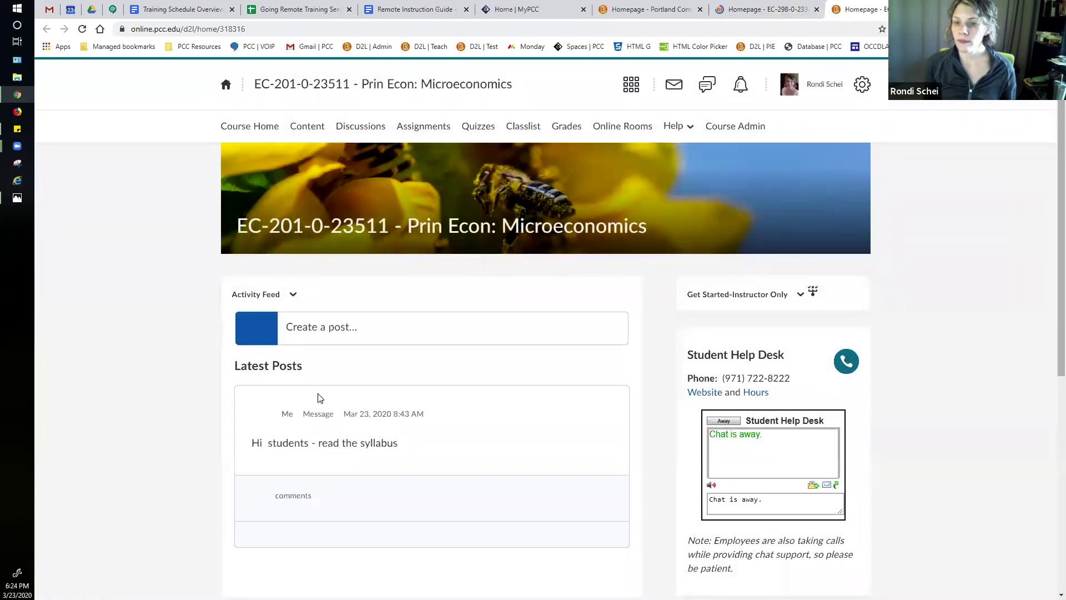
{"action": "scroll", "coordinate": [399, 443], "scroll_direction": "down", "scroll_amount": 2}
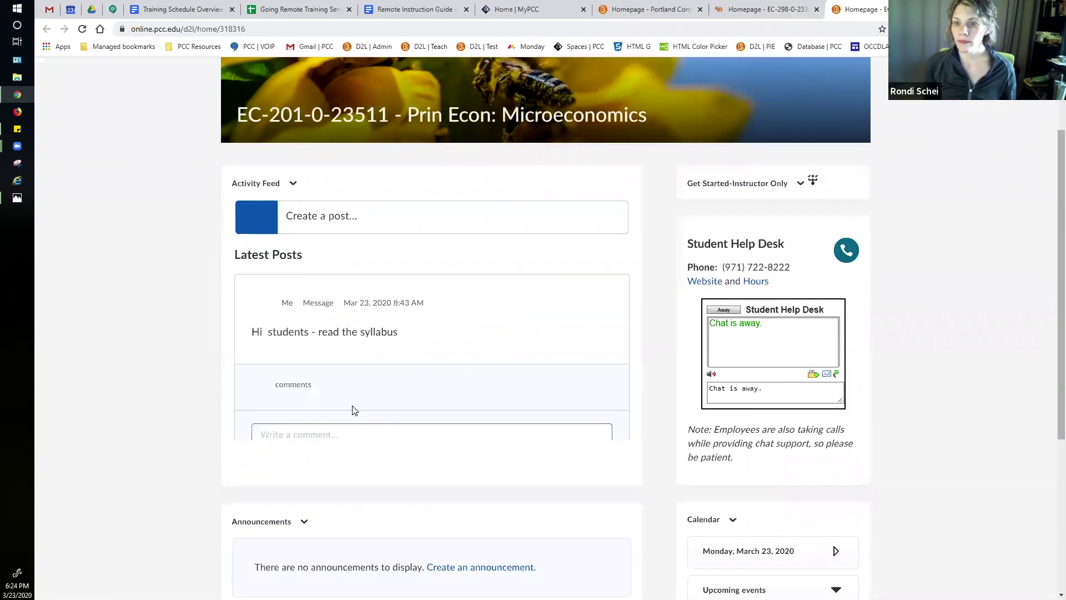
{"action": "left_click", "coordinate": [601, 359]}
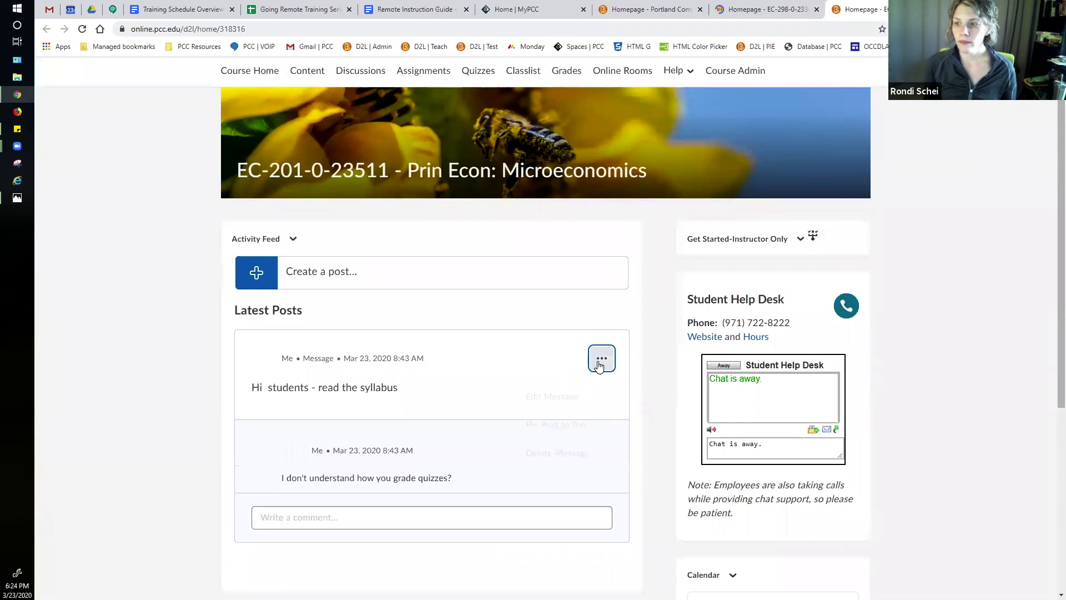
{"action": "left_click", "coordinate": [563, 458]}
{"action": "left_click", "coordinate": [425, 173]}
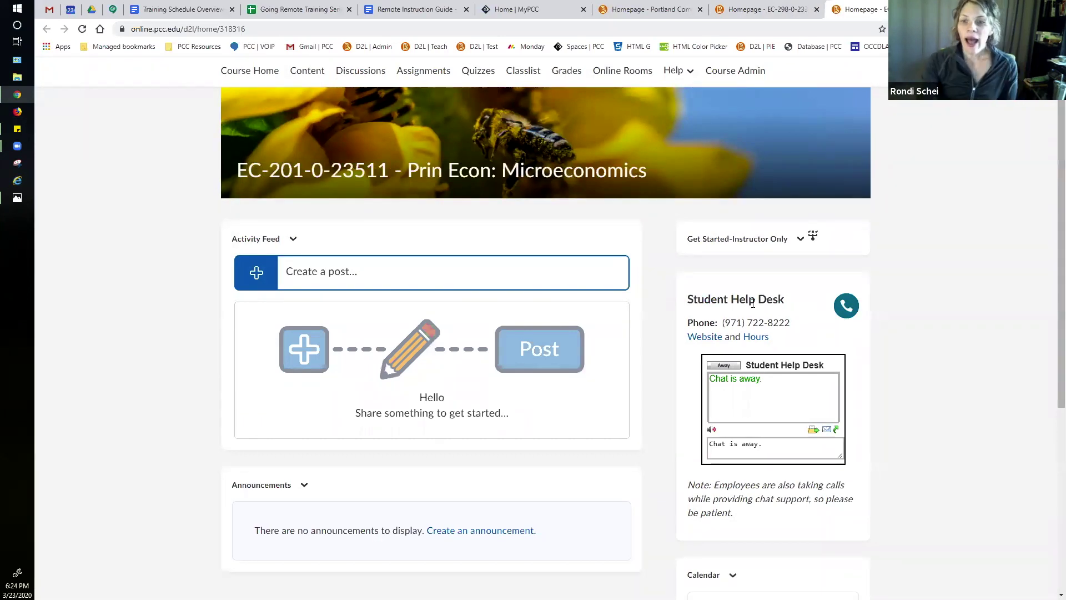
{"action": "scroll", "coordinate": [443, 490], "scroll_direction": "down", "scroll_amount": 1}
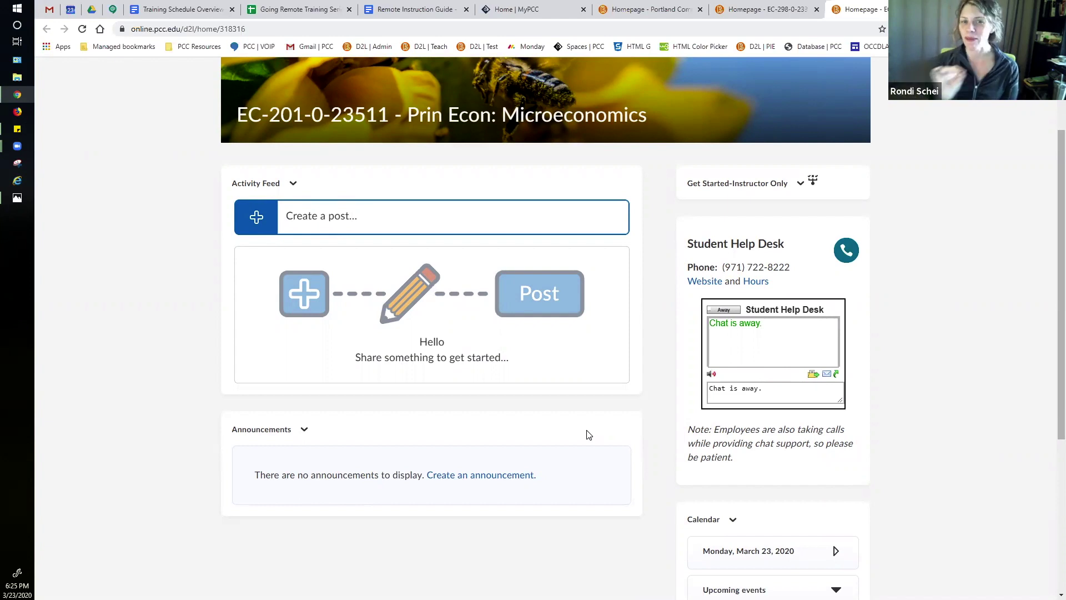
{"action": "scroll", "coordinate": [663, 196], "scroll_direction": "up", "scroll_amount": 1}
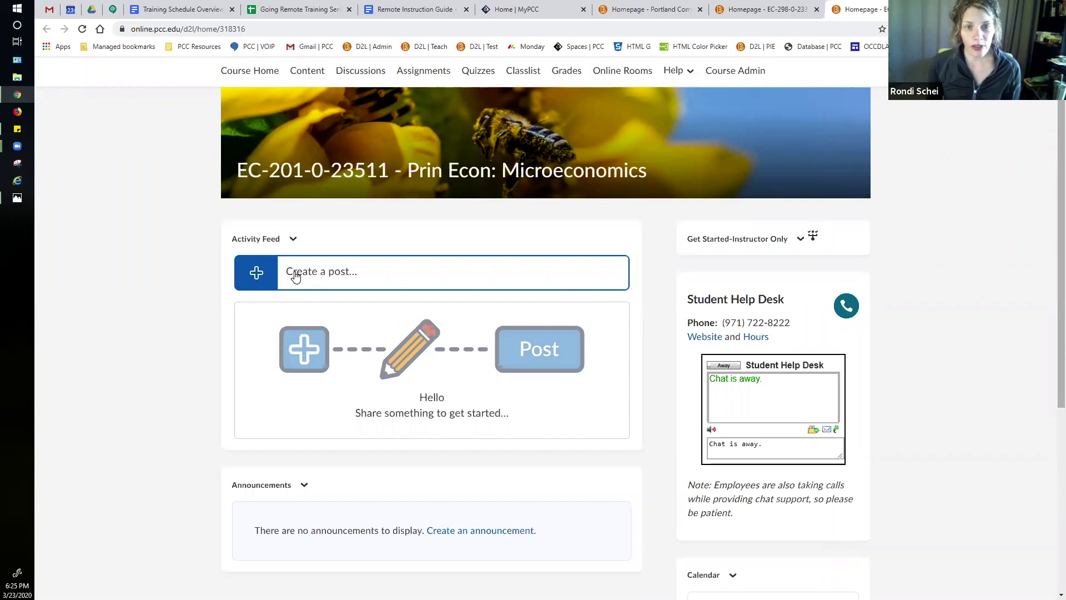
Step: Write the Activity Feed message 'Hi Students! Welcome to EC 201! I hope we have a great term!'
{"action": "left_click", "coordinate": [337, 274]}
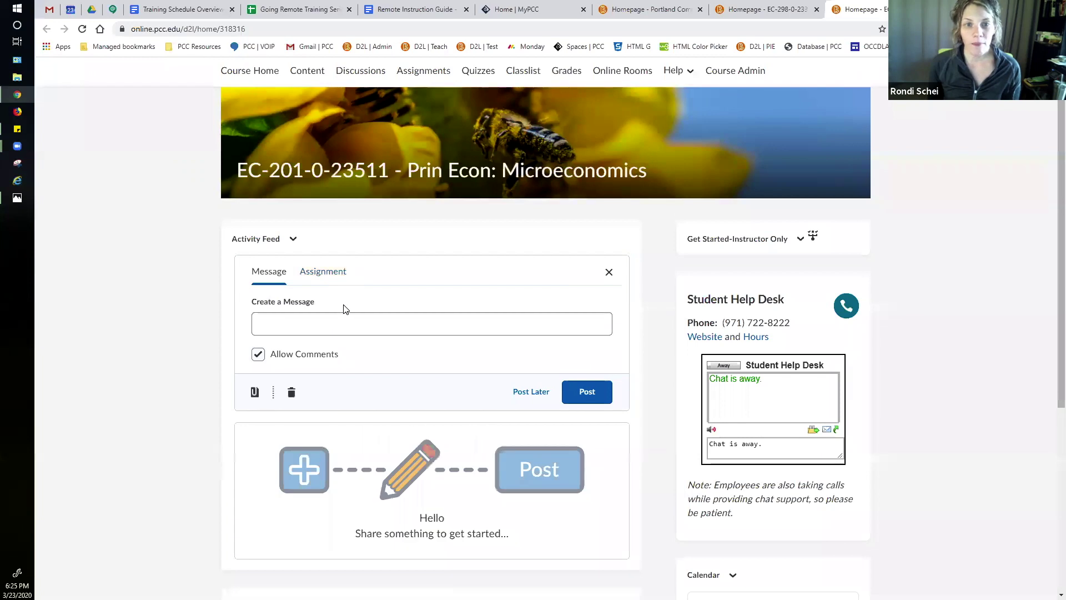
{"action": "left_click", "coordinate": [315, 329]}
{"action": "left_click", "coordinate": [274, 291]}
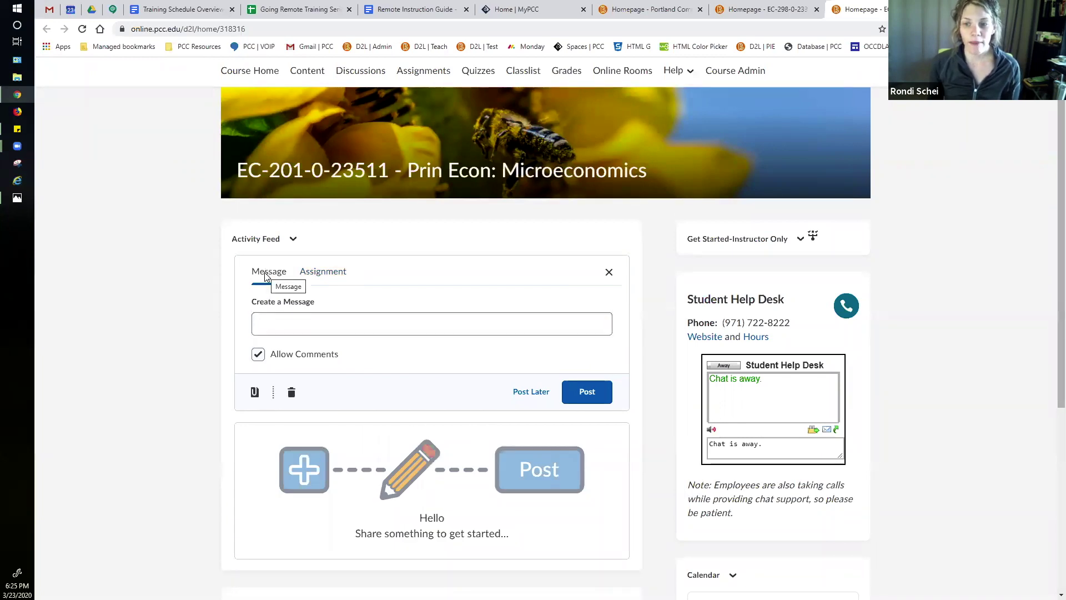
{"action": "left_click", "coordinate": [313, 325]}
{"action": "left_click", "coordinate": [269, 275]}
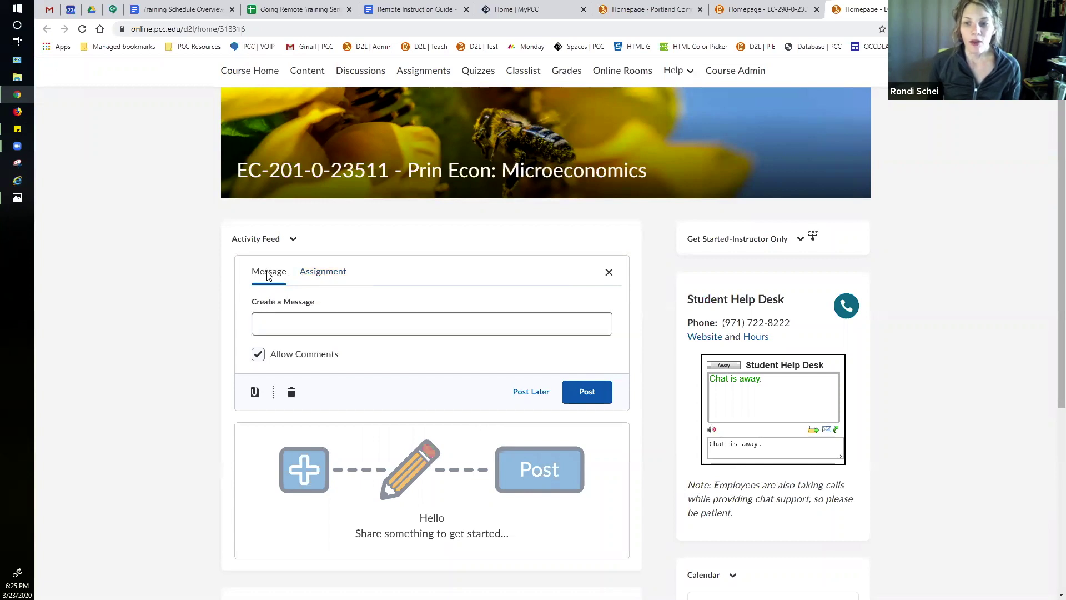
{"action": "left_click", "coordinate": [290, 318]}
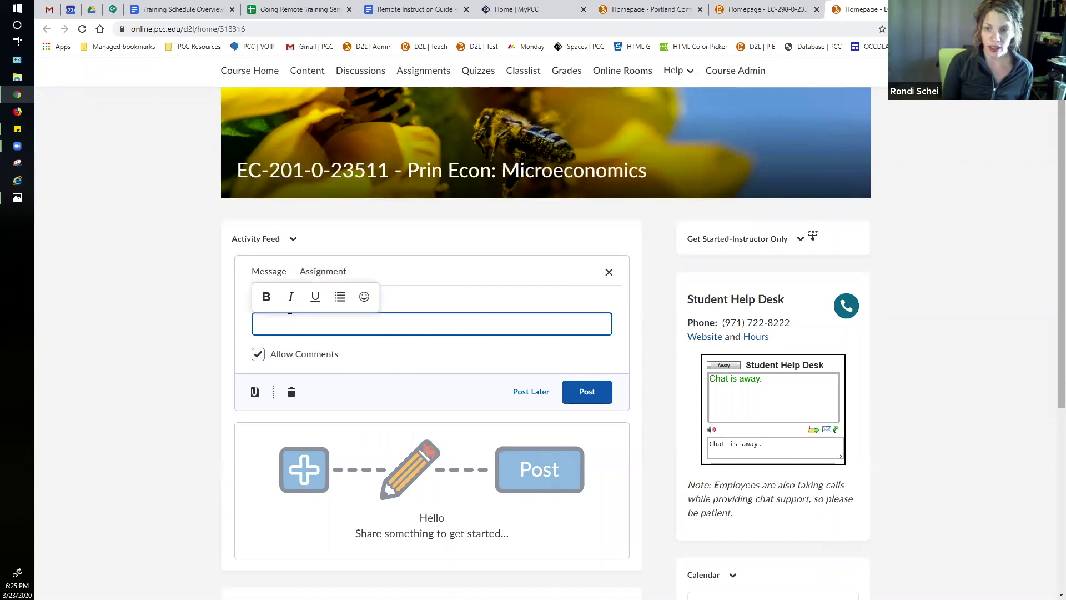
{"action": "type", "text": "Hi Students!  Welcome to EC 201"}
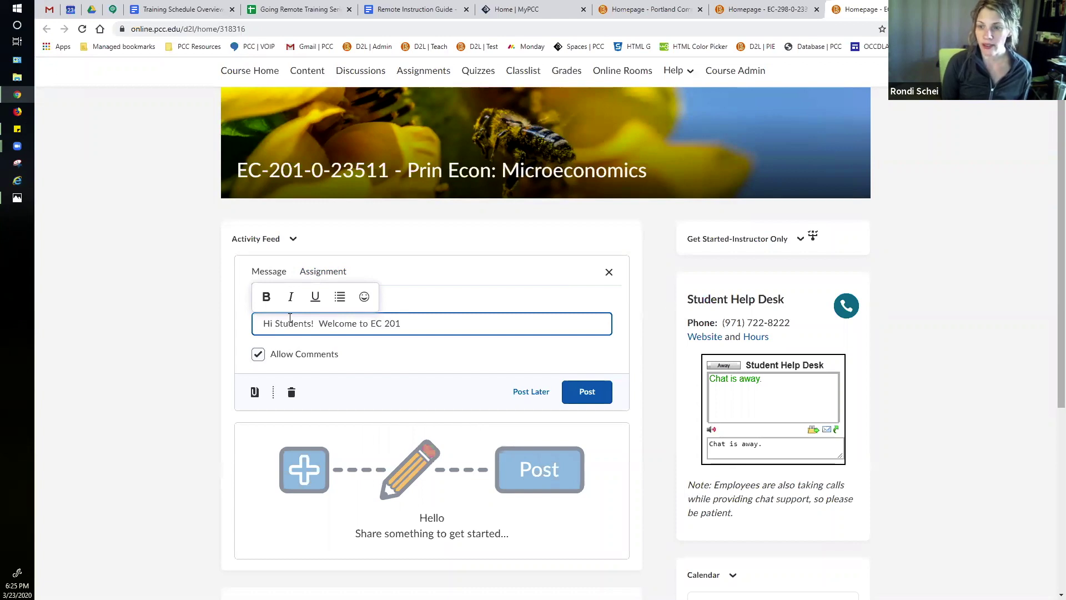
{"action": "type", "text": "! I hope we hv"}
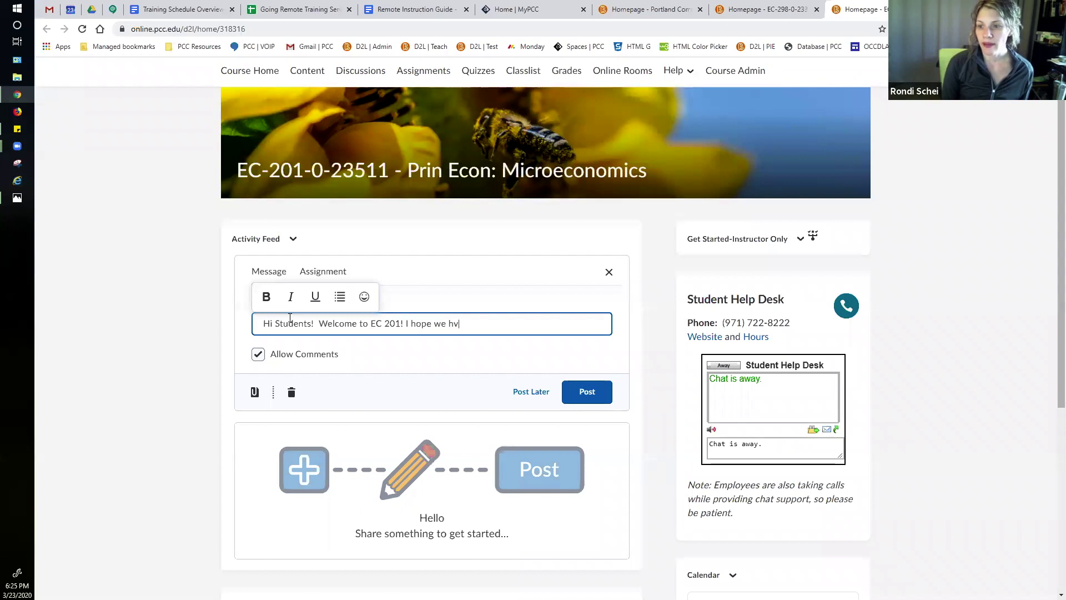
{"action": "key", "text": "BackSpace"}
{"action": "type", "text": "ave a great term!"}
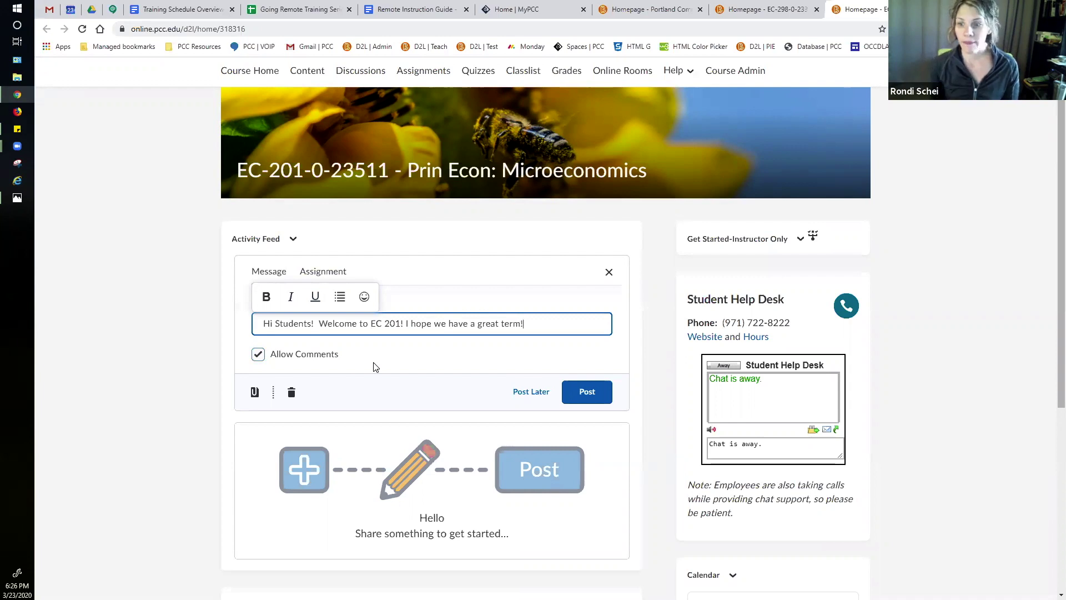
{"action": "left_click", "coordinate": [255, 393]}
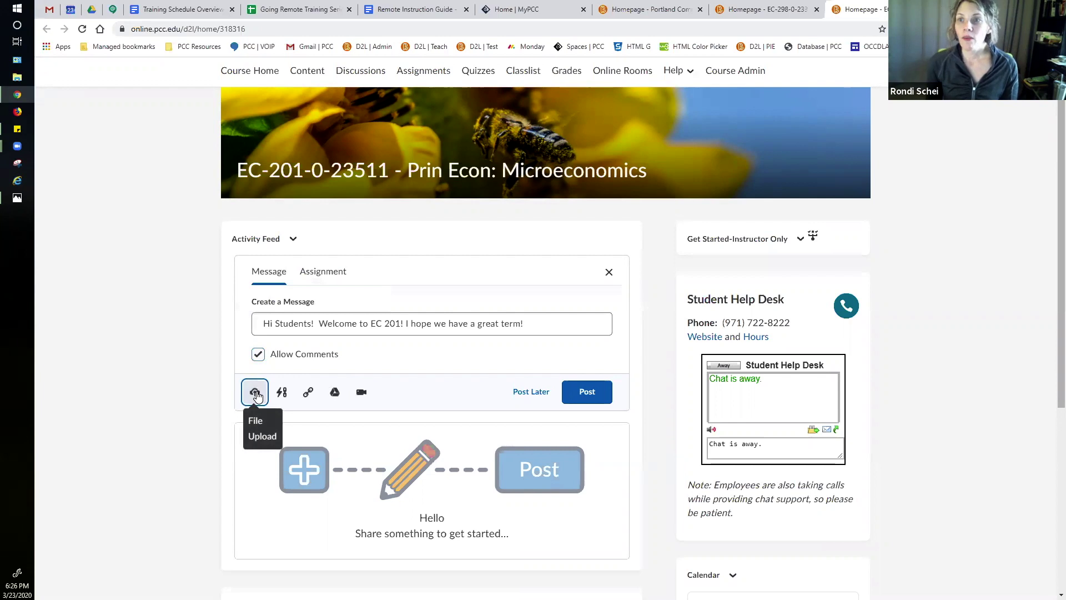
Step: Copy the Remote Instruction Guide's Google Docs URL, close the extra homepage tab, and return to EC-201
{"action": "left_click", "coordinate": [431, 10]}
{"action": "left_click", "coordinate": [452, 26]}
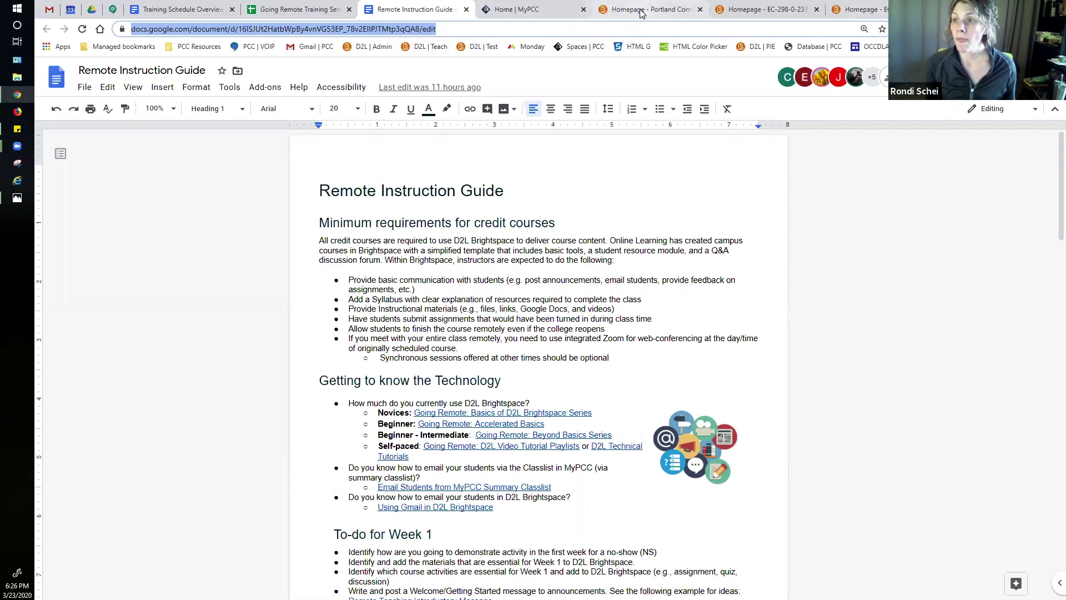
{"action": "left_click", "coordinate": [699, 9]}
{"action": "left_click", "coordinate": [746, 11]}
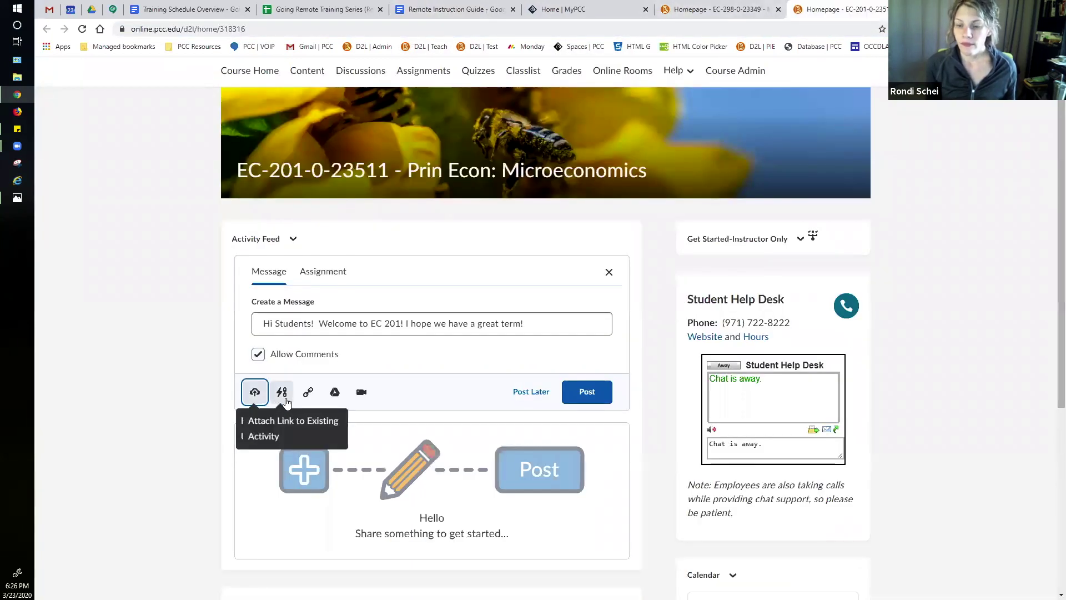
Step: Attach the pasted Google Doc URL as a website link titled 'Syllabus'
{"action": "left_click", "coordinate": [308, 393]}
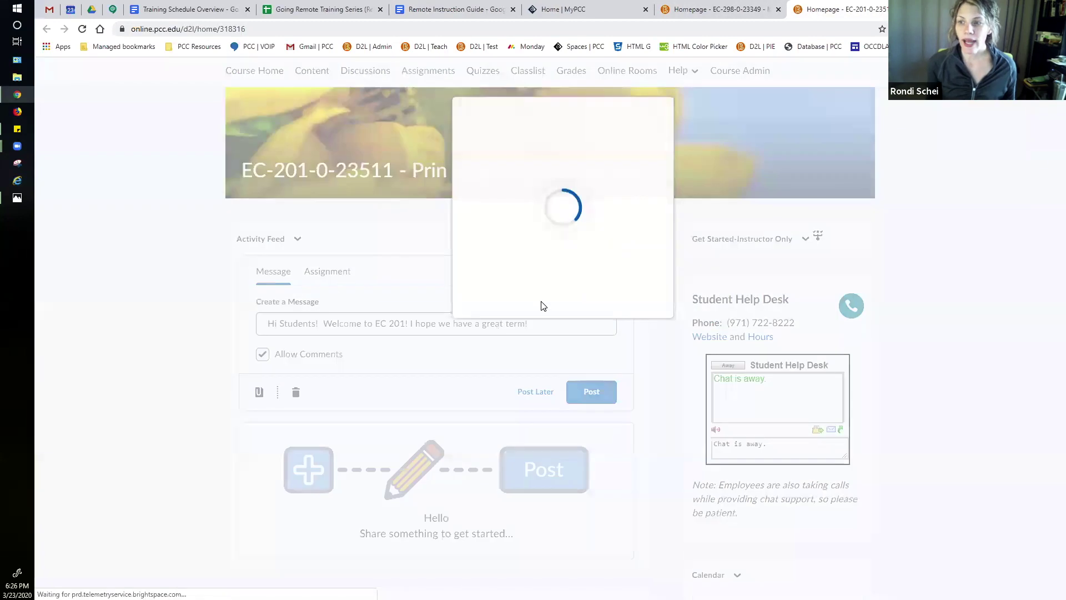
{"action": "left_click", "coordinate": [493, 188]}
{"action": "left_click", "coordinate": [483, 137]}
{"action": "key", "text": "ctrl+v"}
{"action": "left_click", "coordinate": [481, 191]}
{"action": "type", "text": "Syllabus"}
{"action": "left_click", "coordinate": [434, 222]}
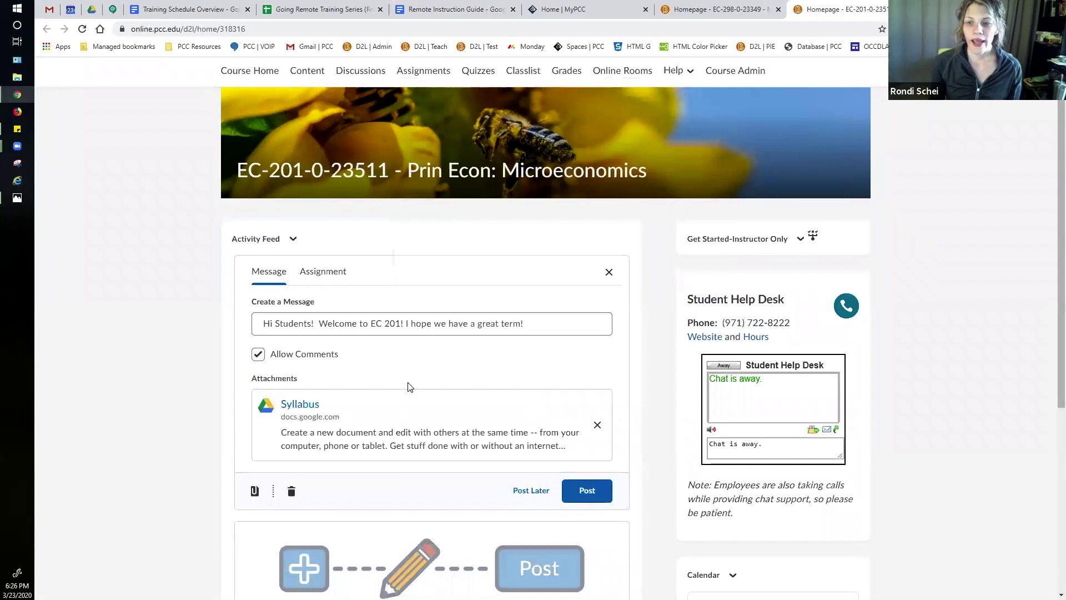
{"action": "scroll", "coordinate": [560, 417], "scroll_direction": "down", "scroll_amount": 1}
Step: Post the welcome message and view it with its Syllabus link preview
{"action": "left_click", "coordinate": [593, 436]}
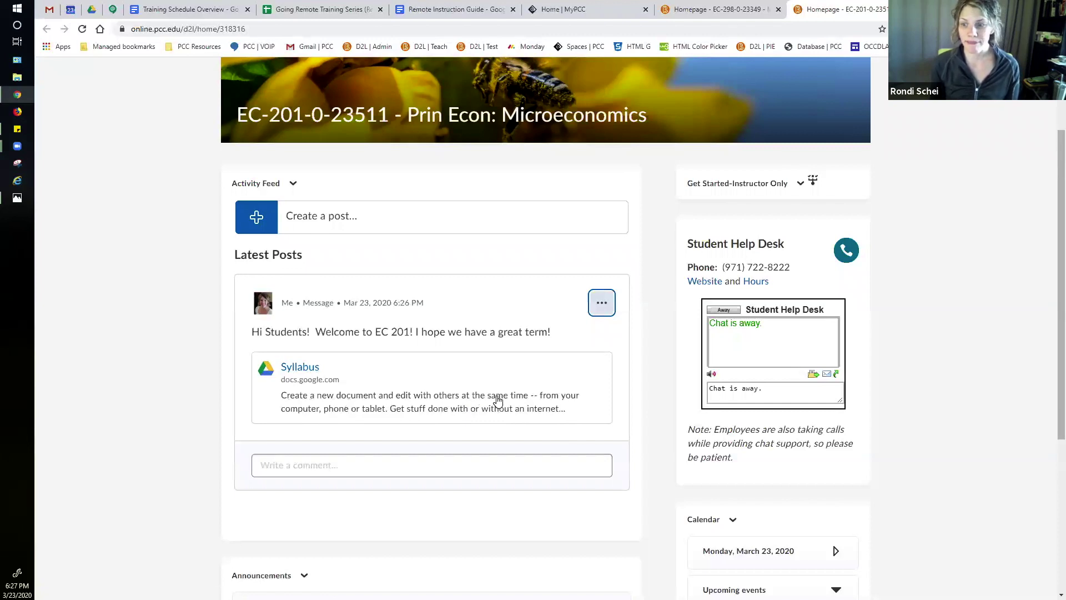
{"action": "scroll", "coordinate": [500, 403], "scroll_direction": "down", "scroll_amount": 1}
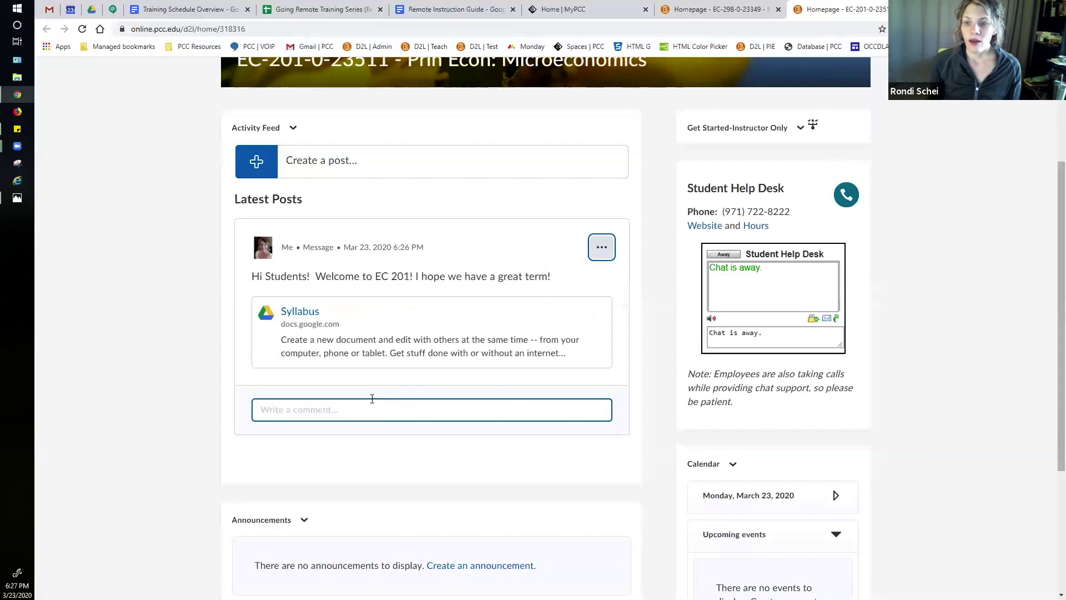
Step: Comment 'Hi Prof! I don't understand the grading scheme! Help!' on the welcome post
{"action": "left_click", "coordinate": [351, 410]}
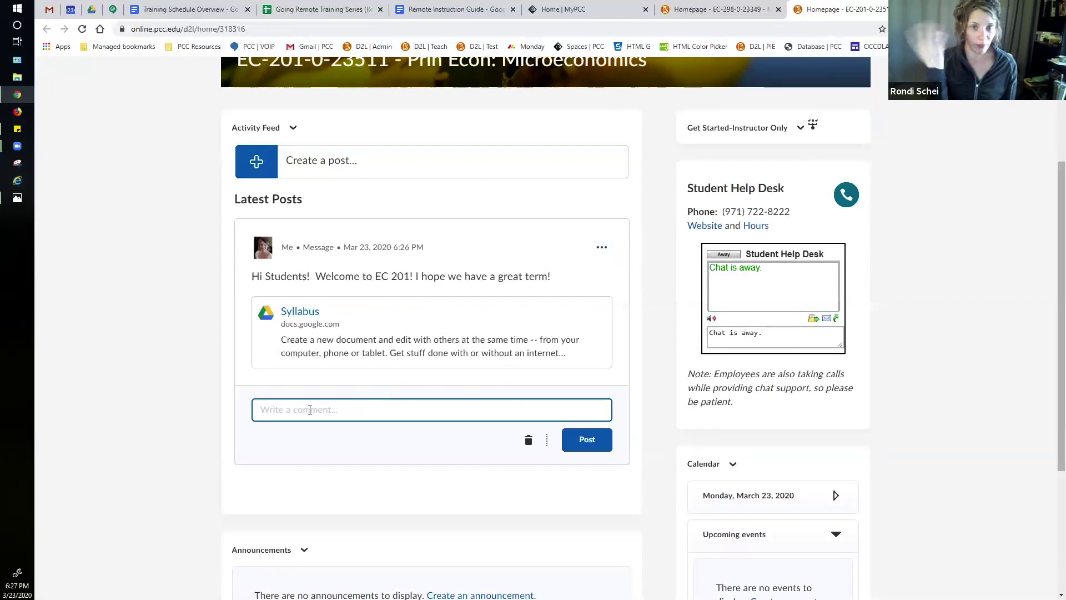
{"action": "type", "text": "Hi "}
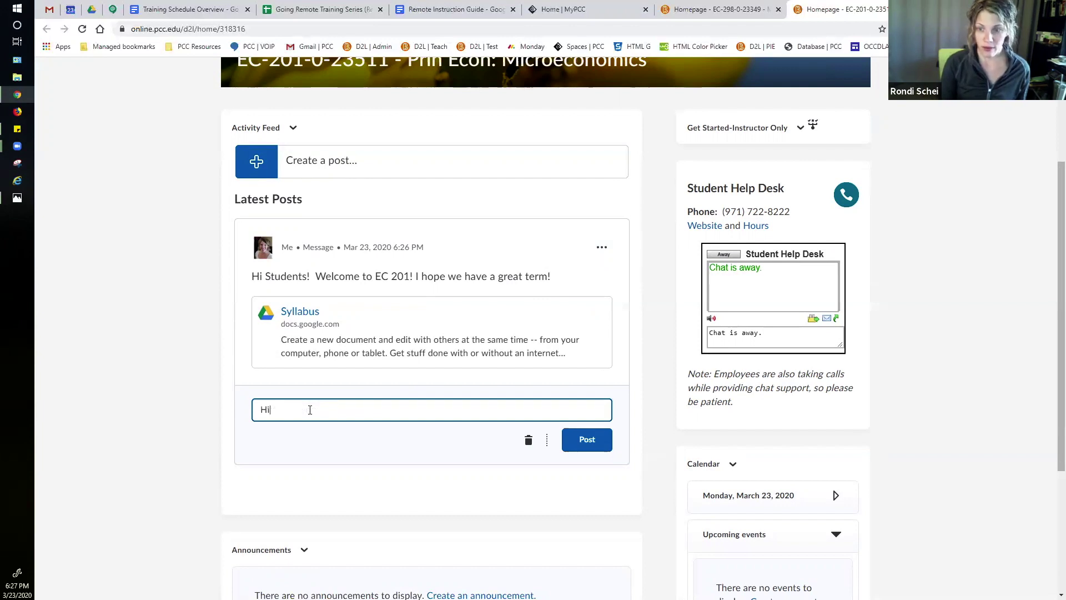
{"action": "type", "text": "Pto"}
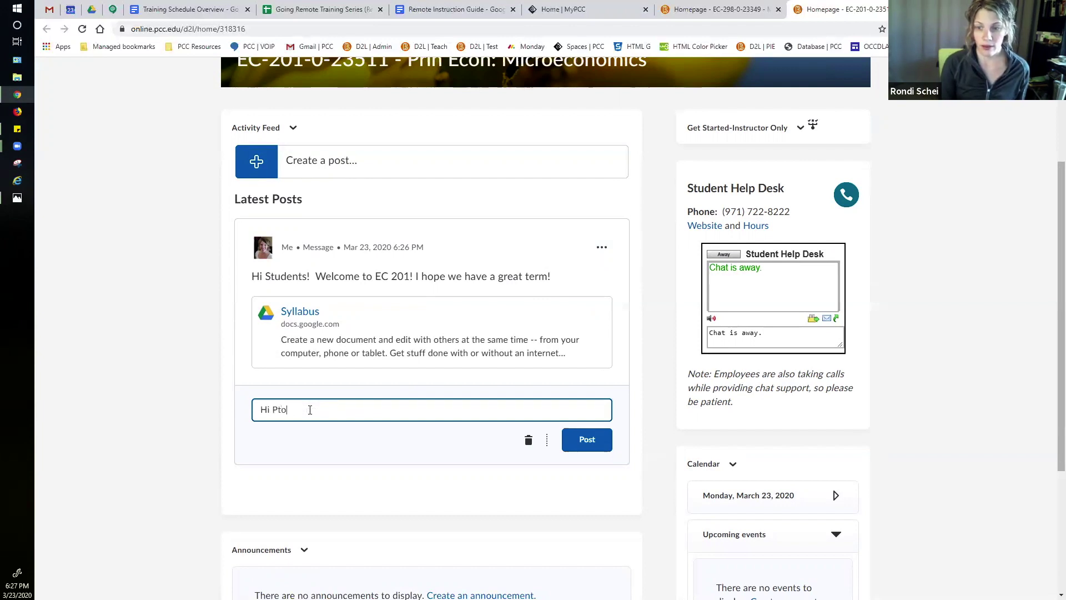
{"action": "key", "text": "BackSpace"}
{"action": "type", "text": "r"}
{"action": "type", "text": "Pro"}
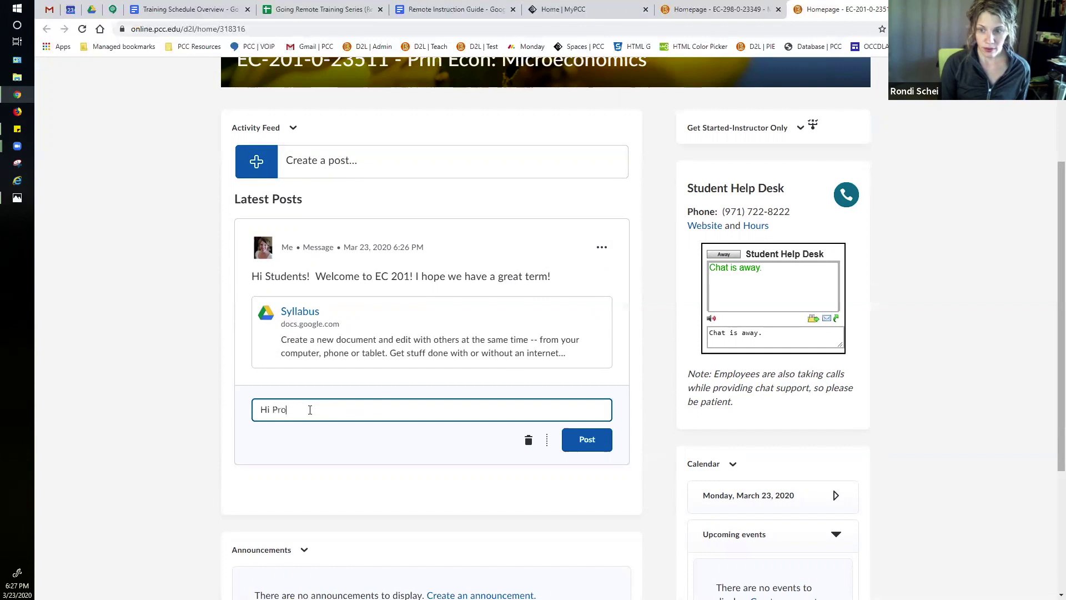
{"action": "type", "text": "f! I don't understand the grading"}
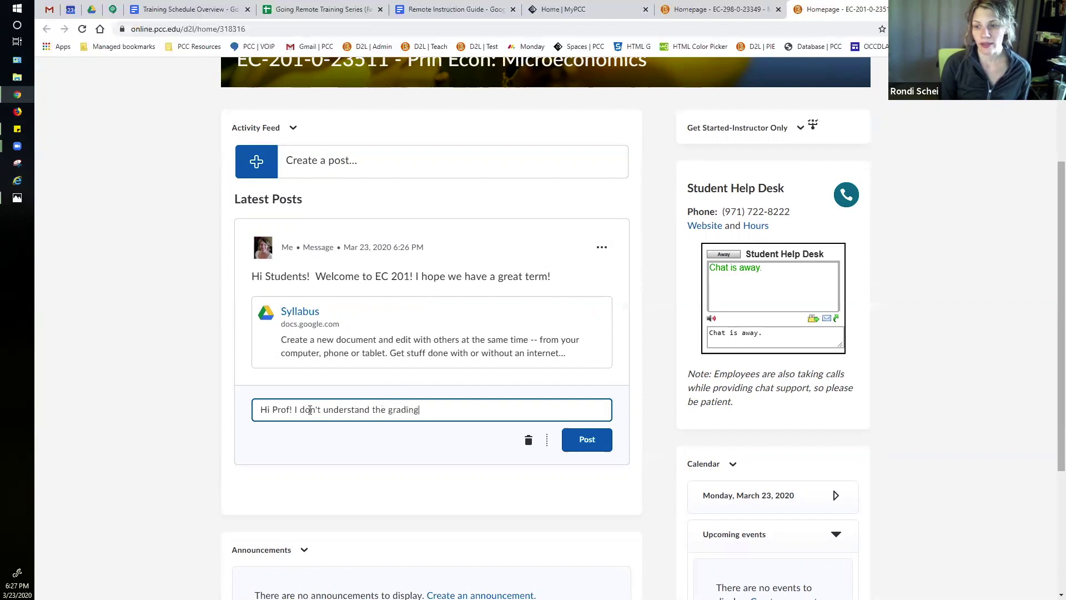
{"action": "type", "text": " scheme!"}
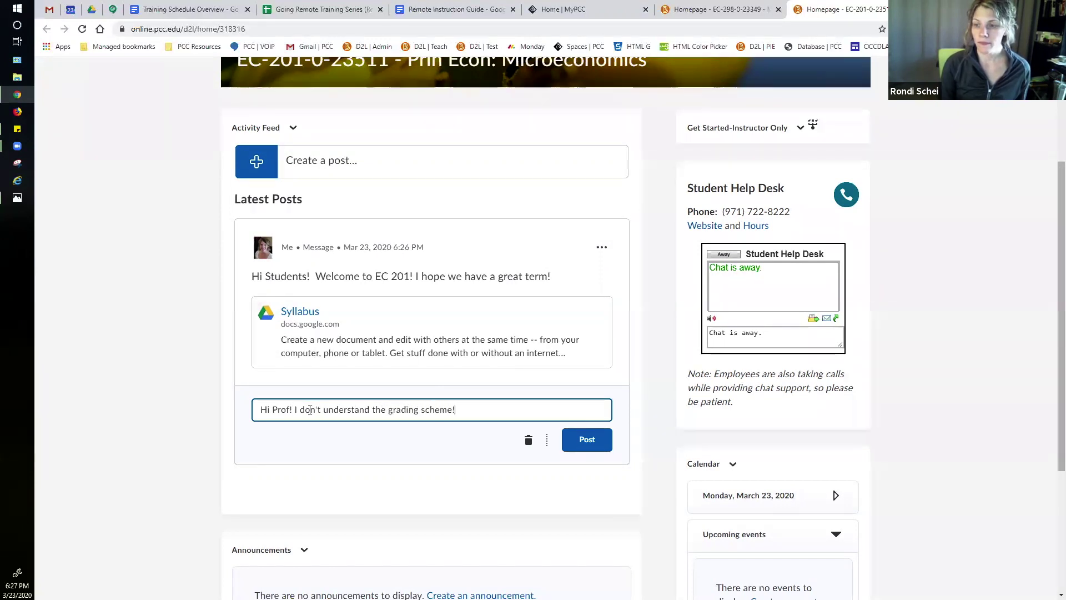
{"action": "type", "text": " Help"}
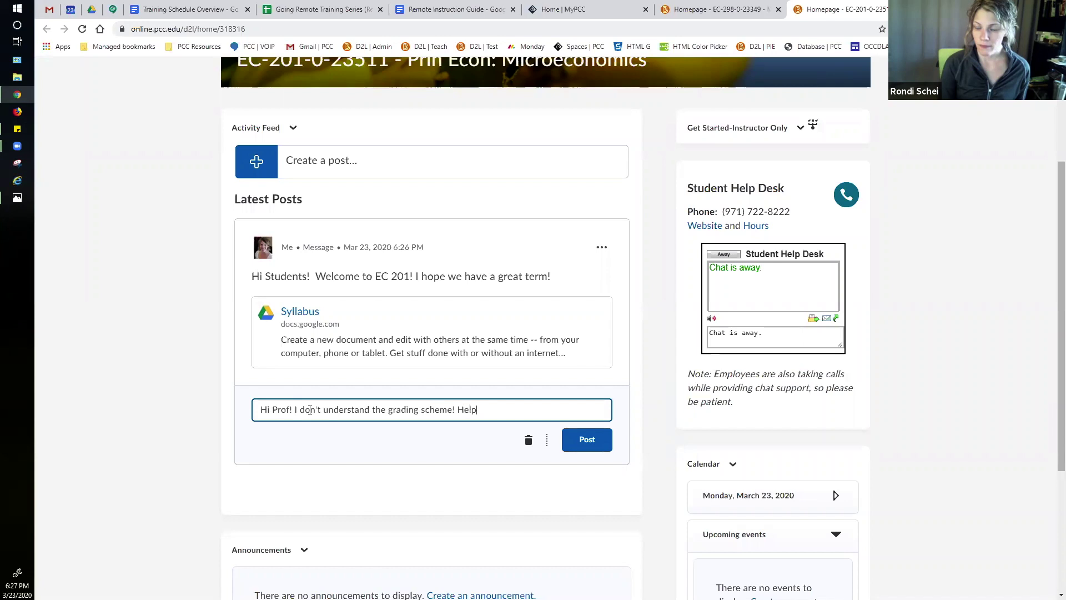
{"action": "left_click", "coordinate": [583, 444]}
{"action": "left_click", "coordinate": [490, 490]}
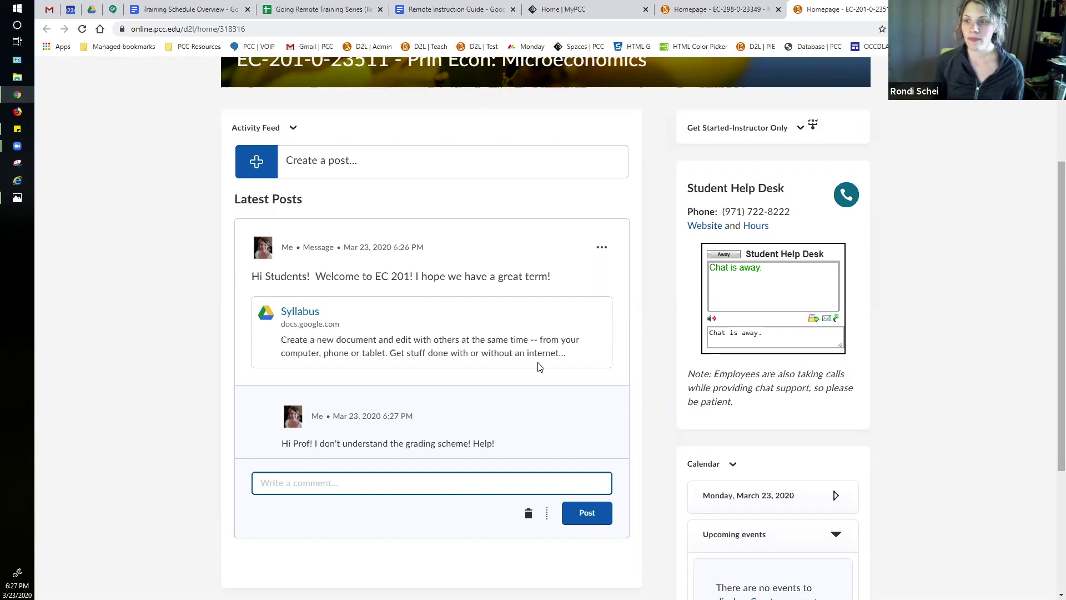
{"action": "left_click", "coordinate": [535, 304]}
{"action": "scroll", "coordinate": [535, 304], "scroll_direction": "down", "scroll_amount": 2}
{"action": "scroll", "coordinate": [536, 303], "scroll_direction": "down", "scroll_amount": 1}
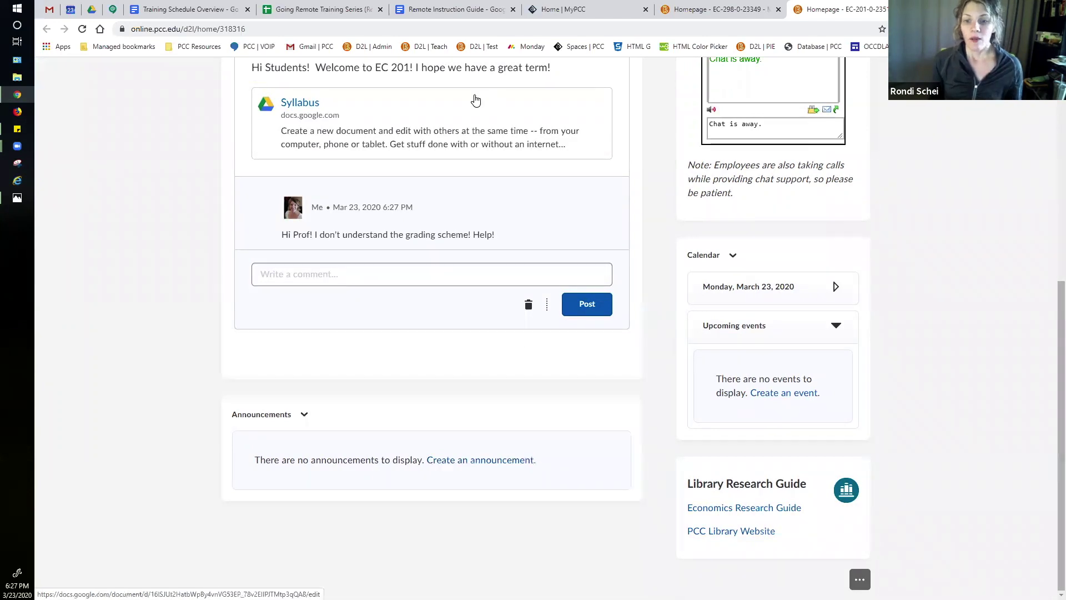
Step: Choose New Announcement from the Announcements widget's actions menu
{"action": "left_click", "coordinate": [310, 421]}
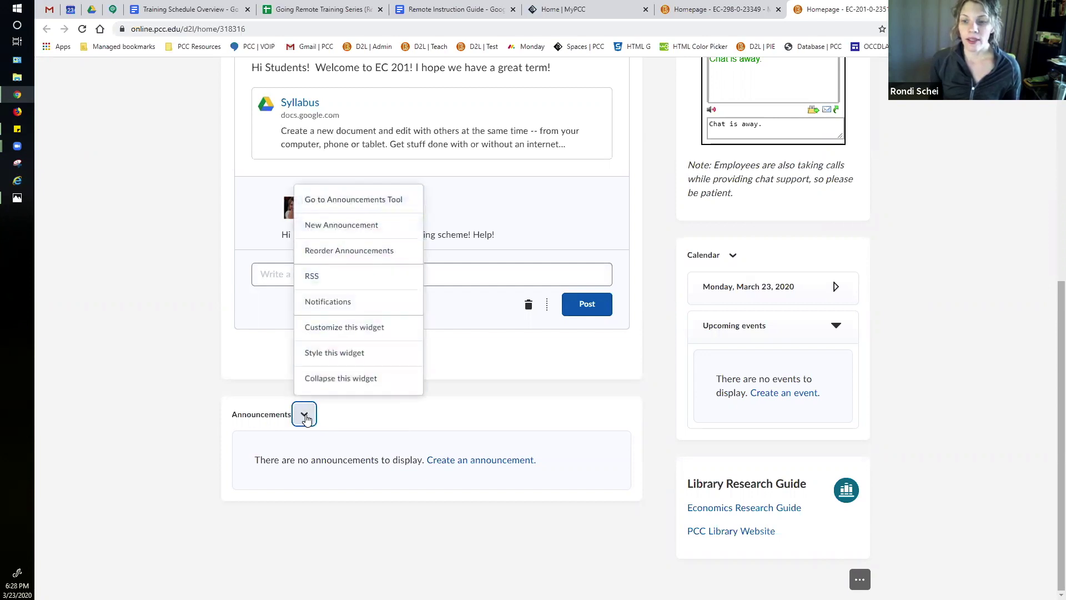
{"action": "left_click", "coordinate": [339, 226]}
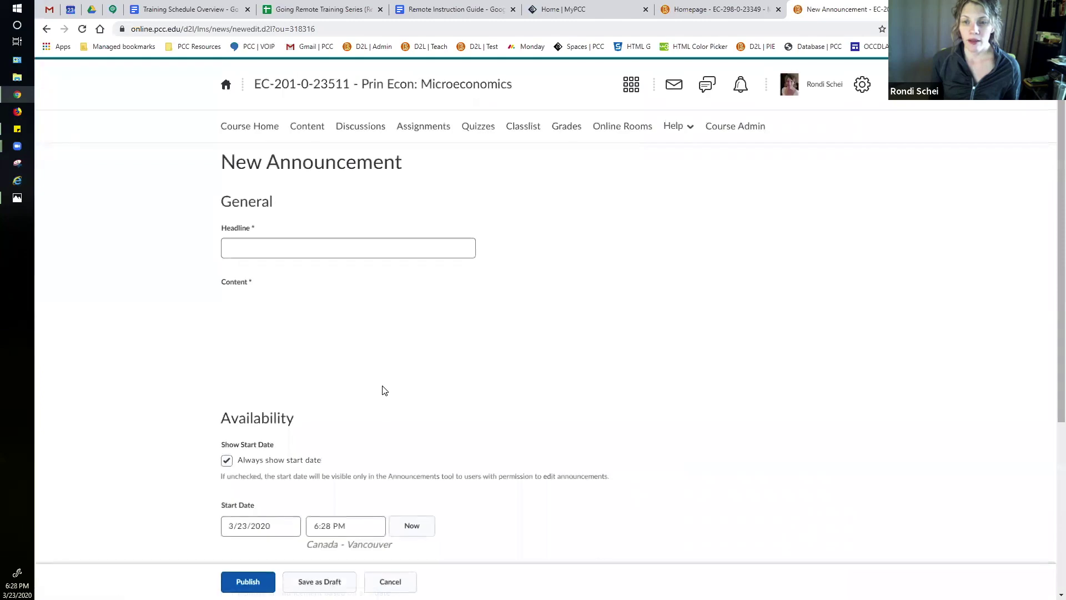
Step: Enter headline 'Welcome to EC 201!' and content 'Looking forward to having class with you this term!'
{"action": "left_click", "coordinate": [325, 250]}
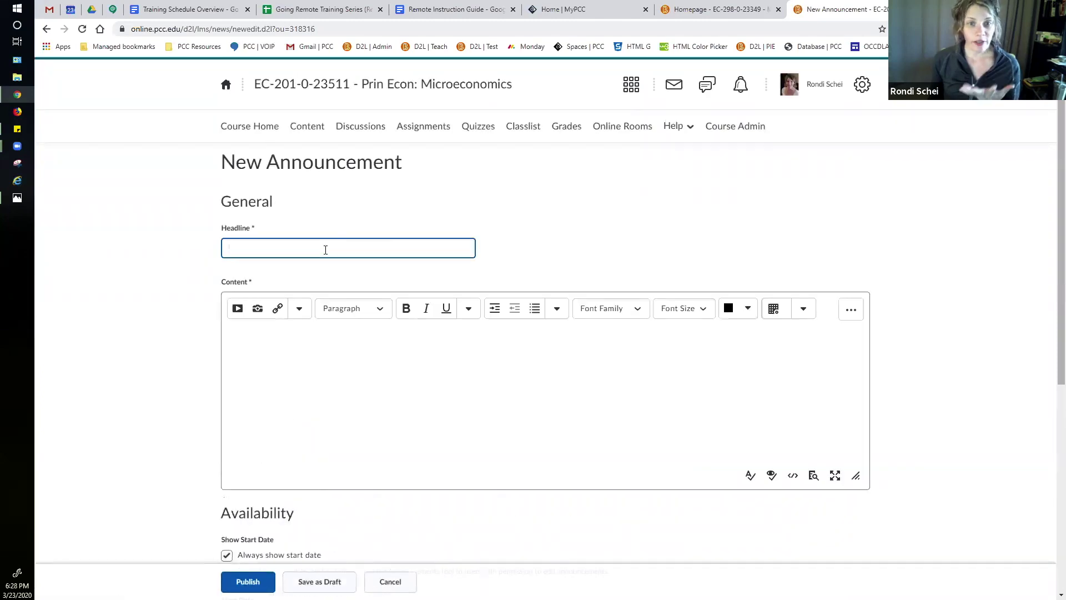
{"action": "type", "text": "Welcome to EC 201!"}
{"action": "left_click", "coordinate": [327, 337]}
{"action": "type", "text": "L"}
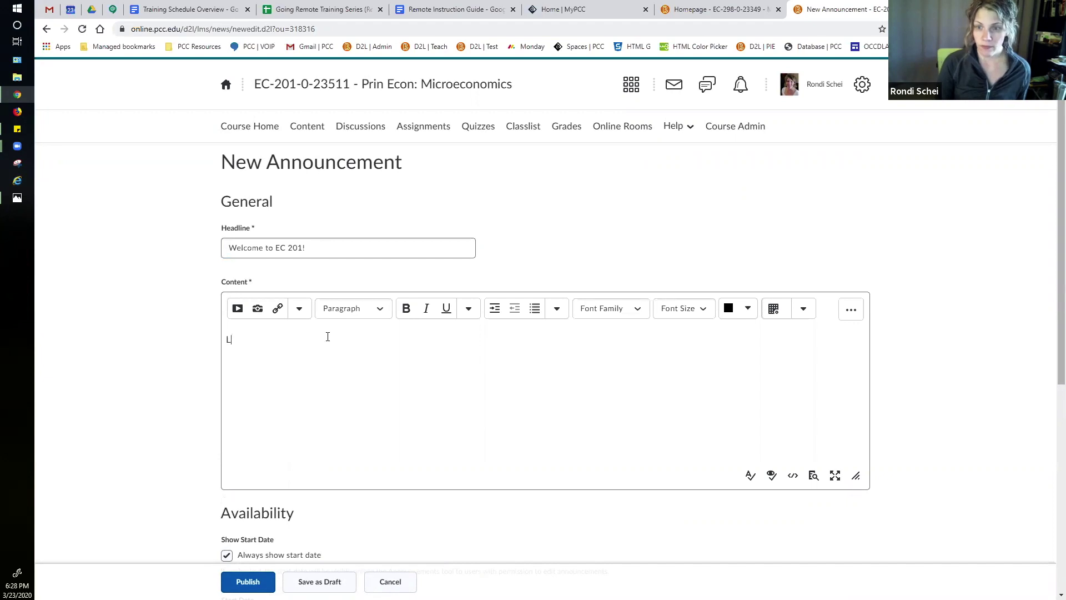
{"action": "type", "text": "ooking forward to hveing"}
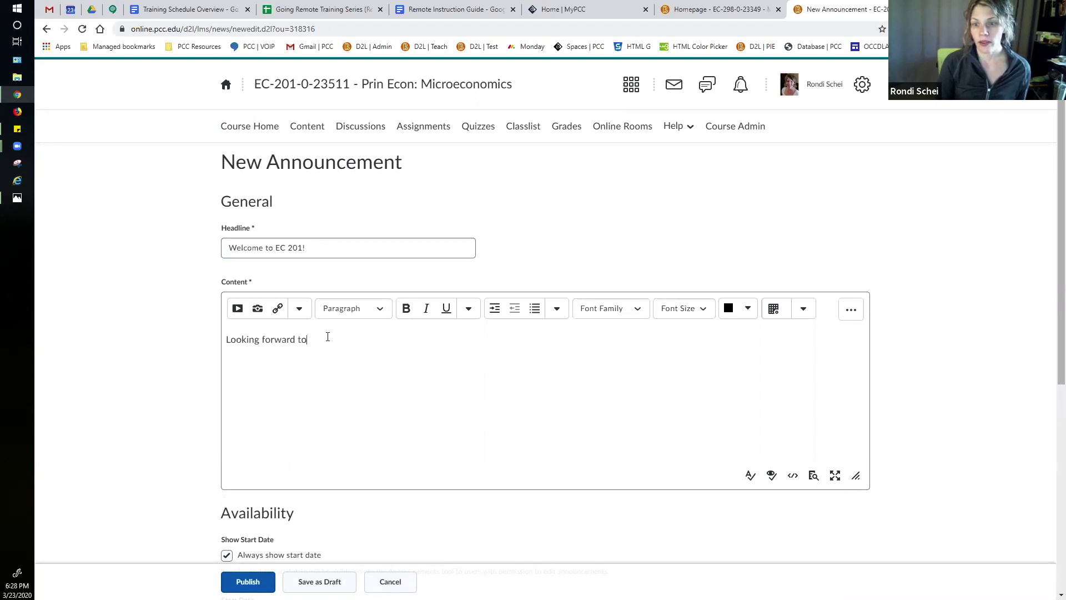
{"action": "key", "text": "BackSpace"}
{"action": "key", "text": "BackSpace"}
{"action": "key", "text": "BackSpace"}
{"action": "key", "text": "BackSpace"}
{"action": "key", "text": "BackSpace"}
{"action": "key", "text": "BackSpace"}
{"action": "key", "text": "BackSpace"}
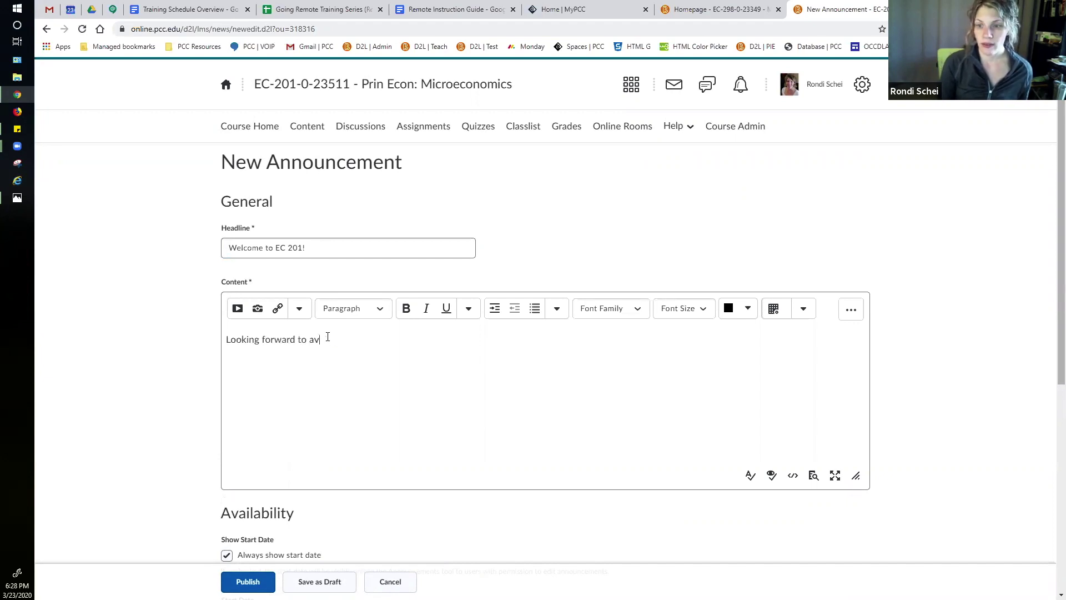
{"action": "type", "text": "having clas"}
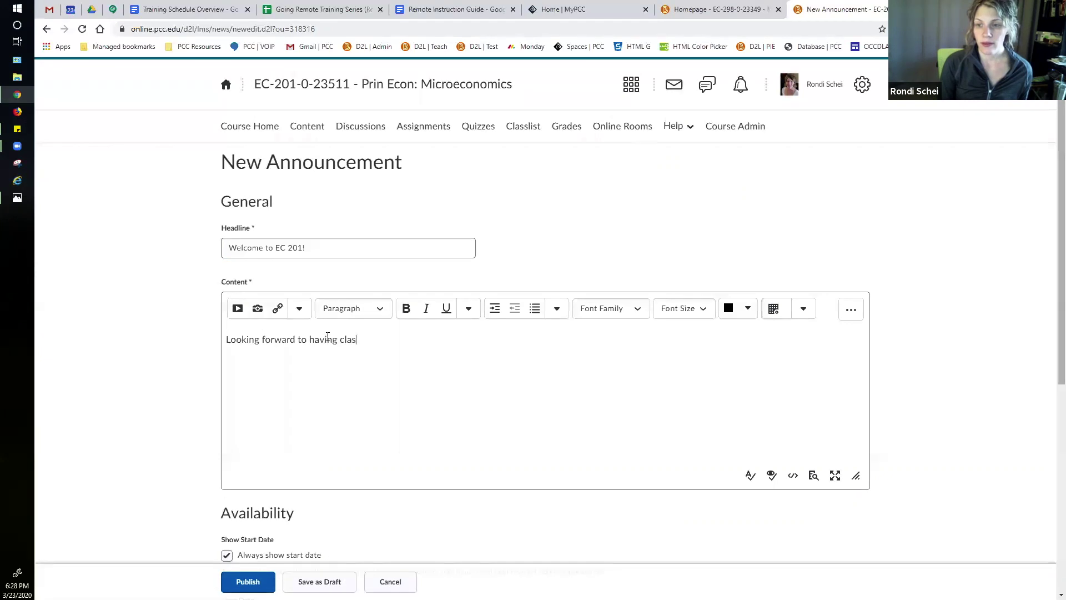
{"action": "type", "text": "s with you!"}
{"action": "key", "text": "BackSpace"}
{"action": "key", "text": "BackSpace"}
{"action": "type", "text": "this term!"}
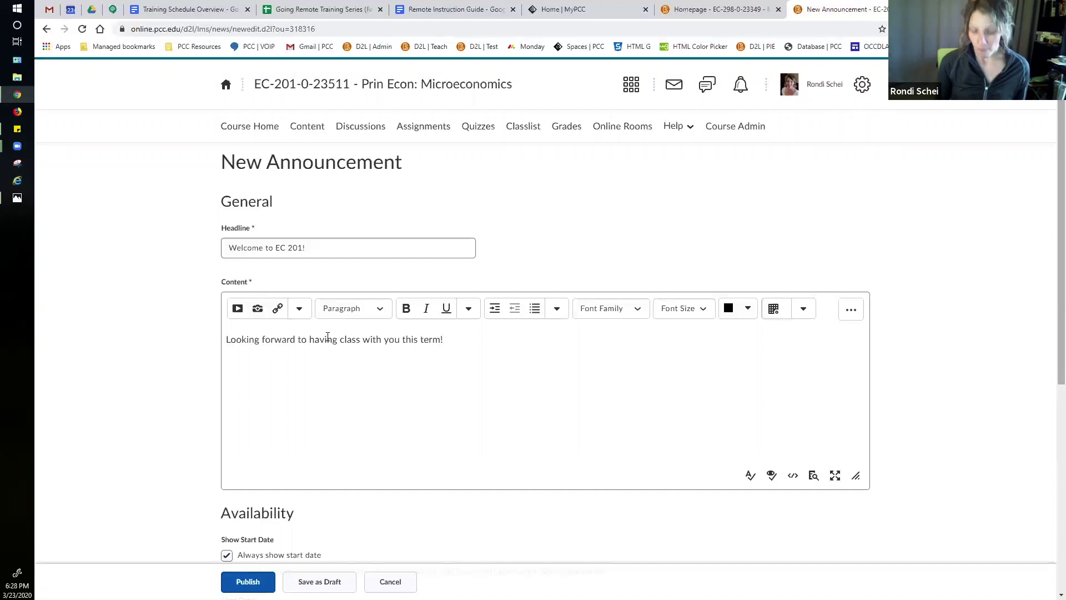
{"action": "key", "text": "Return"}
{"action": "key", "text": "Return"}
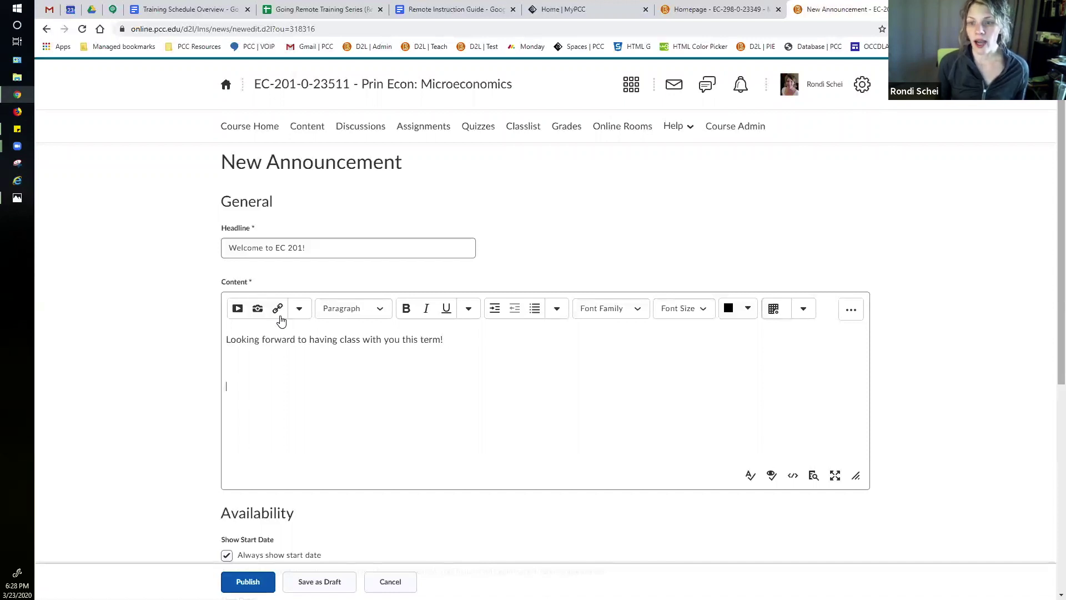
Step: Insert a URL quicklink to the Google Docs syllabus titled 'Syllabus'
{"action": "left_click", "coordinate": [278, 311]}
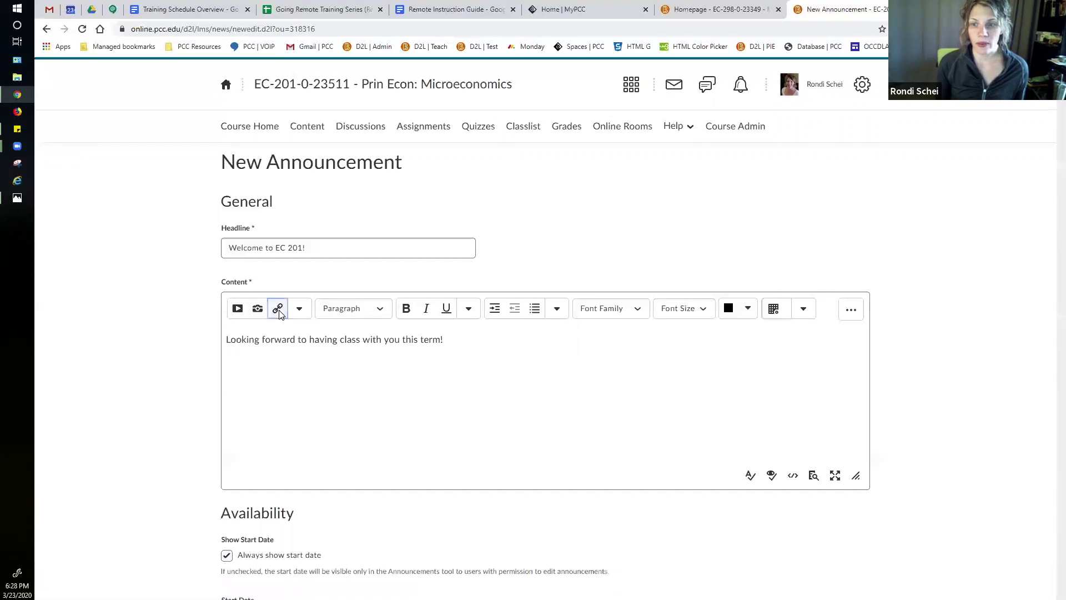
{"action": "scroll", "coordinate": [545, 312], "scroll_direction": "down", "scroll_amount": 5}
{"action": "left_click", "coordinate": [475, 404]}
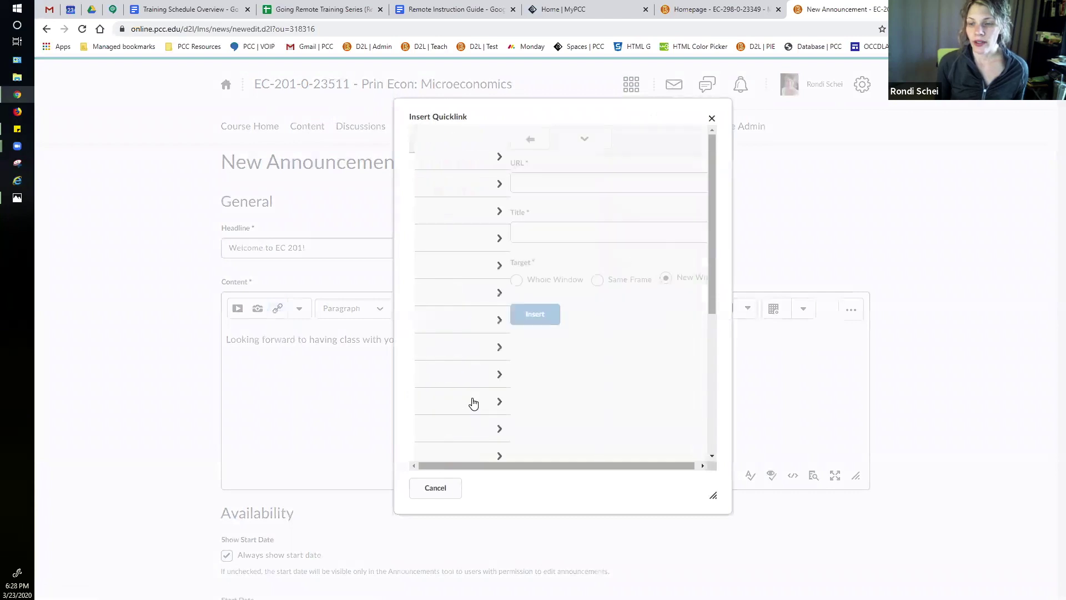
{"action": "left_click", "coordinate": [458, 188]}
{"action": "left_click", "coordinate": [459, 238]}
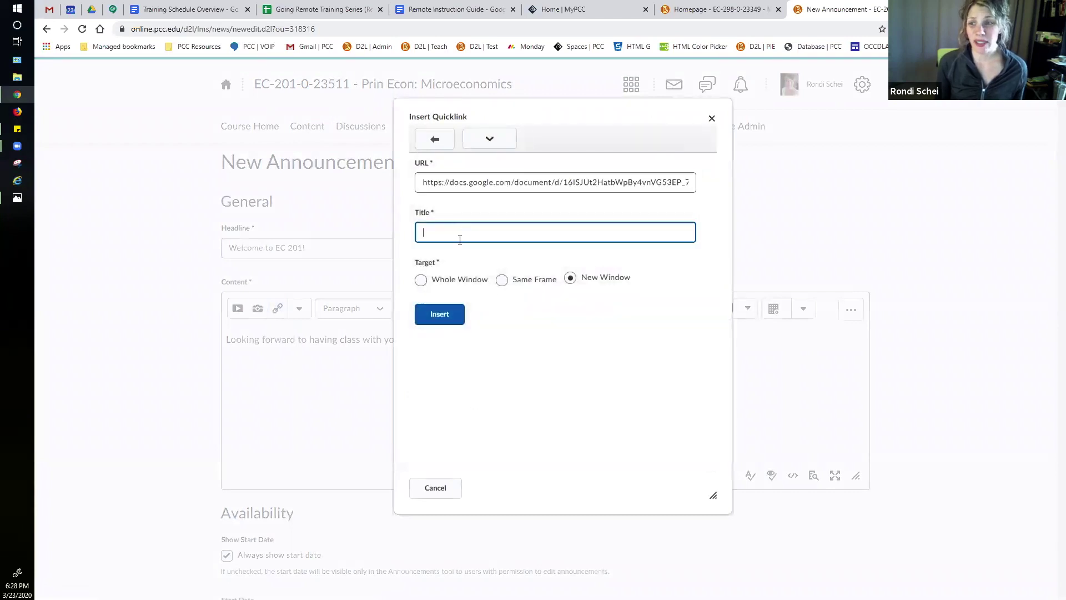
{"action": "type", "text": "Syllabus"}
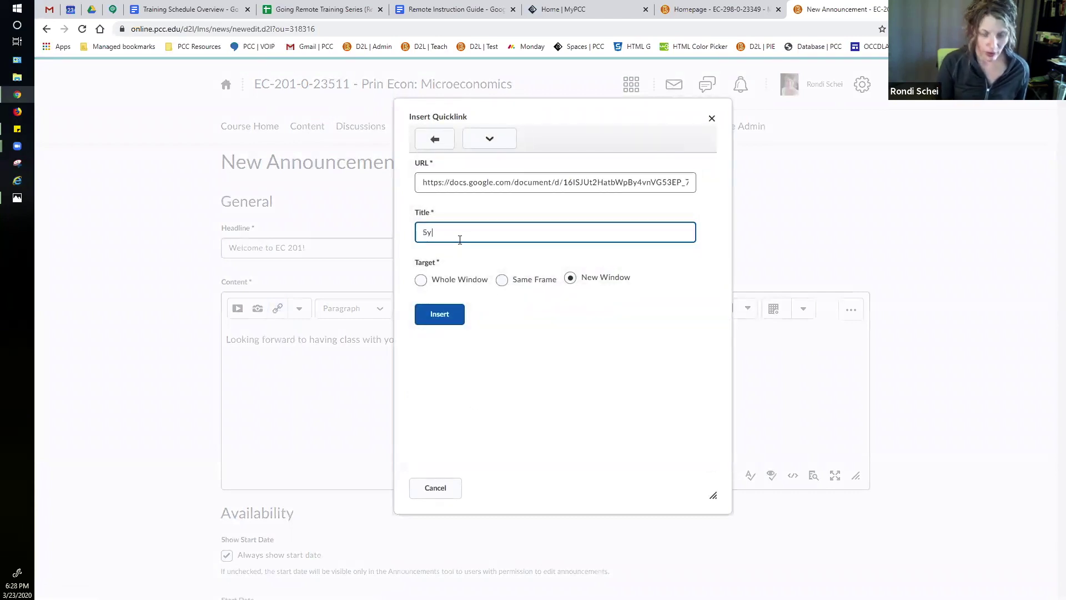
{"action": "left_click", "coordinate": [450, 314]}
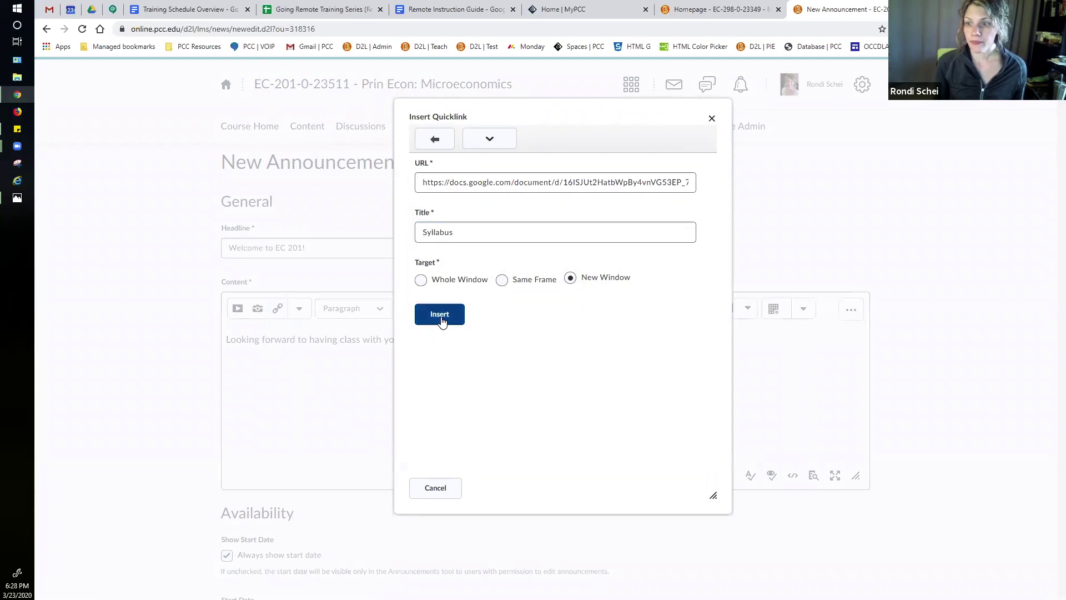
Step: Add 'Read the' before and '!' after the link to read 'Read the Syllabus!'
{"action": "double_click", "coordinate": [228, 387]}
{"action": "left_click", "coordinate": [228, 387]}
{"action": "type", "text": "Read the Syllabus"}
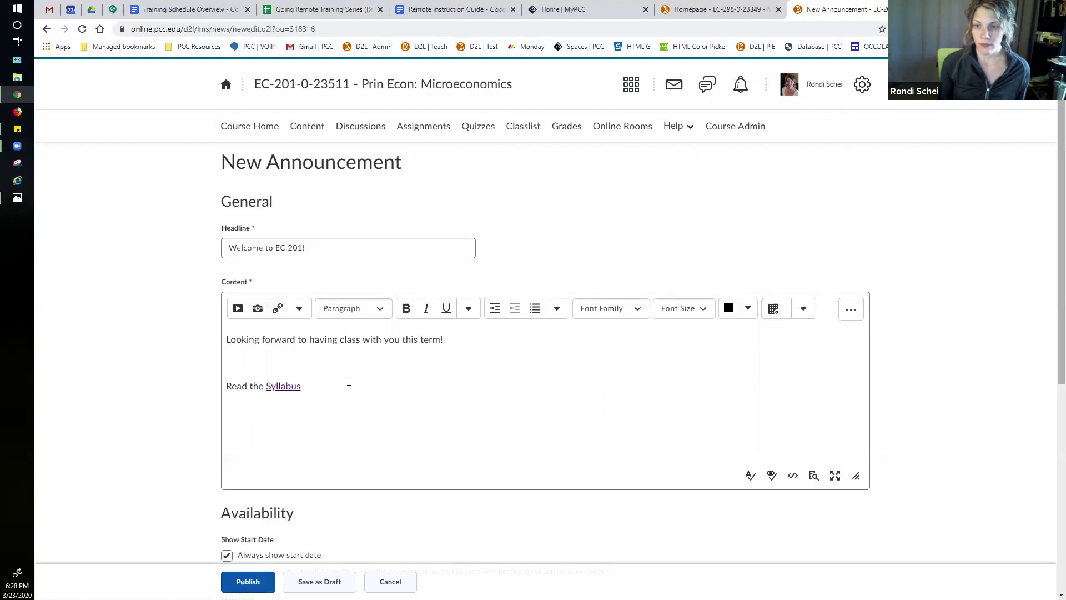
{"action": "left_click", "coordinate": [348, 381]}
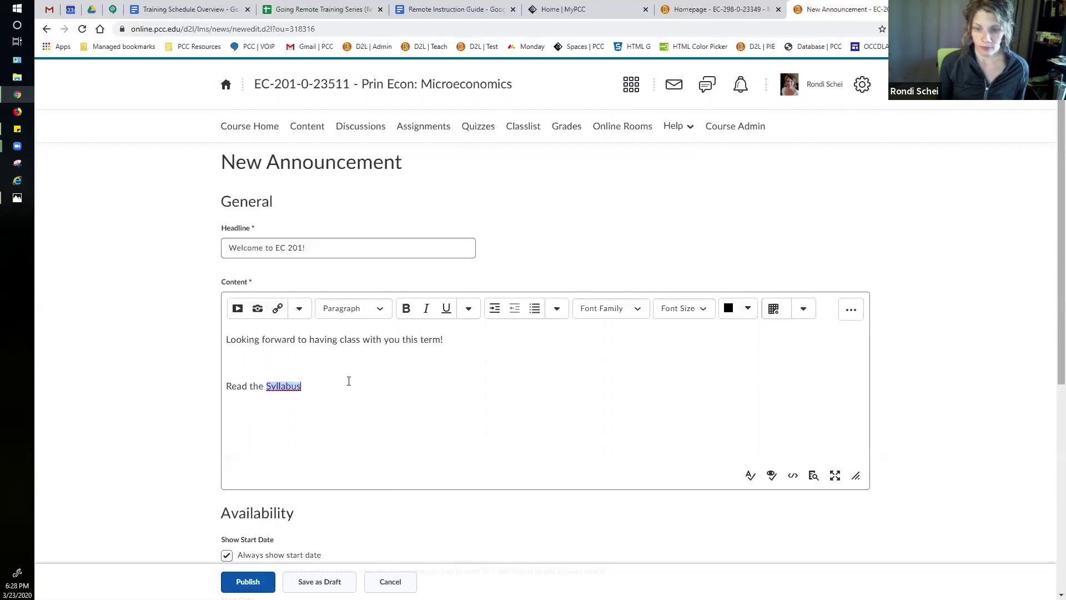
{"action": "type", "text": "!"}
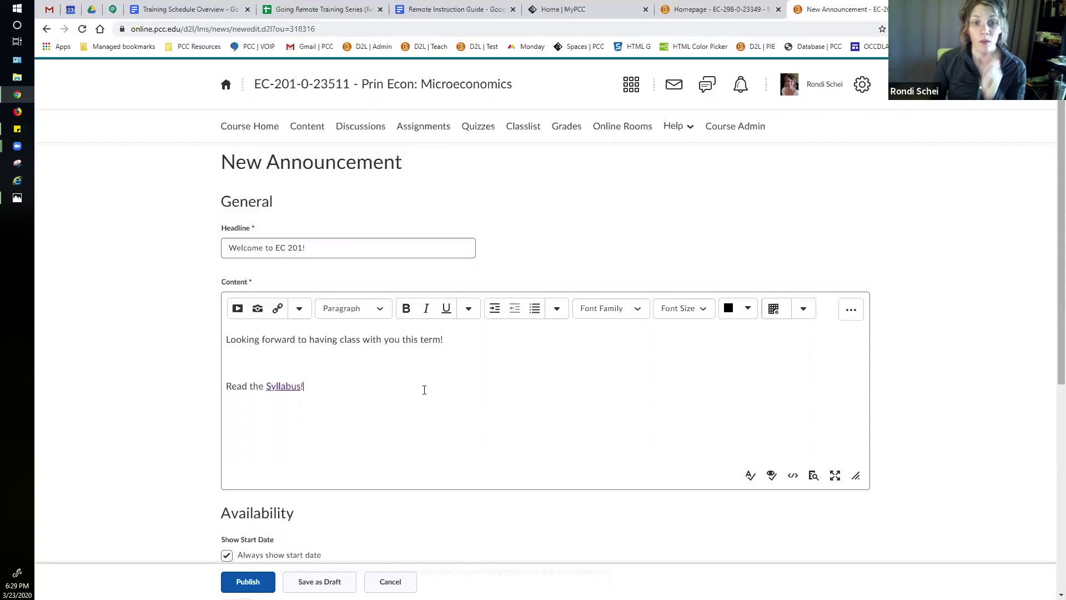
{"action": "scroll", "coordinate": [645, 266], "scroll_direction": "down", "scroll_amount": 3}
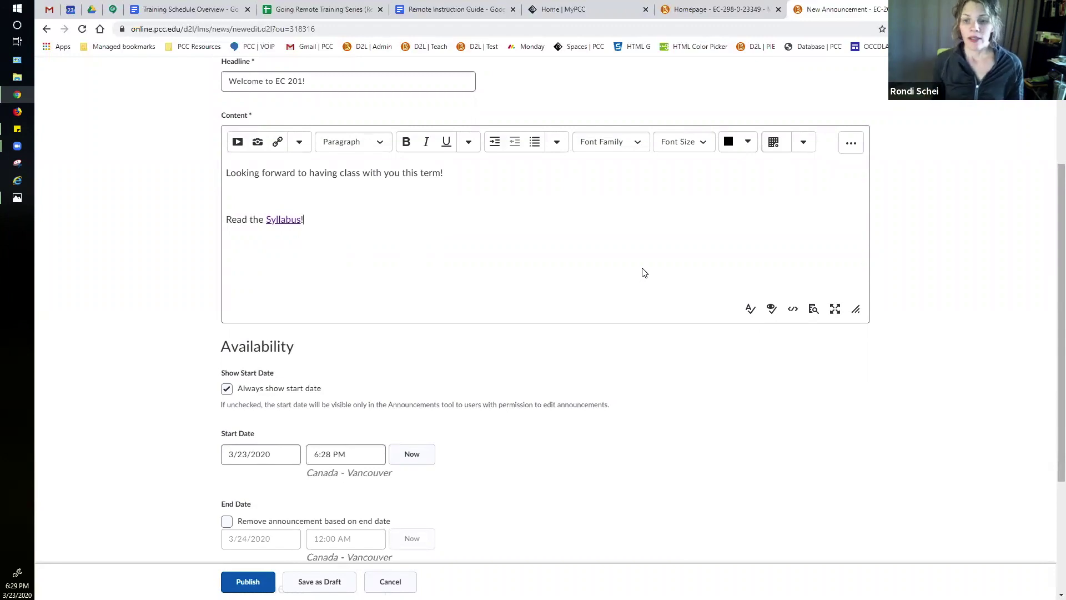
Step: Set the announcement's start date to March 24, 2020 and its start time to 6:00 AM
{"action": "left_click", "coordinate": [297, 457]}
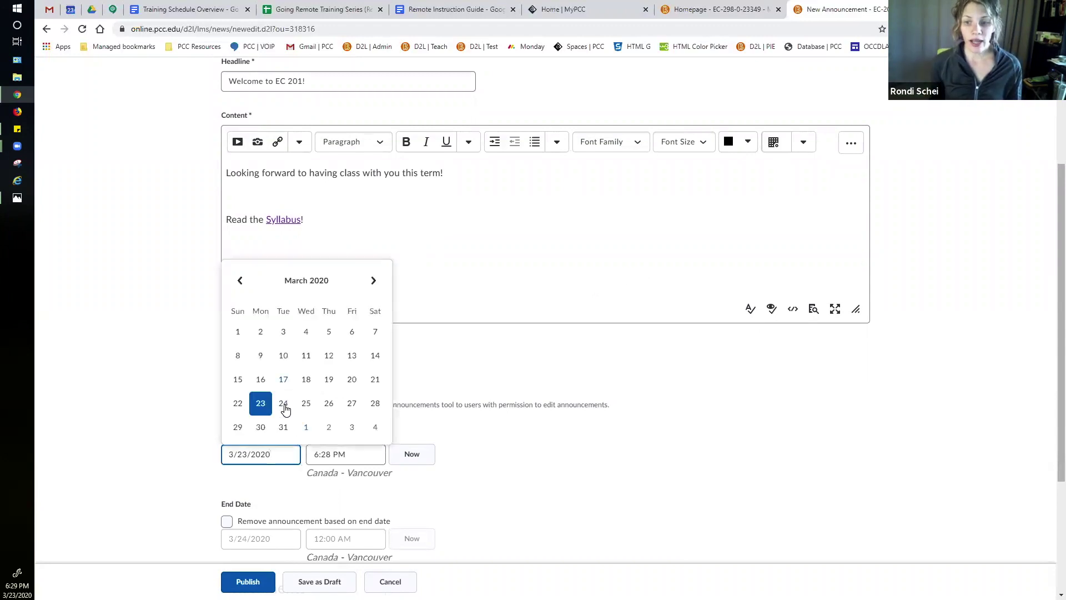
{"action": "left_click", "coordinate": [284, 406]}
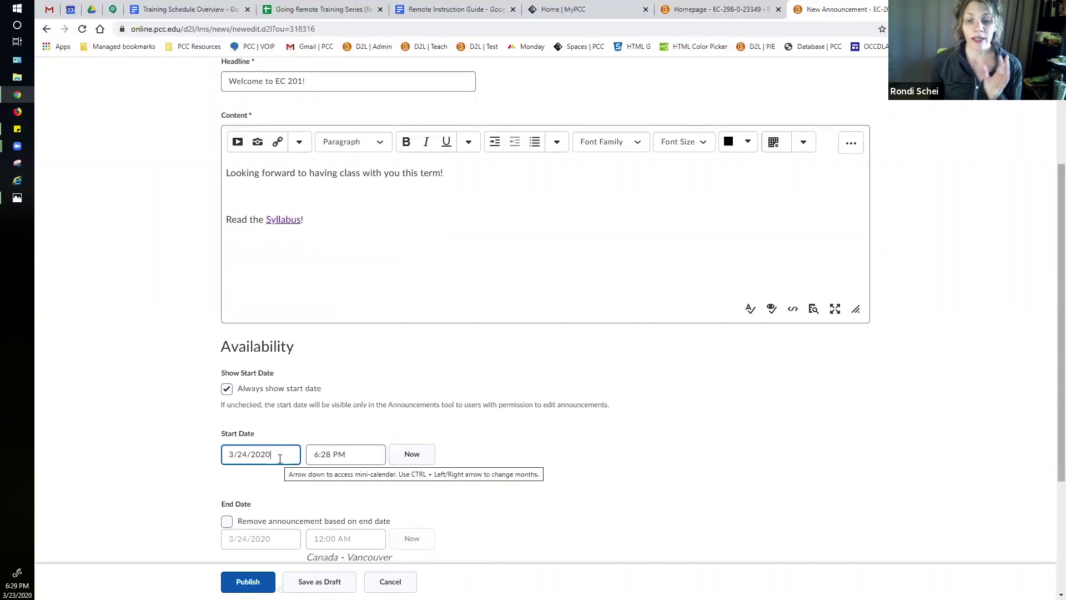
{"action": "left_click", "coordinate": [344, 455]}
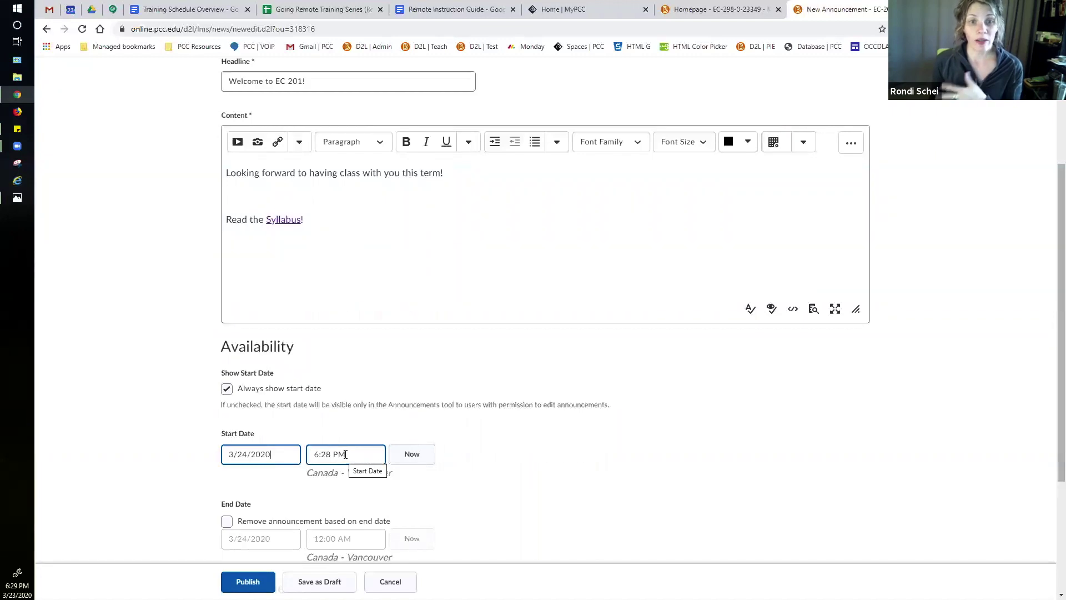
{"action": "left_click", "coordinate": [345, 454]}
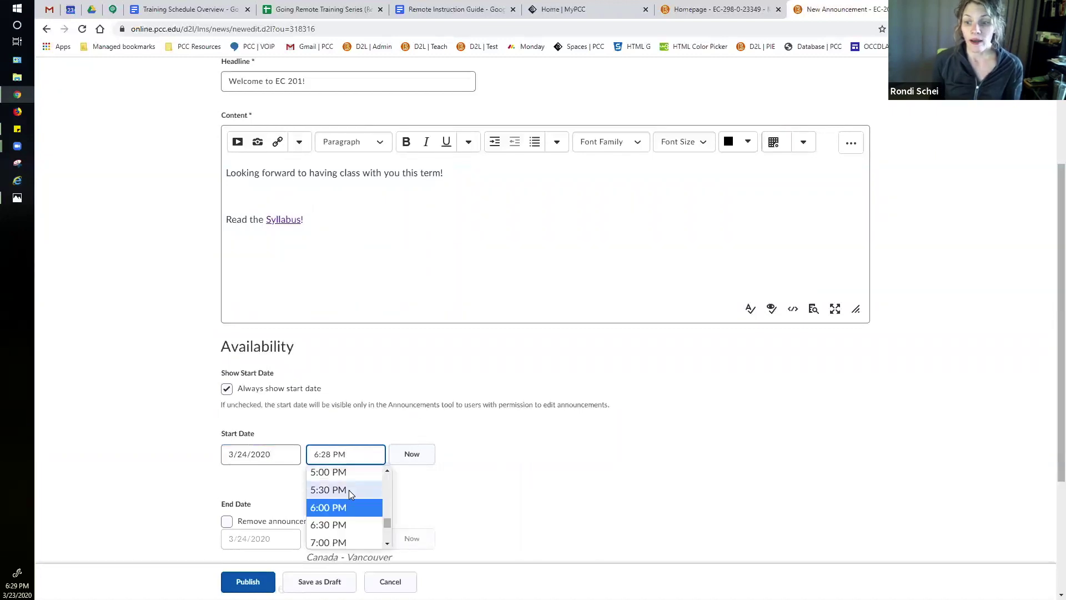
{"action": "scroll", "coordinate": [371, 500], "scroll_direction": "down", "scroll_amount": 2}
{"action": "scroll", "coordinate": [370, 489], "scroll_direction": "up", "scroll_amount": 10}
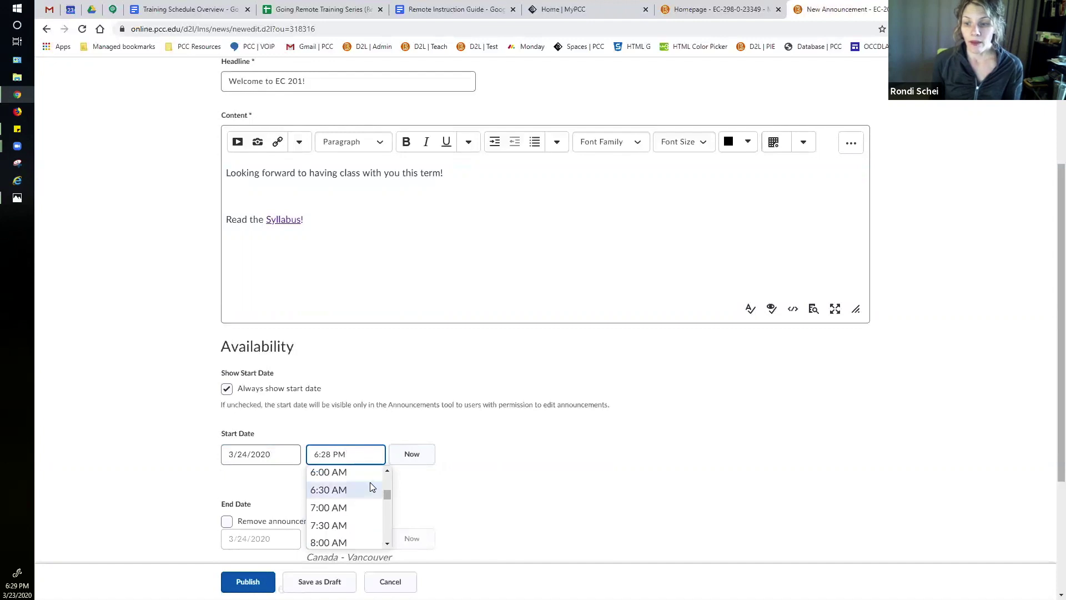
{"action": "left_click", "coordinate": [371, 473]}
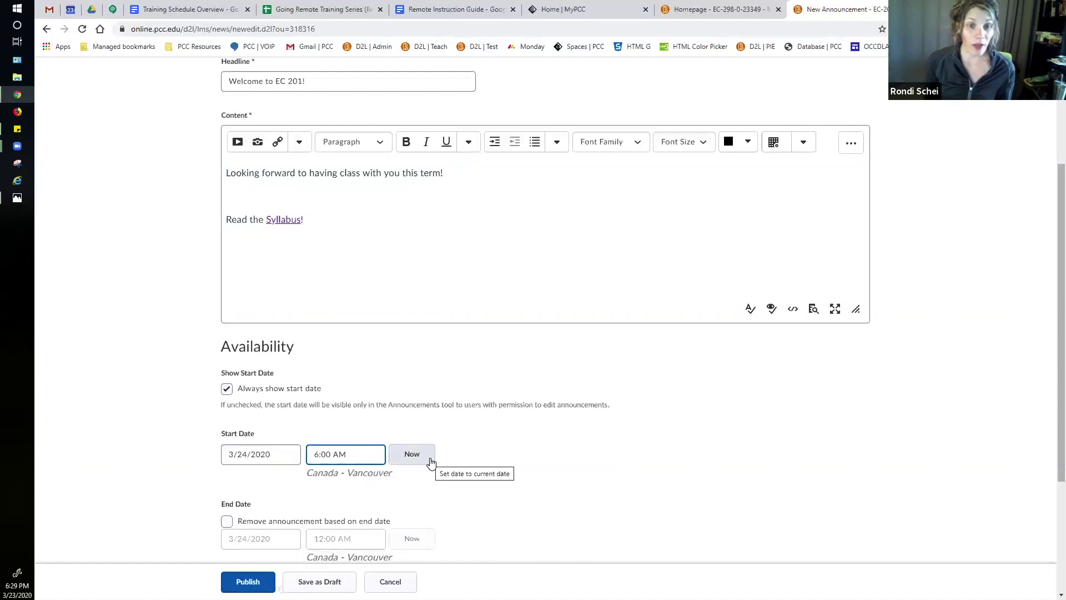
{"action": "scroll", "coordinate": [545, 436], "scroll_direction": "down", "scroll_amount": 2}
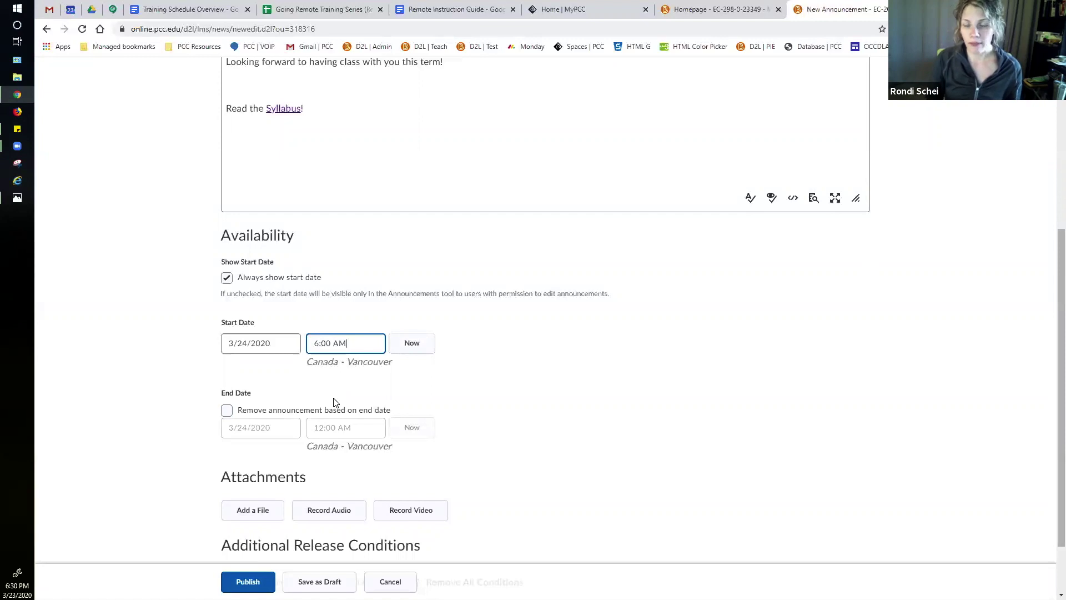
Step: Reset the Welcome to EC 201! start date and time to now, then publish the announcement
{"action": "scroll", "coordinate": [569, 398], "scroll_direction": "down", "scroll_amount": 1}
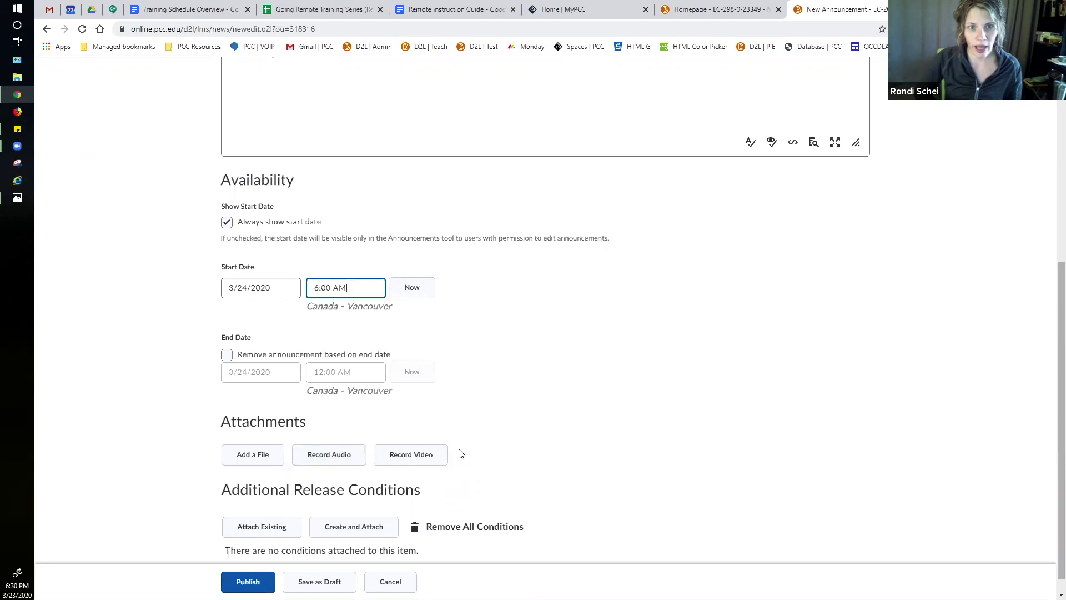
{"action": "scroll", "coordinate": [604, 453], "scroll_direction": "down", "scroll_amount": 1}
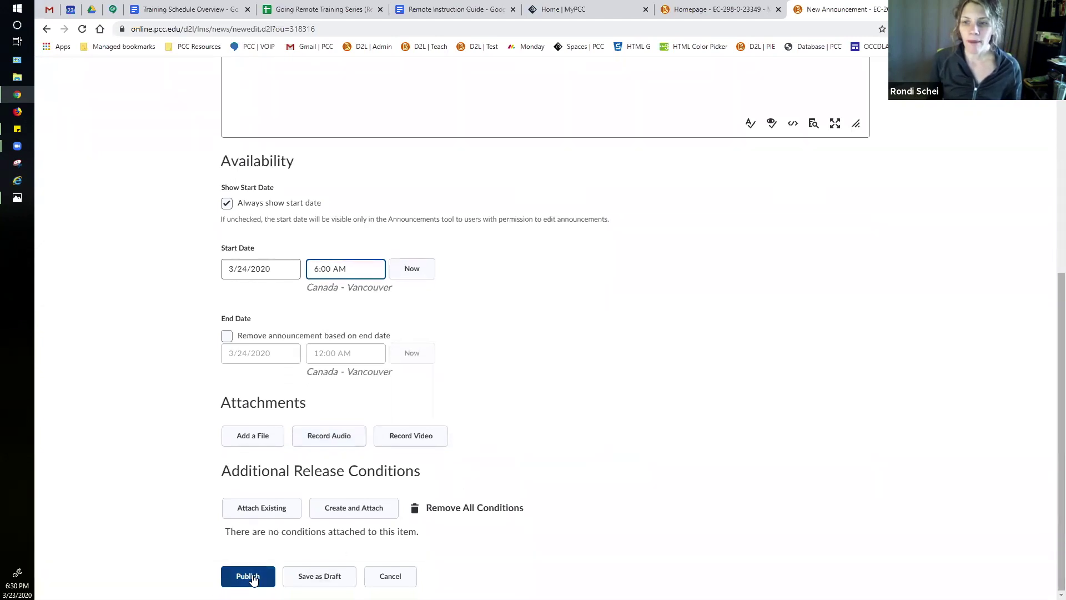
{"action": "left_click", "coordinate": [424, 274]}
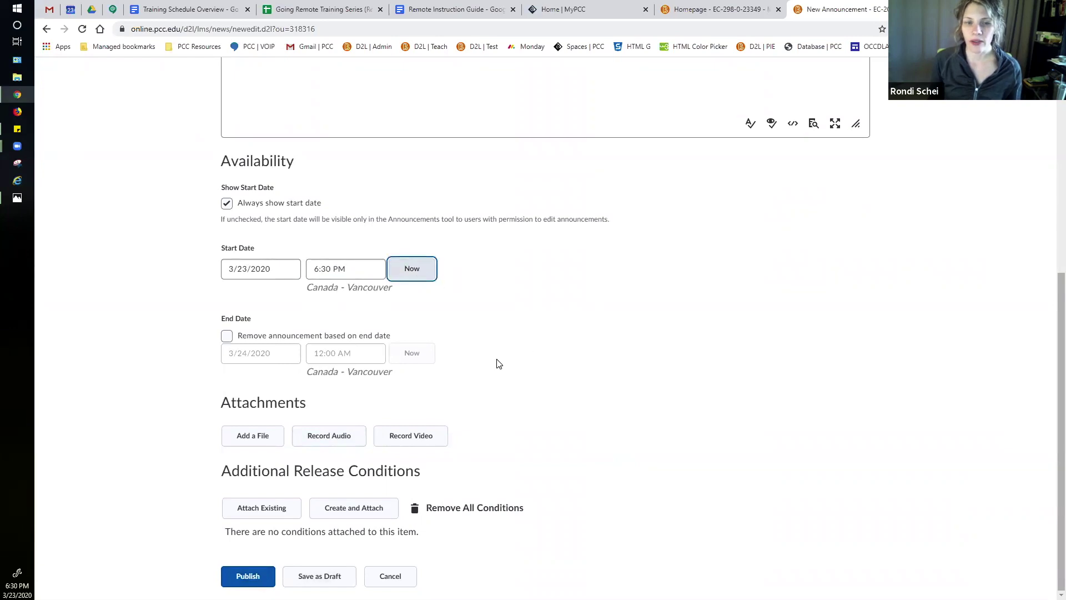
{"action": "left_click", "coordinate": [255, 575]}
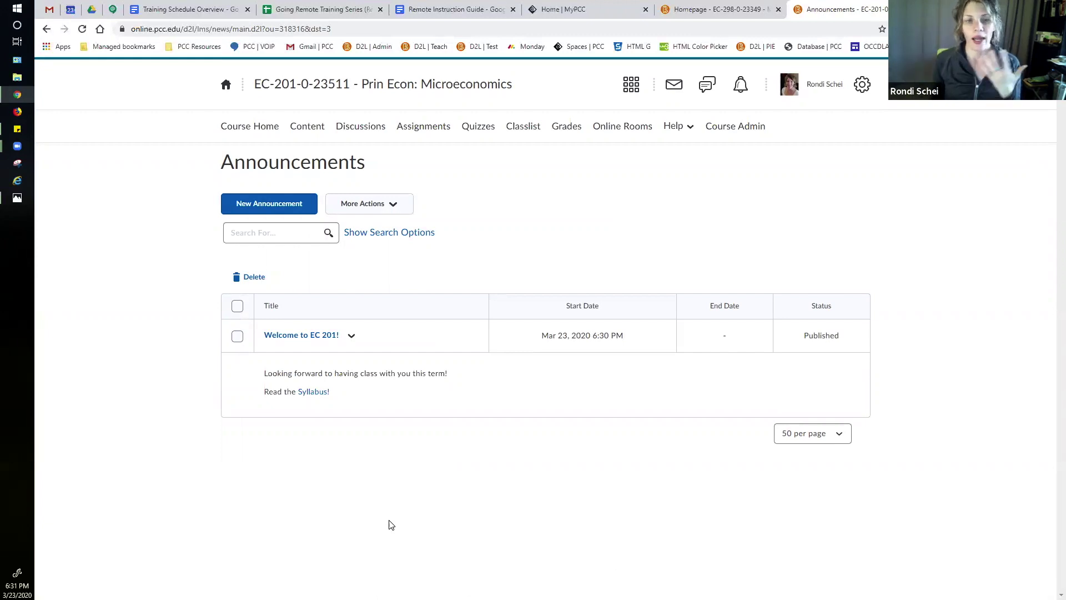
Step: Go back to the EC 201 Course Home page
{"action": "left_click", "coordinate": [261, 128]}
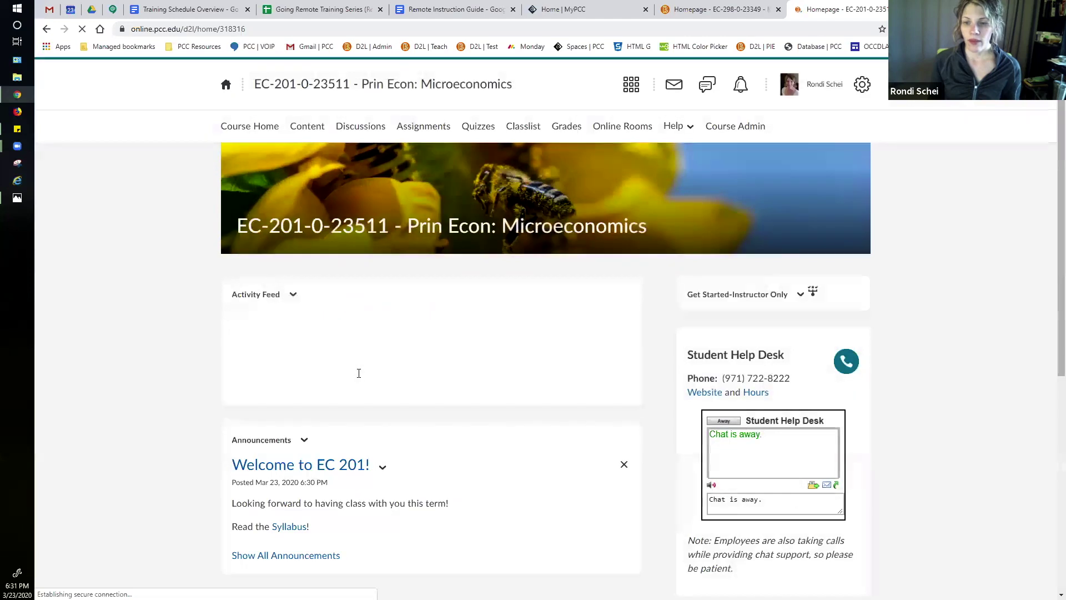
{"action": "scroll", "coordinate": [333, 487], "scroll_direction": "down", "scroll_amount": 1}
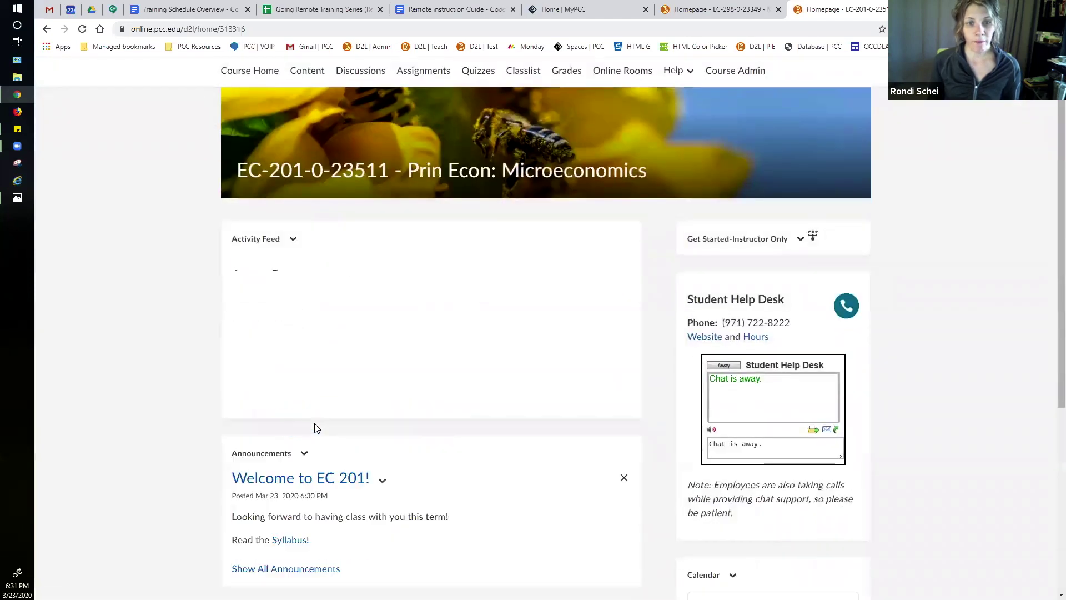
{"action": "scroll", "coordinate": [314, 428], "scroll_direction": "down", "scroll_amount": 5}
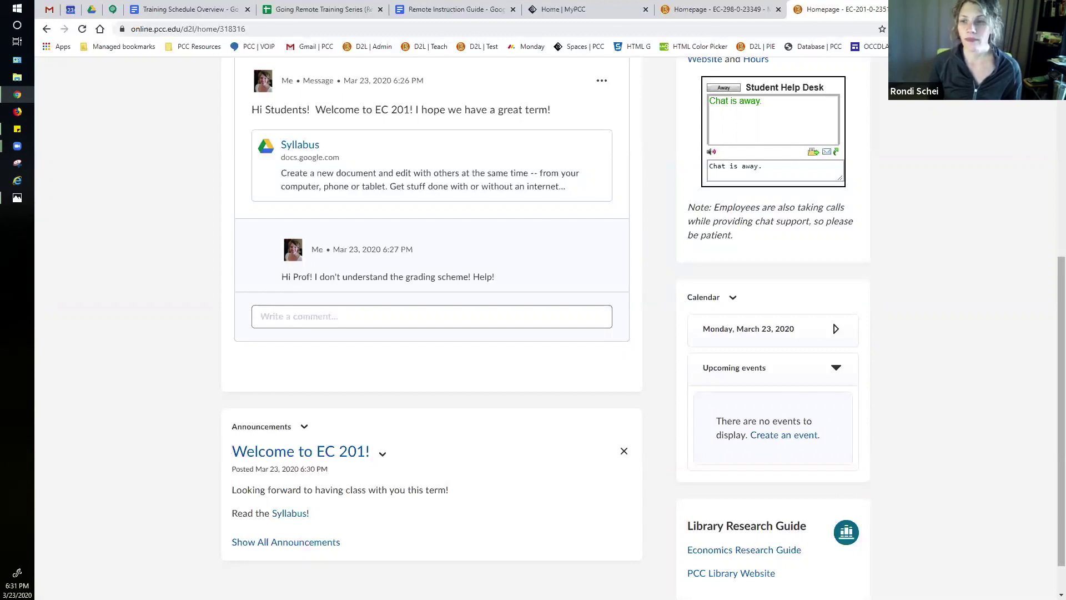
{"action": "scroll", "coordinate": [673, 289], "scroll_direction": "down", "scroll_amount": 1}
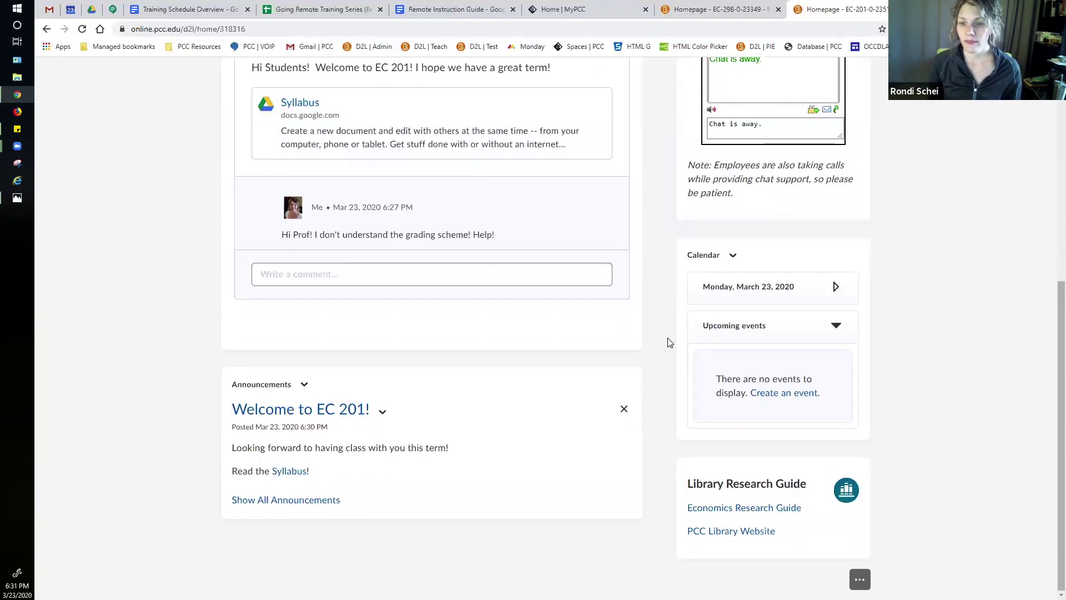
{"action": "scroll", "coordinate": [667, 337], "scroll_direction": "up", "scroll_amount": 7}
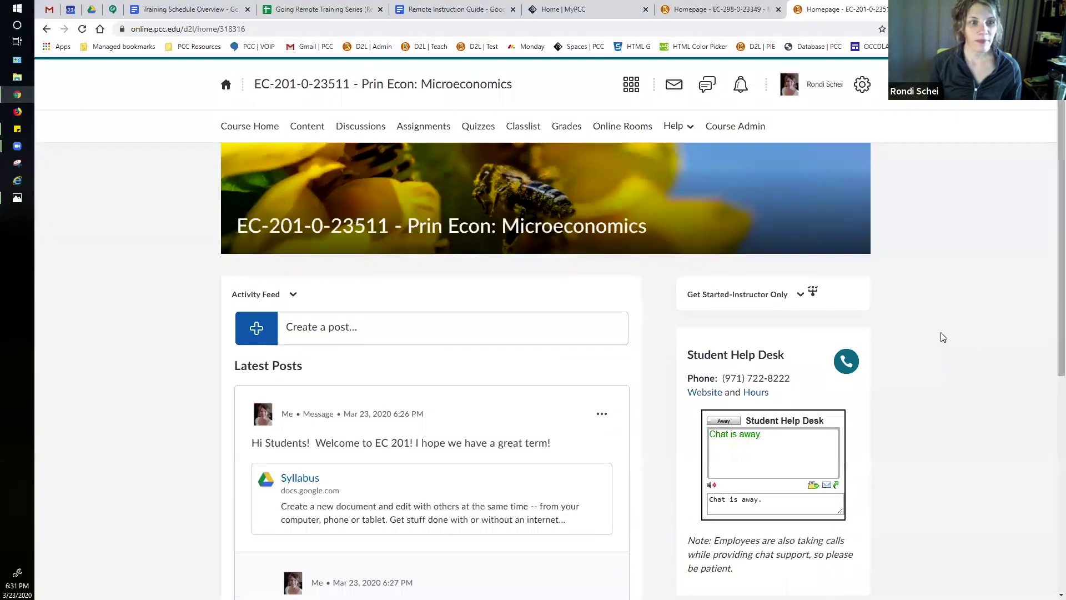
{"action": "scroll", "coordinate": [956, 328], "scroll_direction": "down", "scroll_amount": 6}
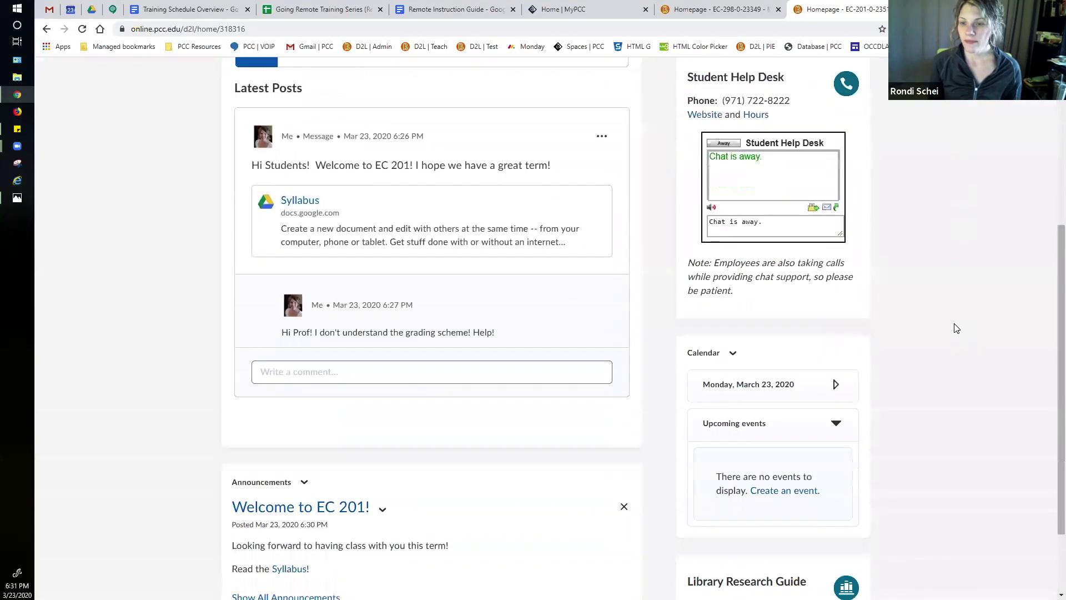
{"action": "scroll", "coordinate": [971, 347], "scroll_direction": "up", "scroll_amount": 2}
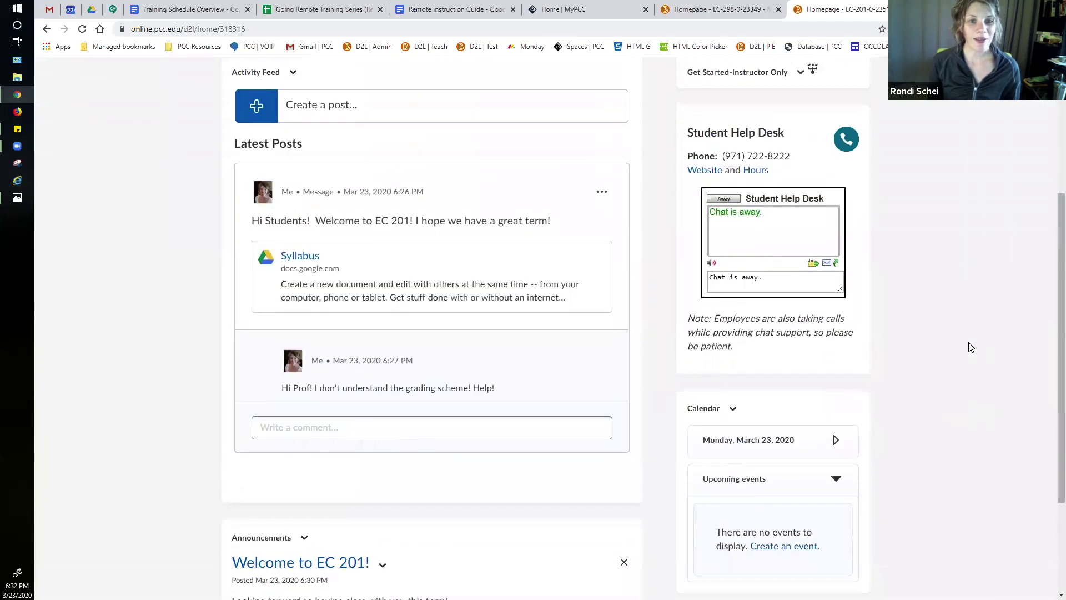
{"action": "scroll", "coordinate": [970, 347], "scroll_direction": "up", "scroll_amount": 4}
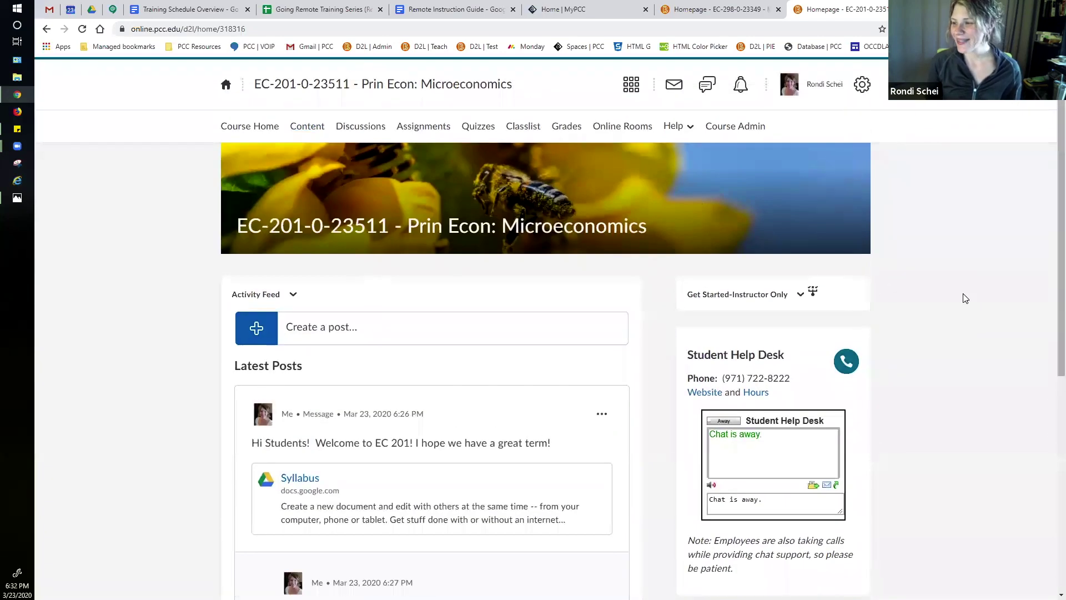
{"action": "scroll", "coordinate": [965, 298], "scroll_direction": "down", "scroll_amount": 5}
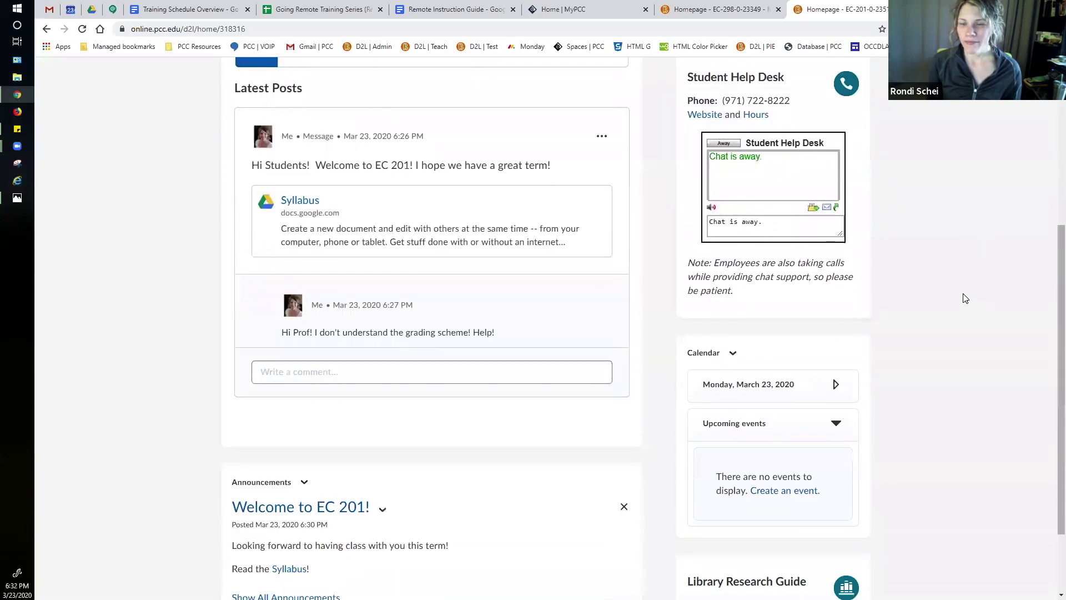
{"action": "scroll", "coordinate": [965, 299], "scroll_direction": "up", "scroll_amount": 5}
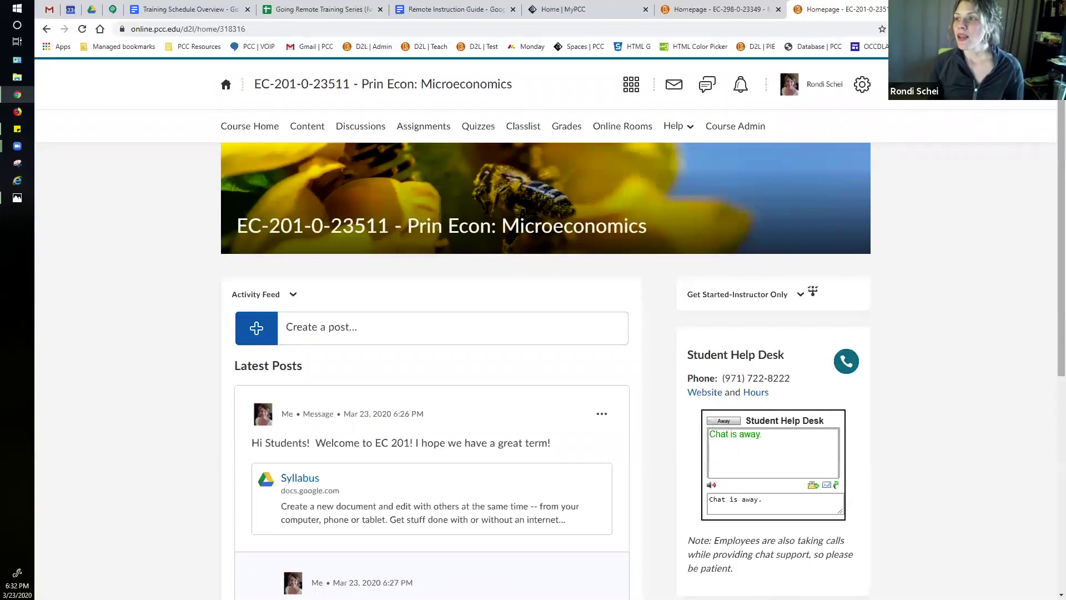
Step: Go to Notifications from the user profile menu in the top bar
{"action": "left_click", "coordinate": [822, 89]}
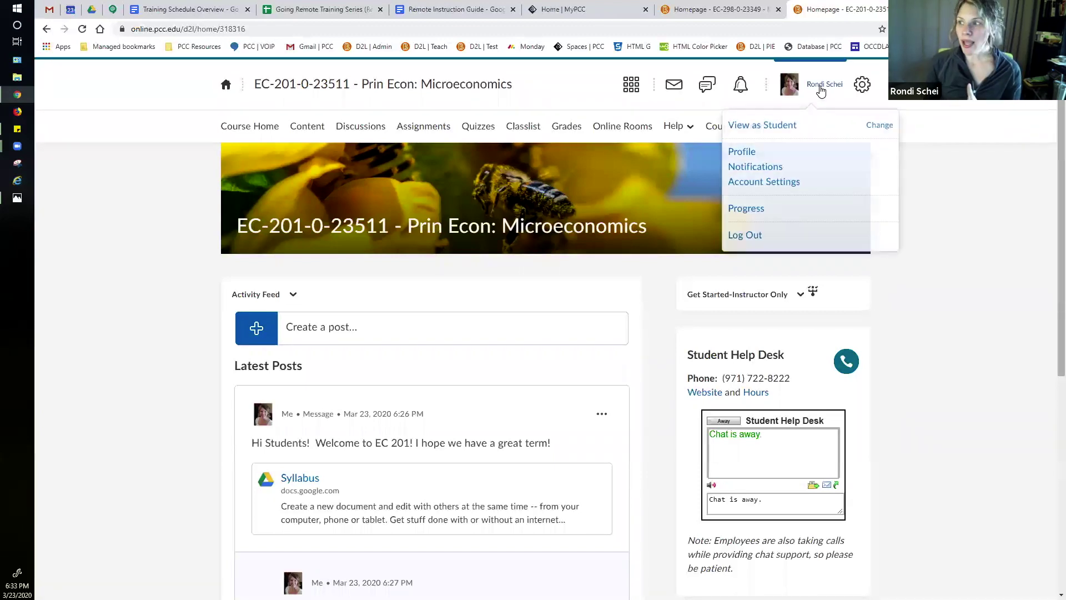
{"action": "left_click", "coordinate": [759, 170]}
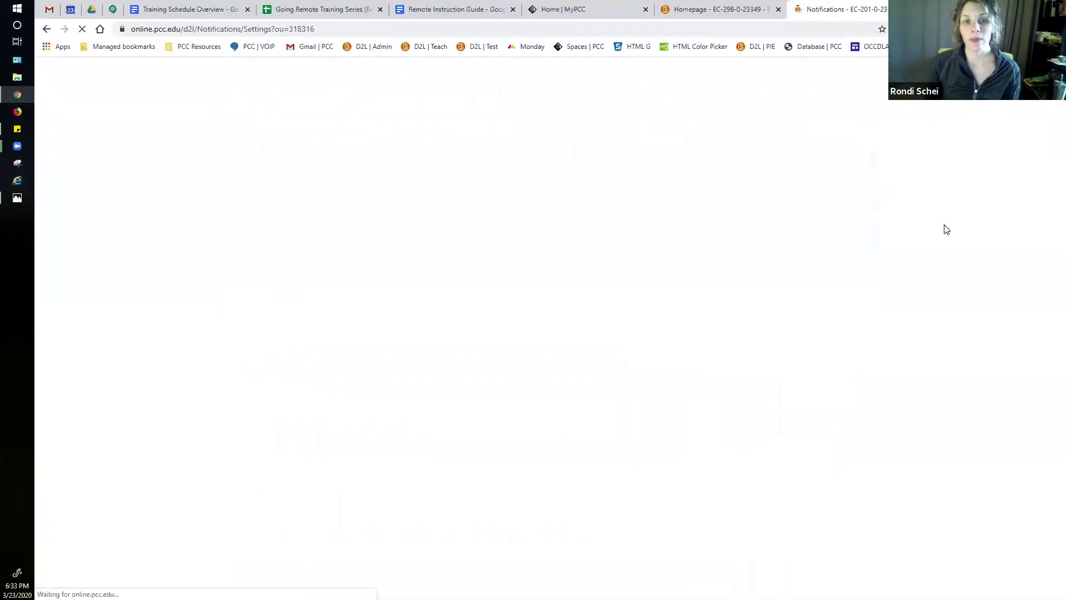
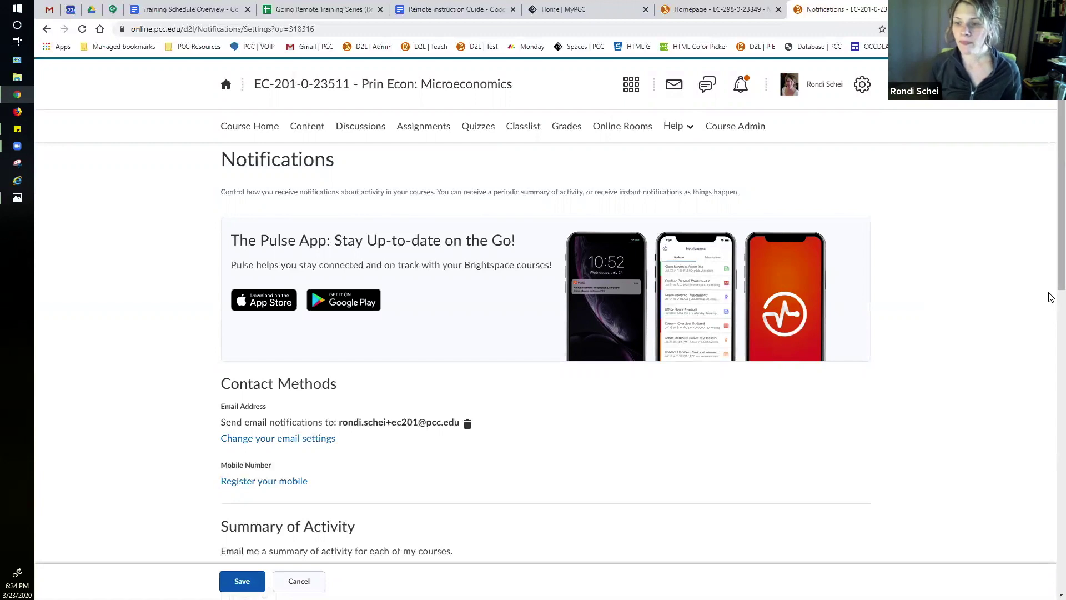
Step: Scroll through the notification settings, return to Course Home, then open the EC-201 Classlist
{"action": "scroll", "coordinate": [699, 355], "scroll_direction": "down", "scroll_amount": 1}
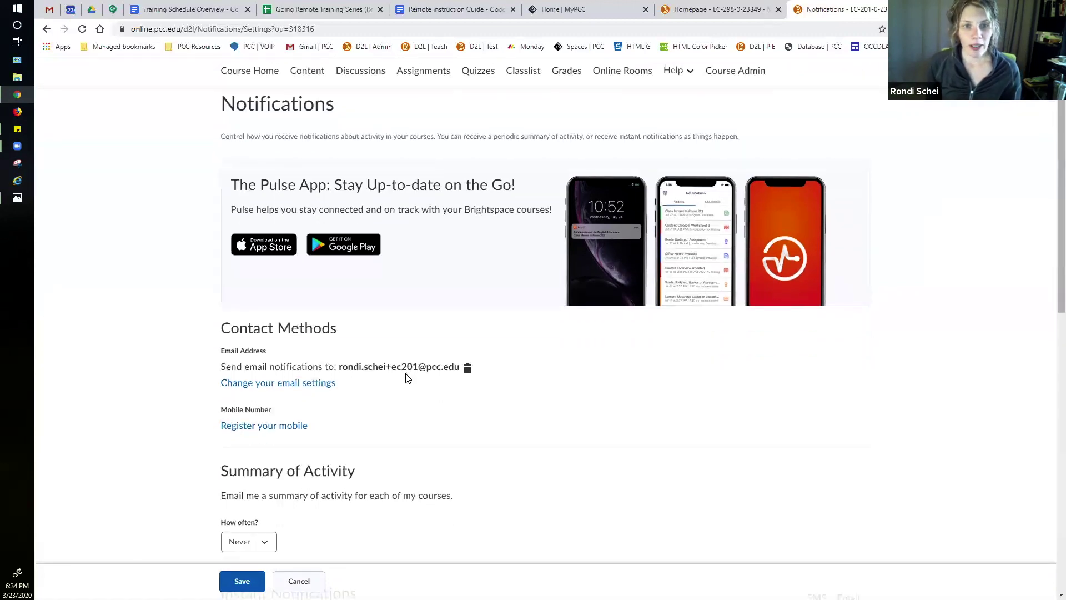
{"action": "scroll", "coordinate": [428, 383], "scroll_direction": "down", "scroll_amount": 1}
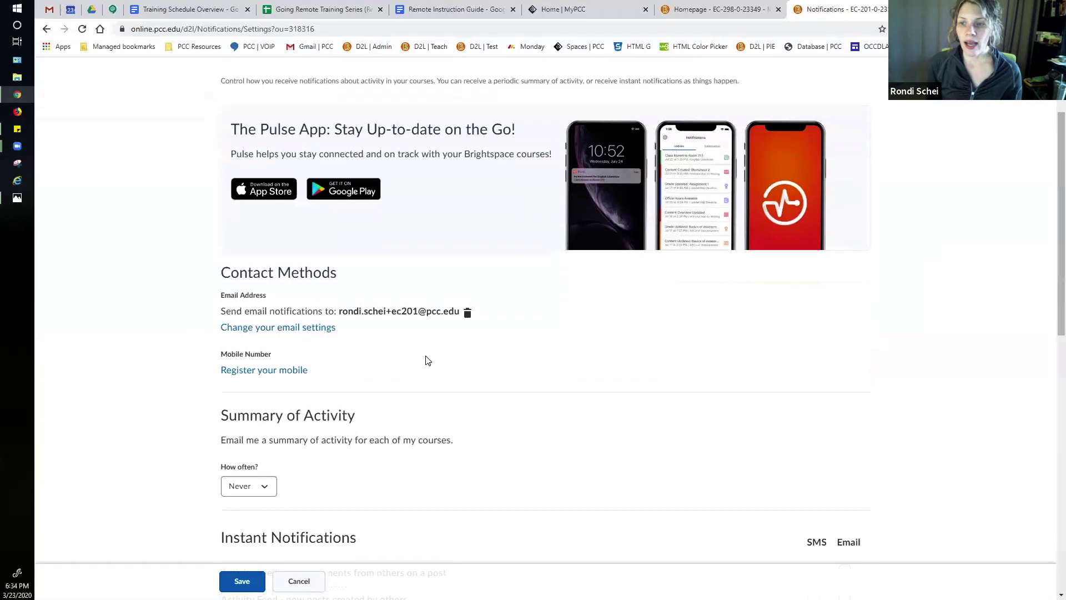
{"action": "scroll", "coordinate": [426, 359], "scroll_direction": "down", "scroll_amount": 1}
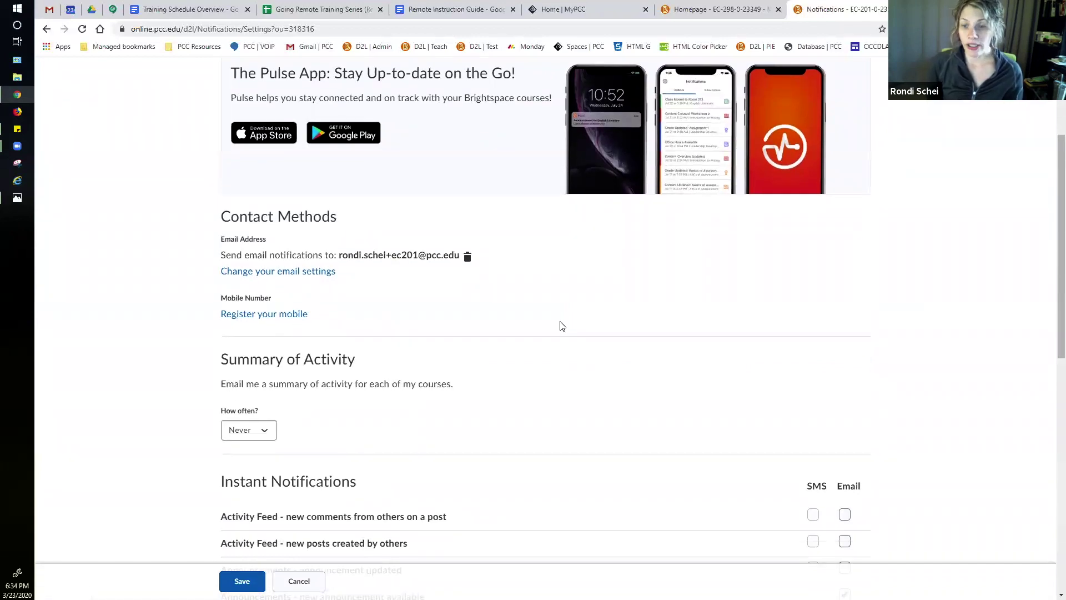
{"action": "scroll", "coordinate": [559, 326], "scroll_direction": "down", "scroll_amount": 4}
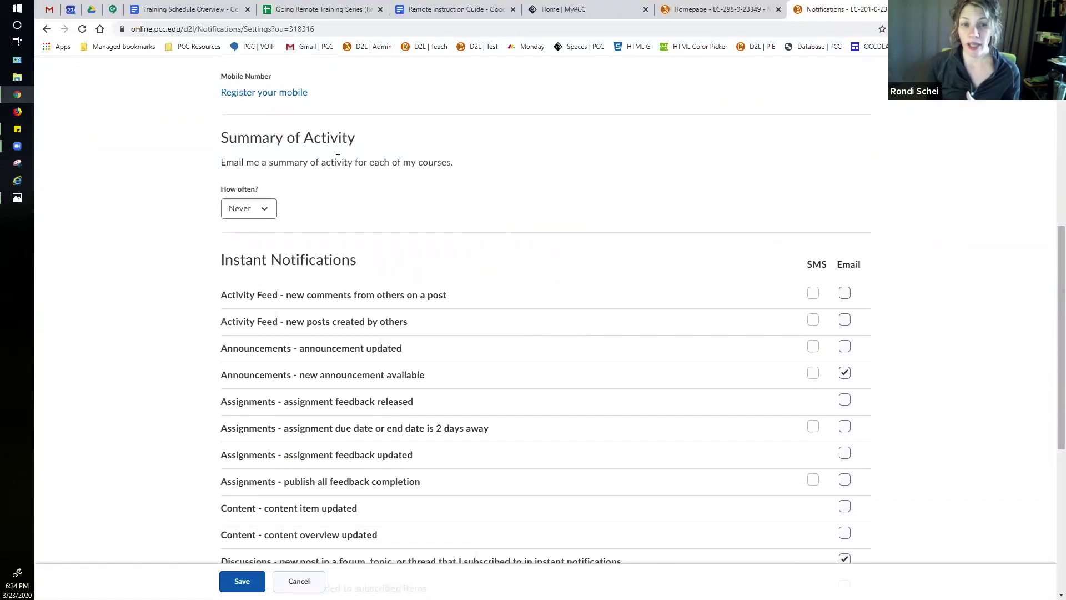
{"action": "scroll", "coordinate": [422, 208], "scroll_direction": "down", "scroll_amount": 1}
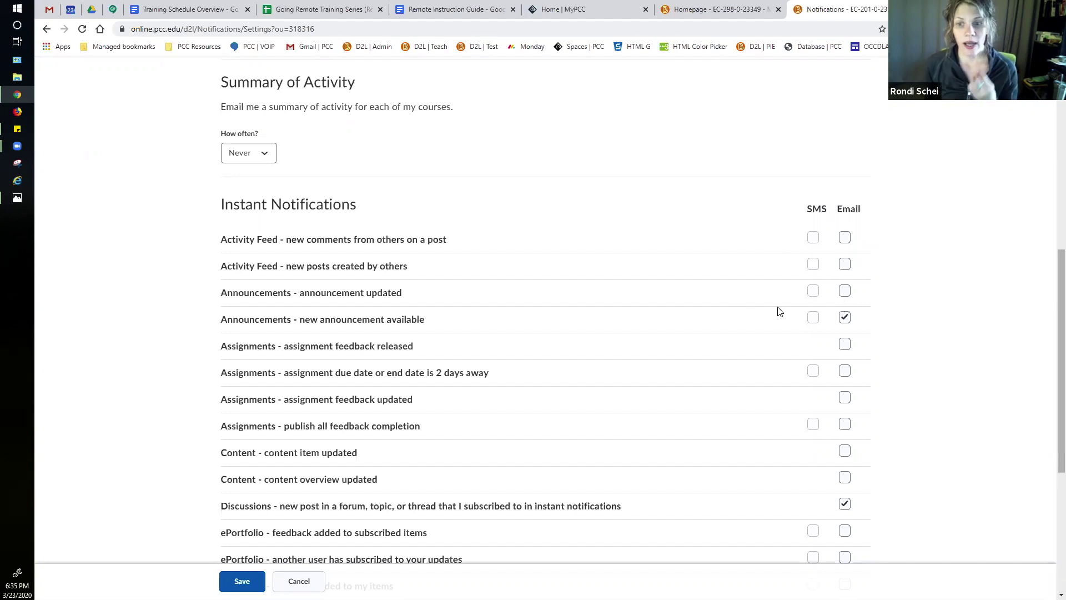
{"action": "scroll", "coordinate": [774, 350], "scroll_direction": "down", "scroll_amount": 1}
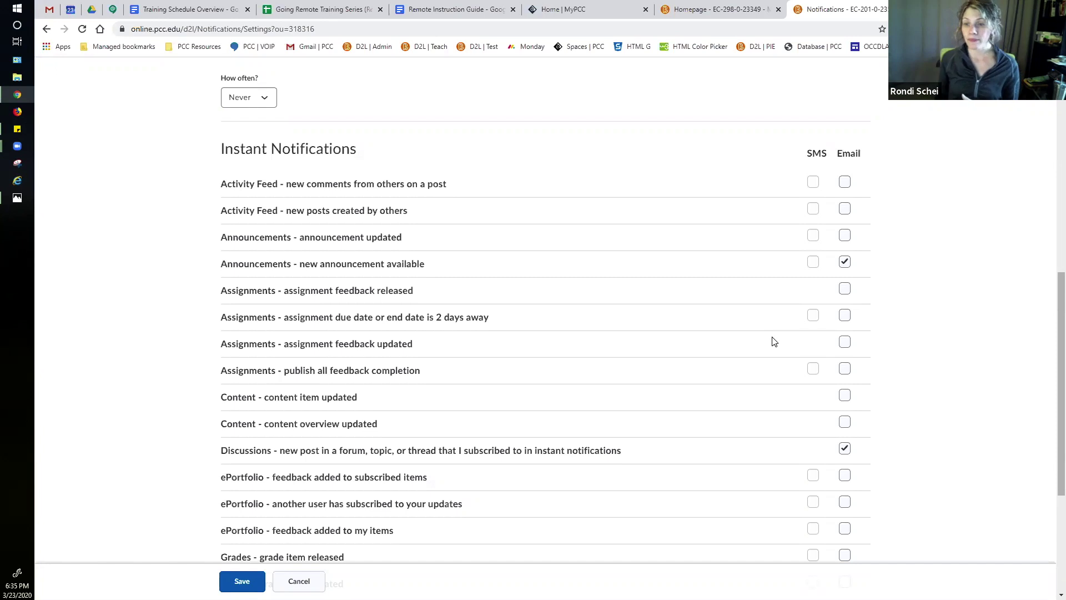
{"action": "scroll", "coordinate": [774, 341], "scroll_direction": "up", "scroll_amount": 9}
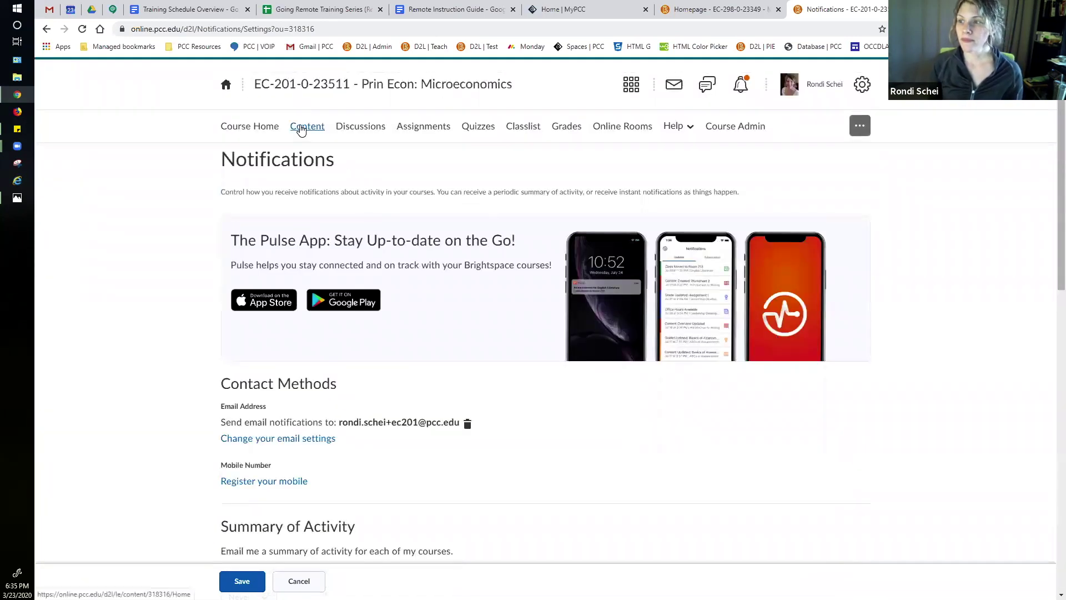
{"action": "left_click", "coordinate": [264, 130]}
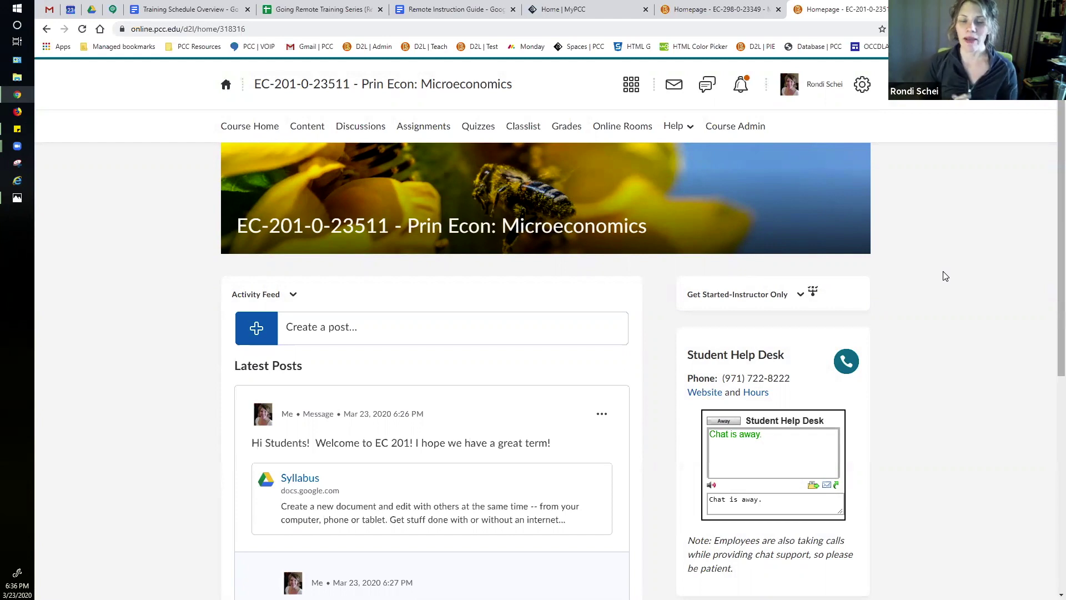
{"action": "left_click", "coordinate": [523, 126]}
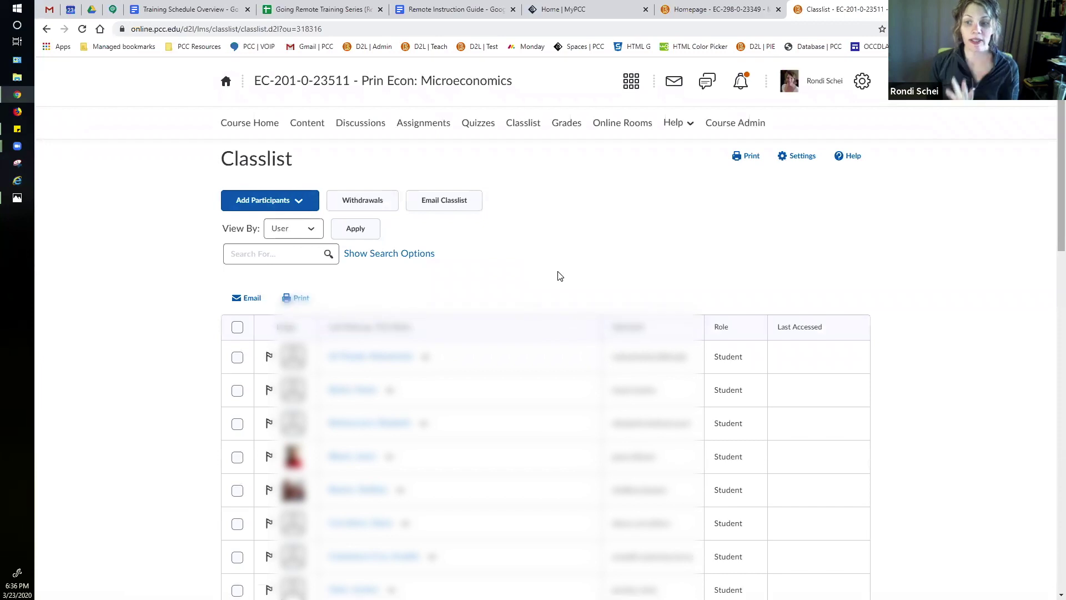
Step: Tick three adjacent student rows in the Classlist, then untick all three
{"action": "scroll", "coordinate": [557, 276], "scroll_direction": "down", "scroll_amount": 7}
{"action": "scroll", "coordinate": [558, 279], "scroll_direction": "down", "scroll_amount": 2}
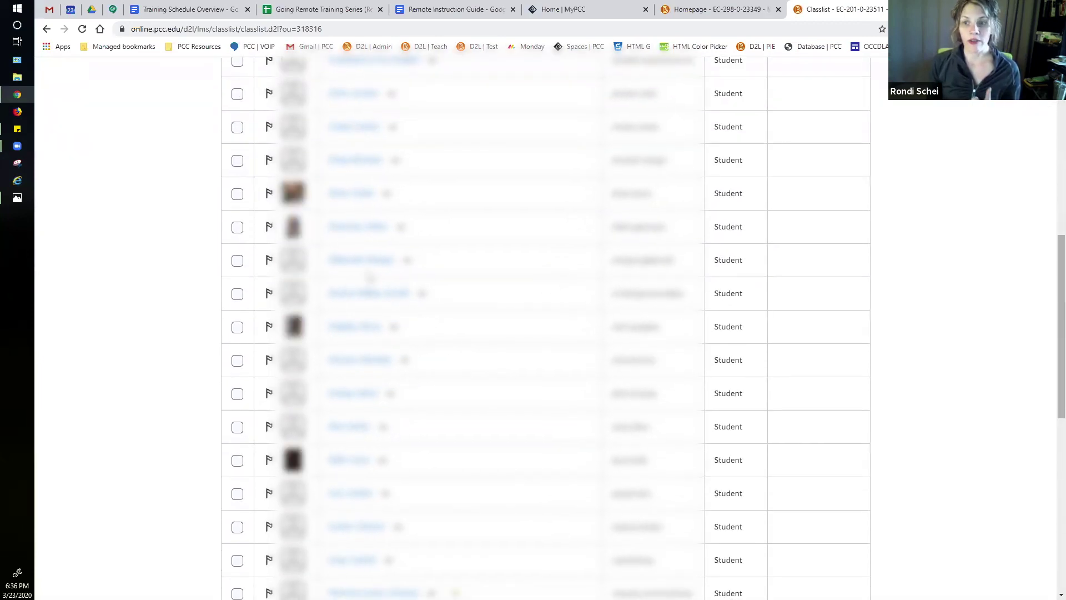
{"action": "left_click", "coordinate": [237, 194]}
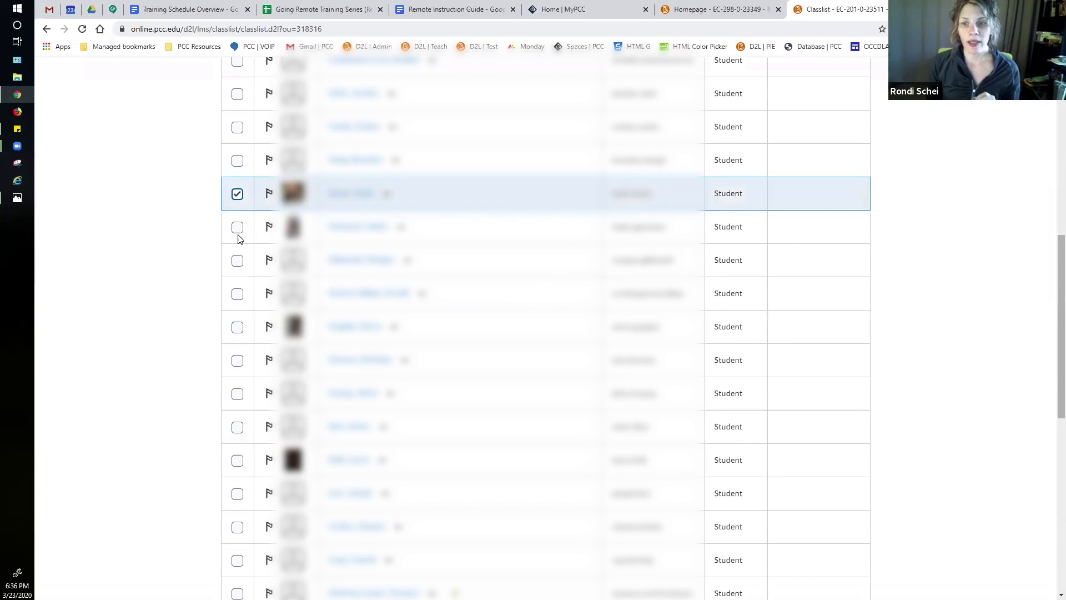
{"action": "left_click", "coordinate": [237, 227]}
{"action": "left_click", "coordinate": [237, 260]}
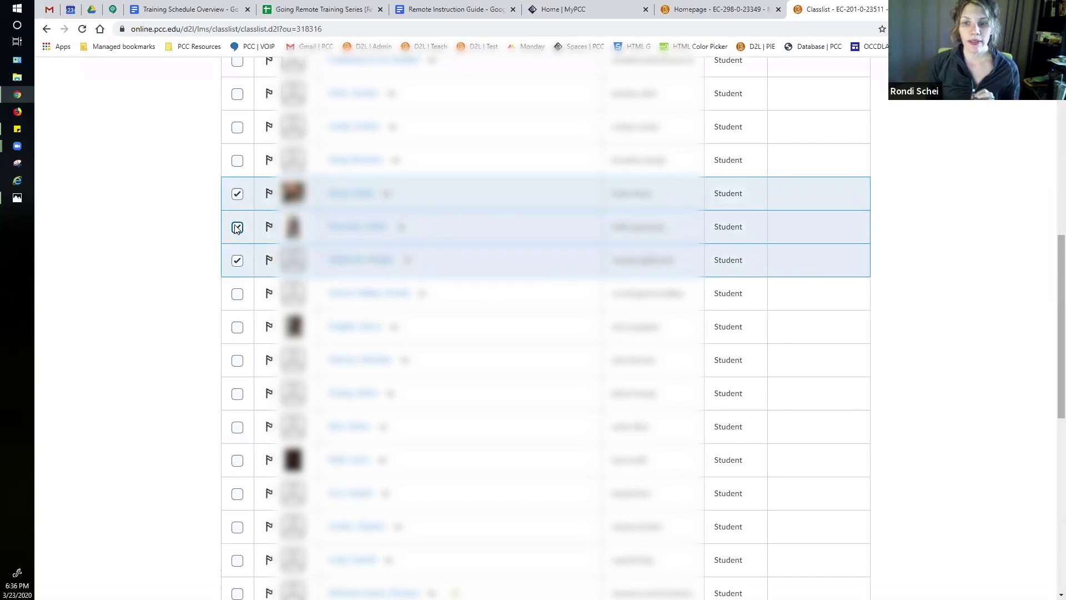
{"action": "left_click", "coordinate": [237, 227]}
{"action": "left_click", "coordinate": [237, 194]}
{"action": "left_click", "coordinate": [238, 261]}
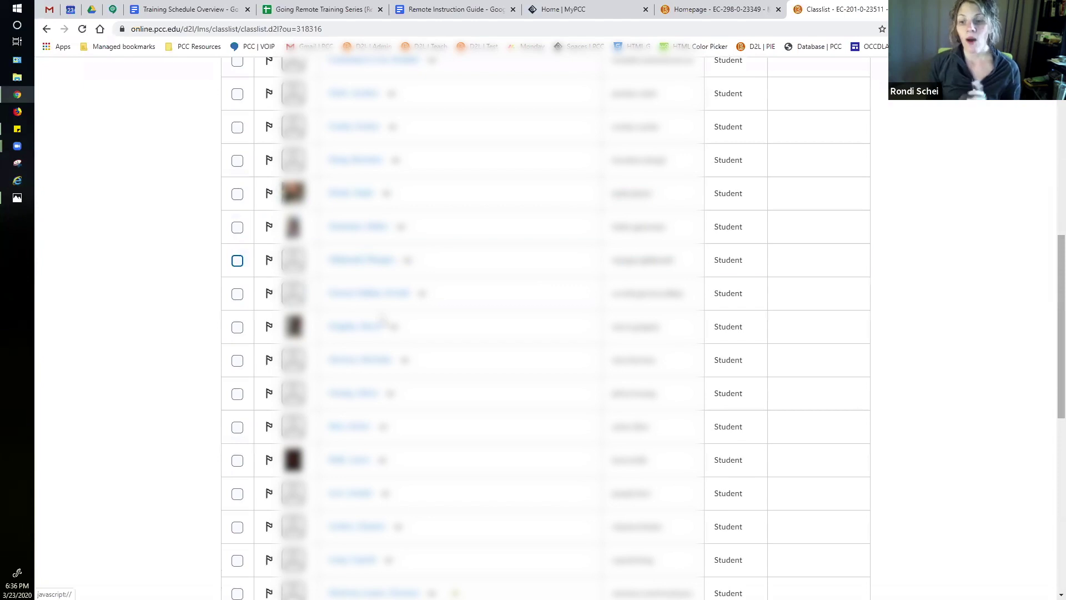
{"action": "scroll", "coordinate": [383, 321], "scroll_direction": "up", "scroll_amount": 9}
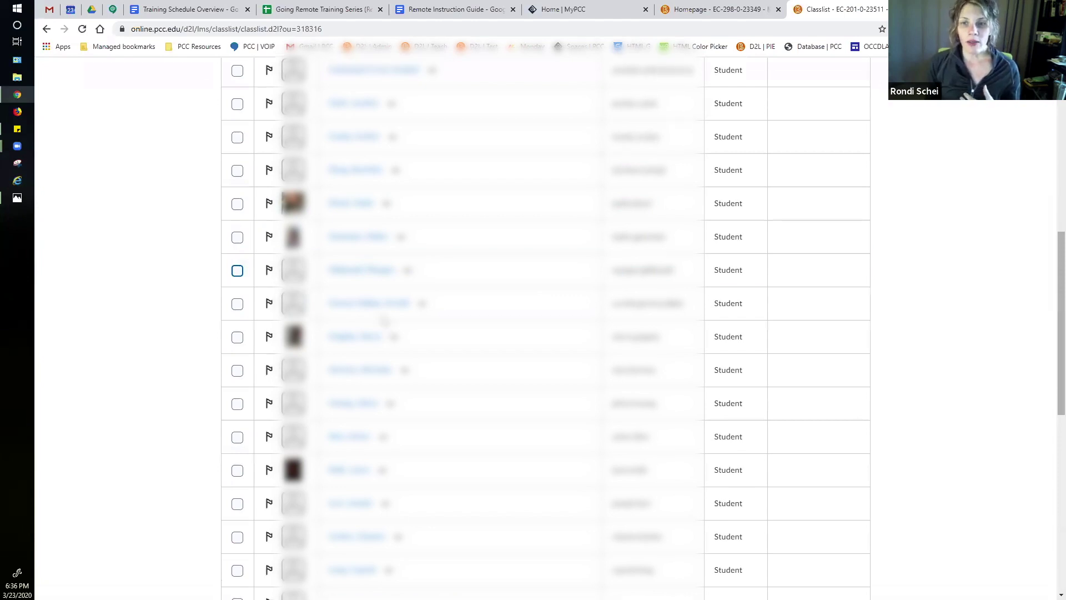
Step: Check every participant in the classlist with the select-all checkbox
{"action": "left_click", "coordinate": [238, 331]}
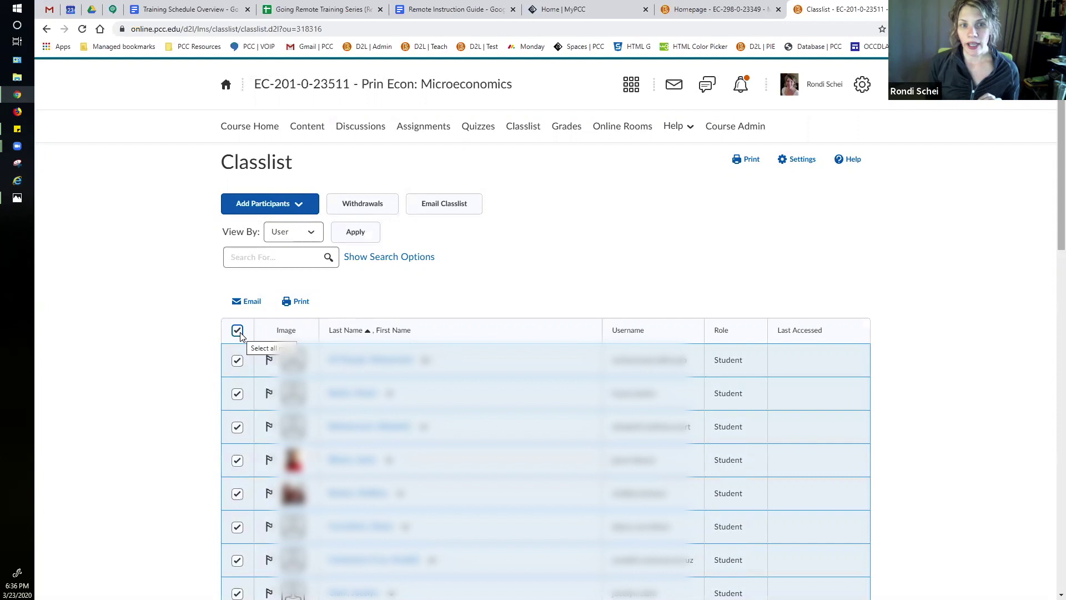
{"action": "scroll", "coordinate": [547, 305], "scroll_direction": "down", "scroll_amount": 10}
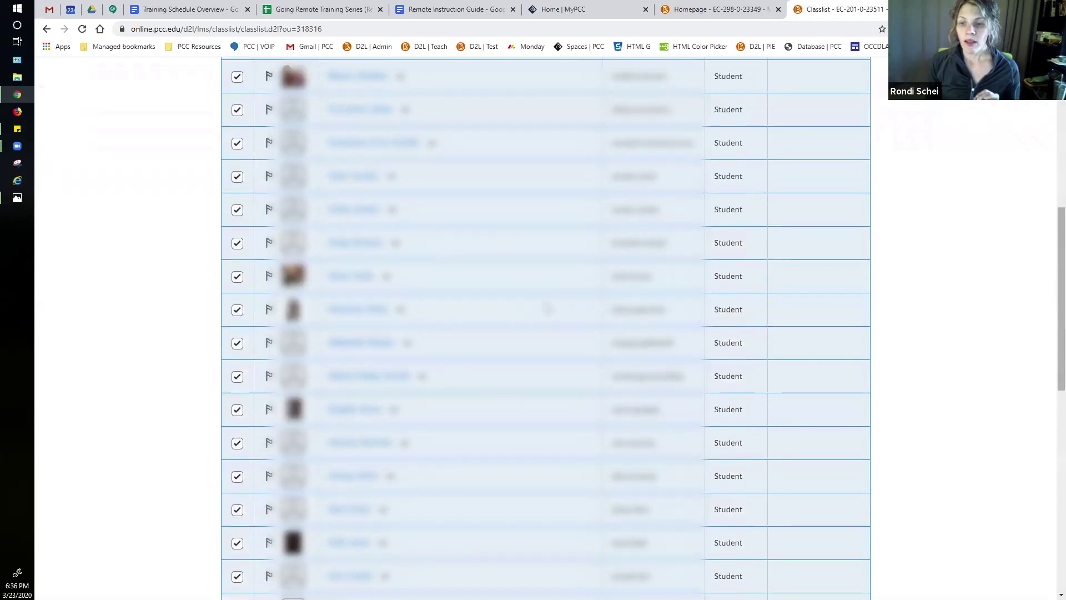
{"action": "scroll", "coordinate": [547, 307], "scroll_direction": "down", "scroll_amount": 7}
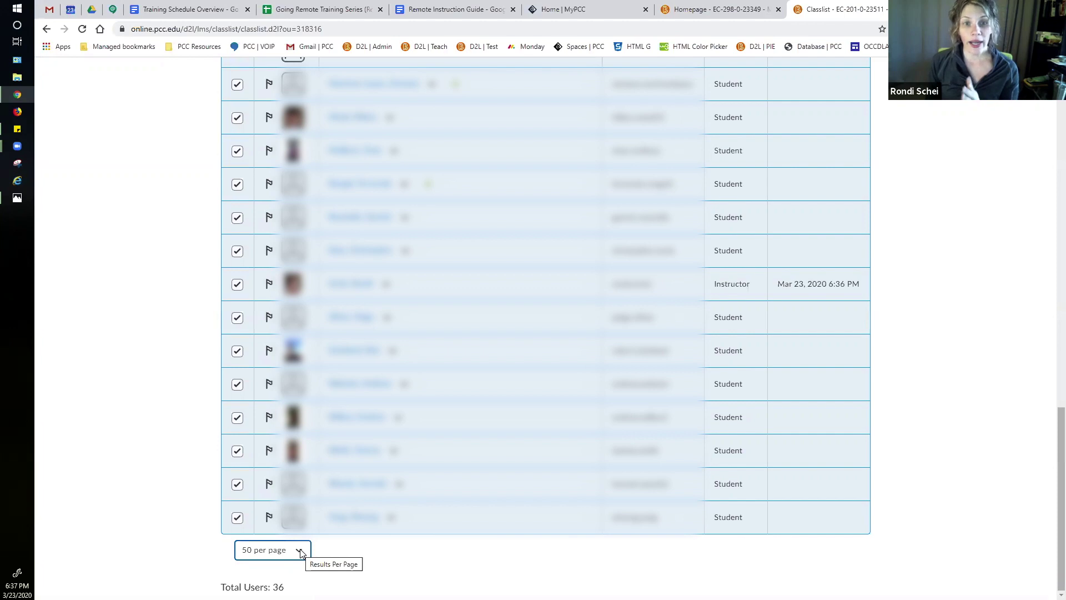
Step: Keep the classlist showing 50 users per page
{"action": "left_click", "coordinate": [301, 551]}
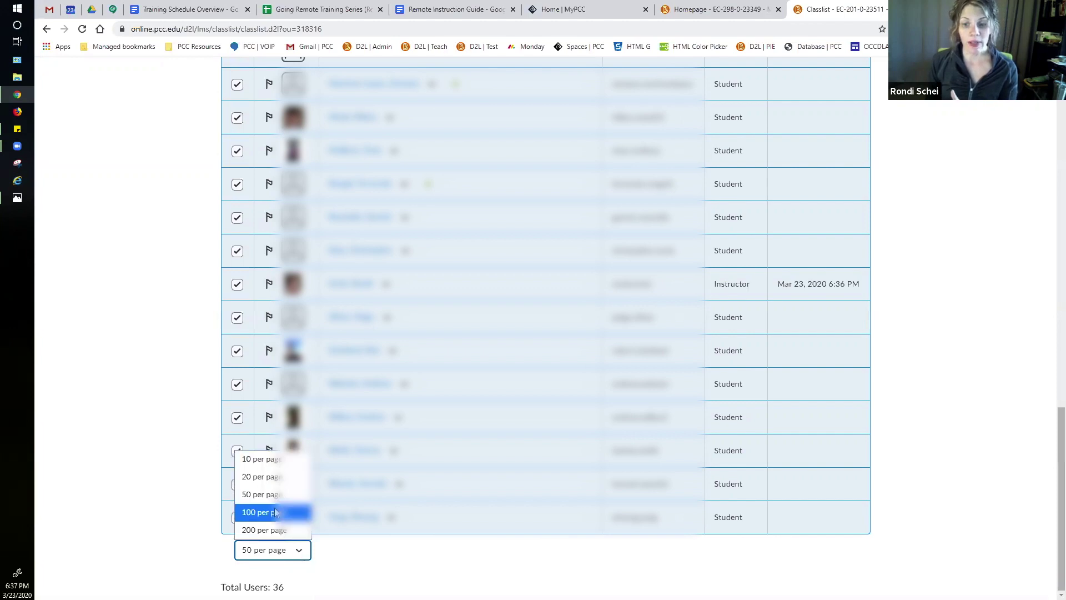
{"action": "left_click", "coordinate": [332, 564]}
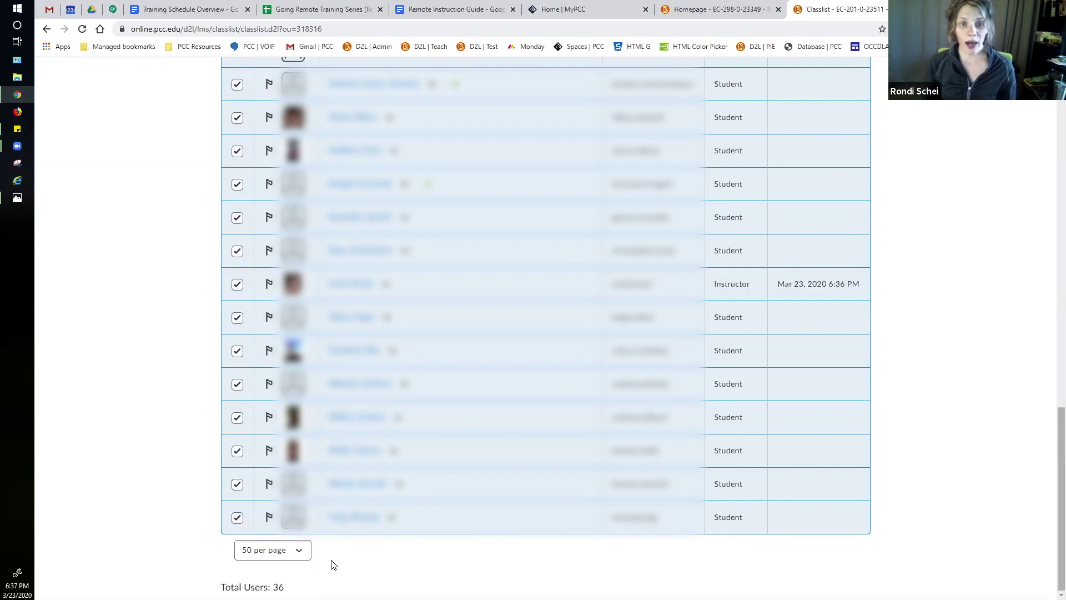
{"action": "left_click", "coordinate": [300, 551]}
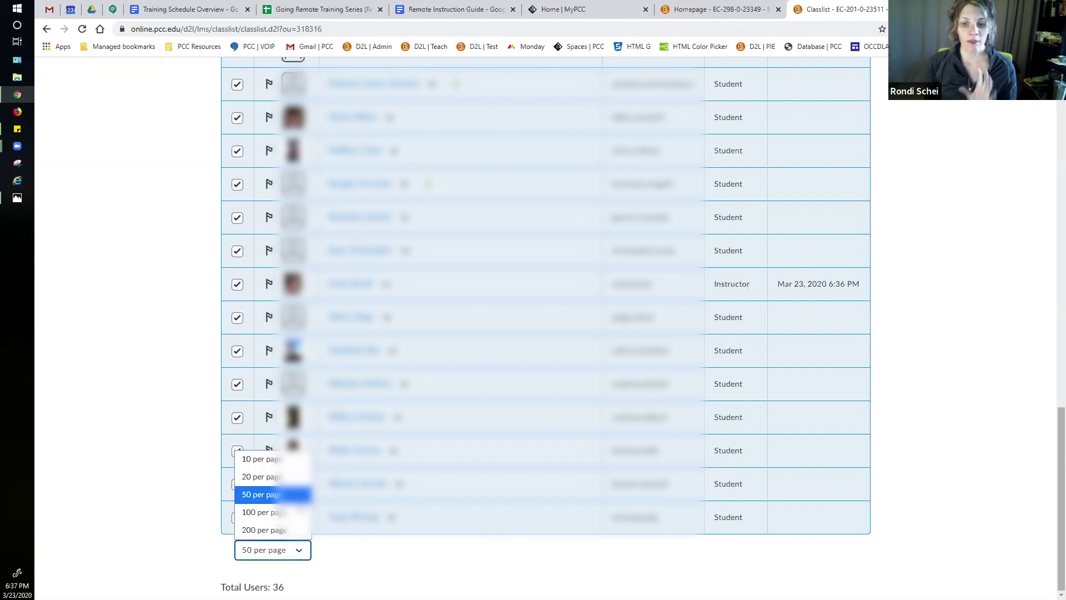
{"action": "key", "text": "Escape"}
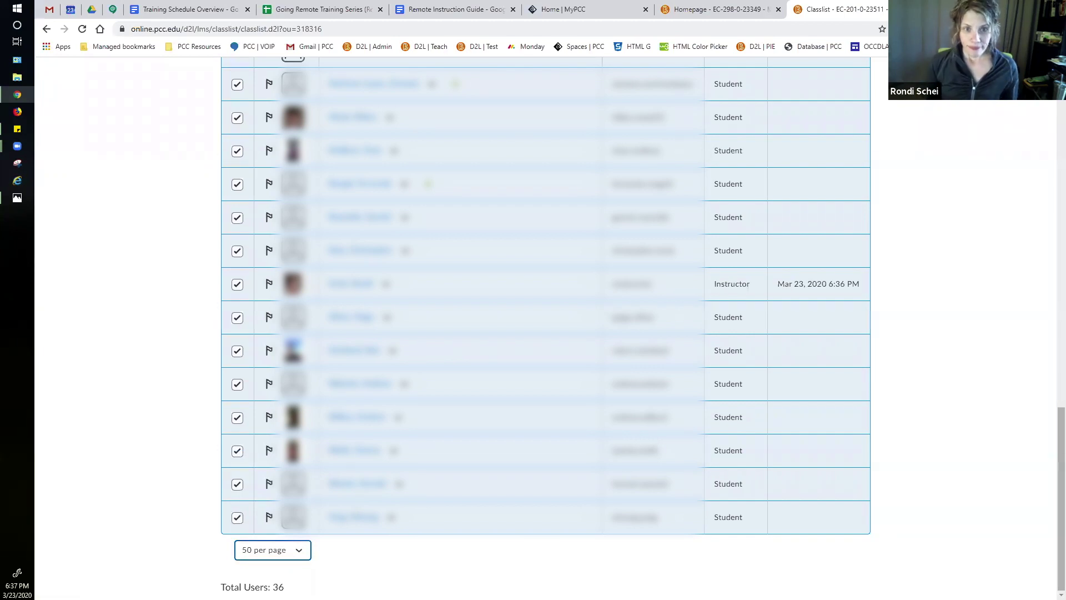
{"action": "scroll", "coordinate": [257, 476], "scroll_direction": "up", "scroll_amount": 15}
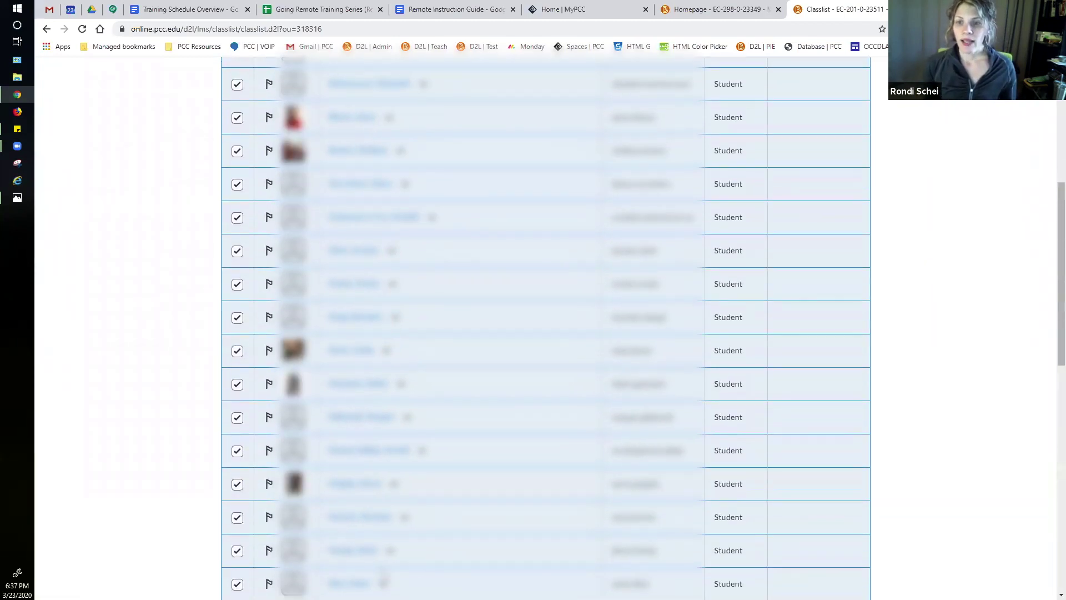
{"action": "scroll", "coordinate": [257, 476], "scroll_direction": "up", "scroll_amount": 3}
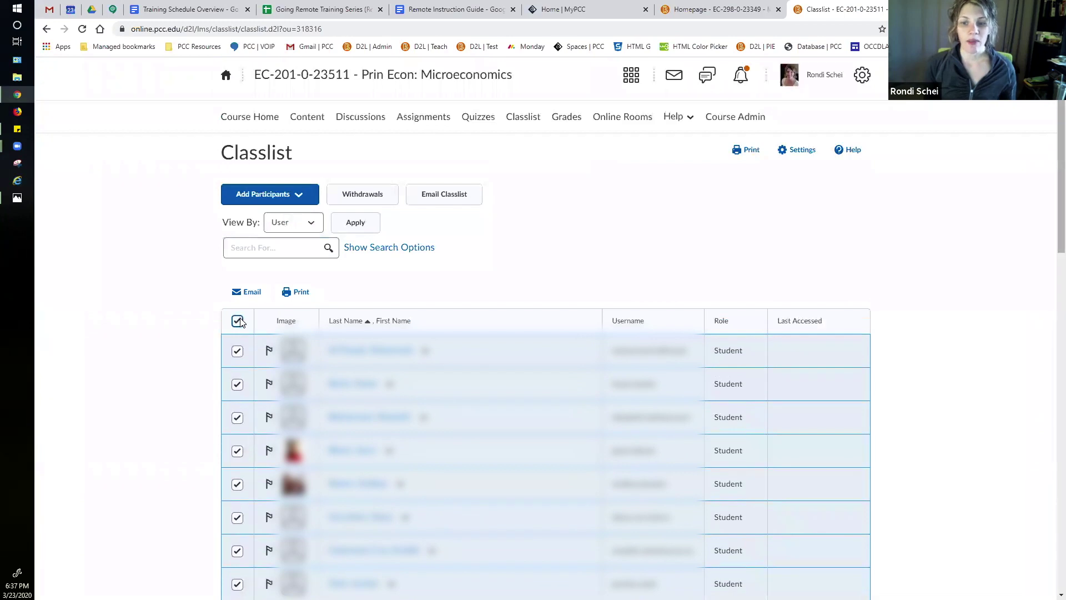
Step: Uncheck all participants with the header checkbox and scroll down the list
{"action": "left_click", "coordinate": [237, 321]}
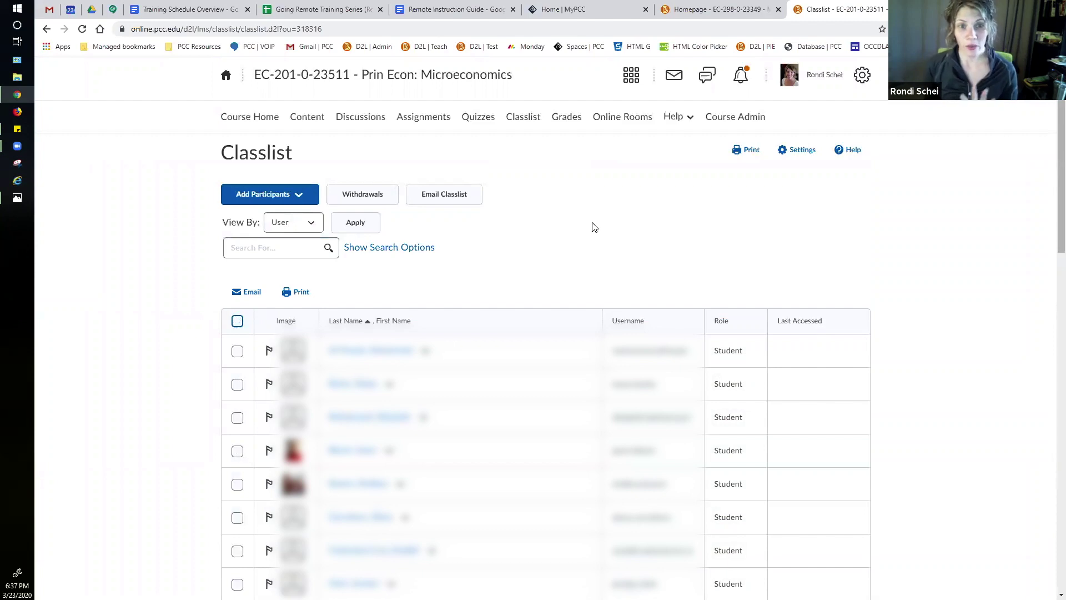
{"action": "scroll", "coordinate": [592, 226], "scroll_direction": "down", "scroll_amount": 10}
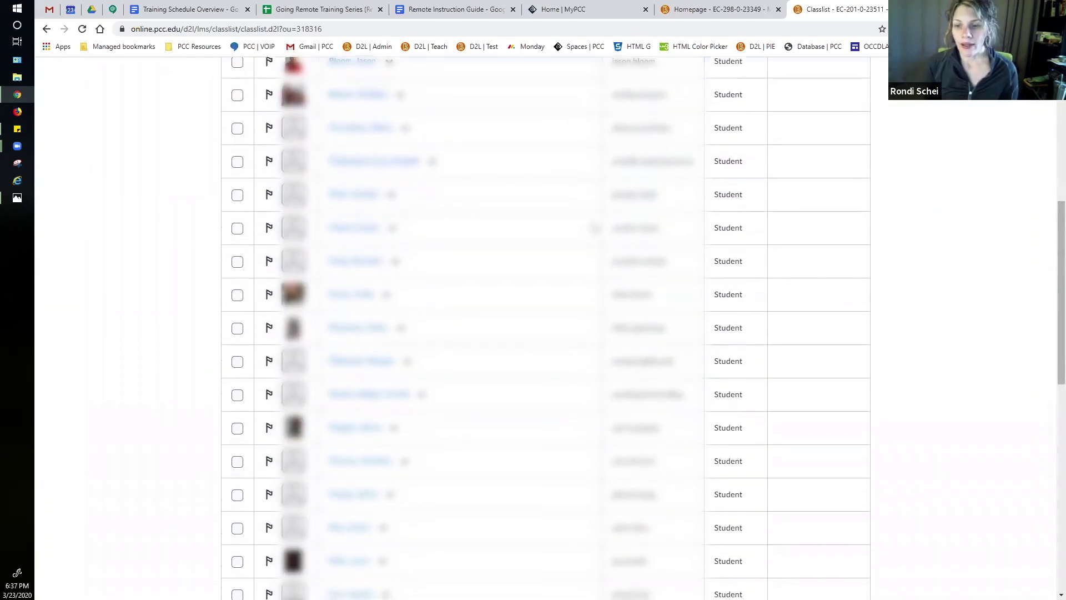
{"action": "scroll", "coordinate": [594, 228], "scroll_direction": "down", "scroll_amount": 5}
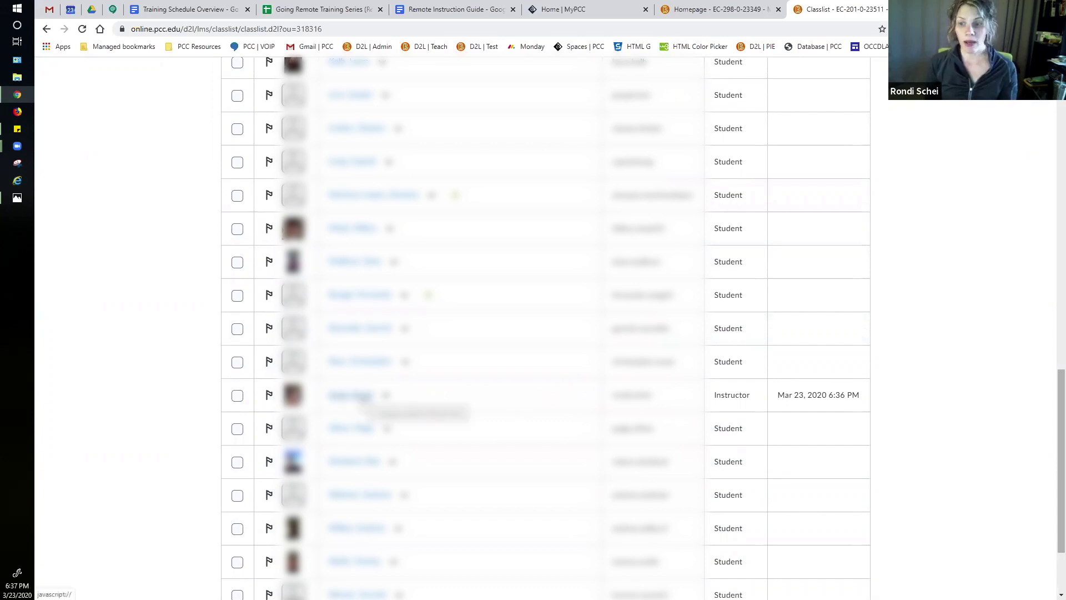
Step: Close the Compose popup from the instructor's name and check only the instructor's row
{"action": "left_click", "coordinate": [364, 396]}
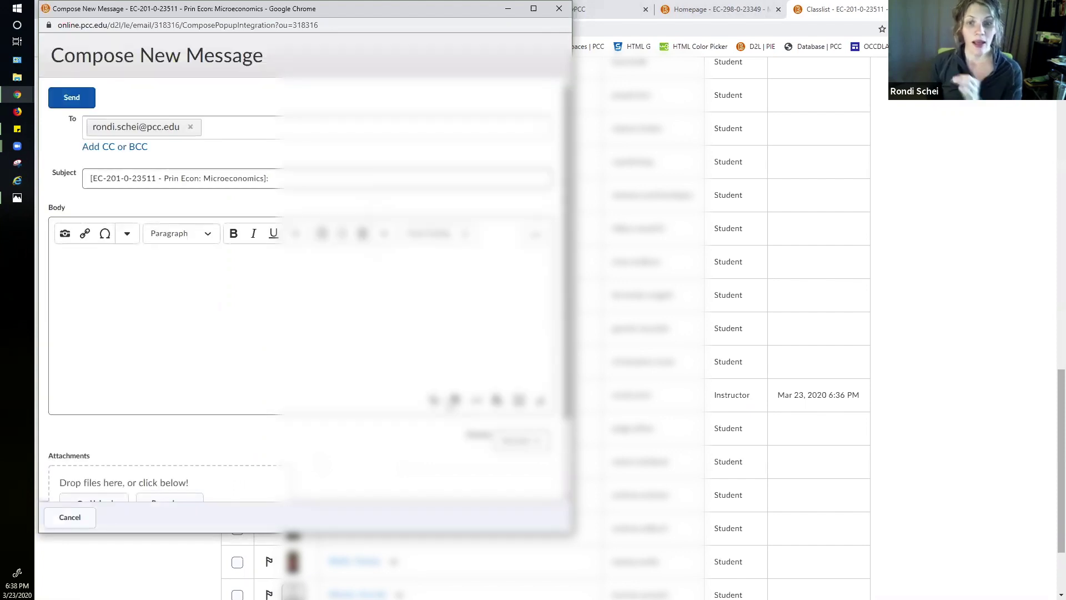
{"action": "left_click", "coordinate": [559, 9]}
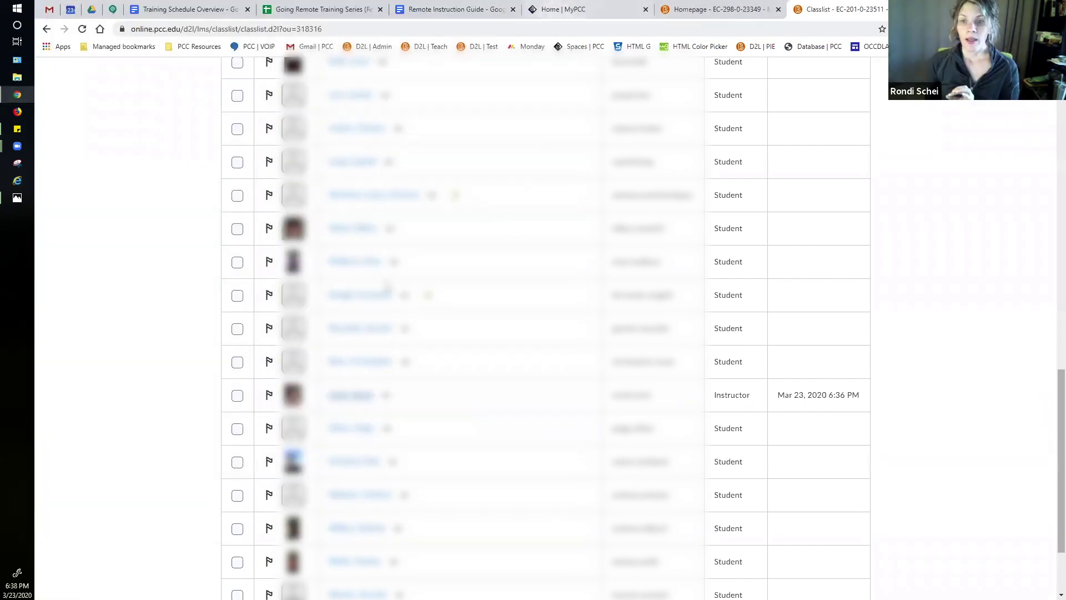
{"action": "left_click", "coordinate": [237, 397]}
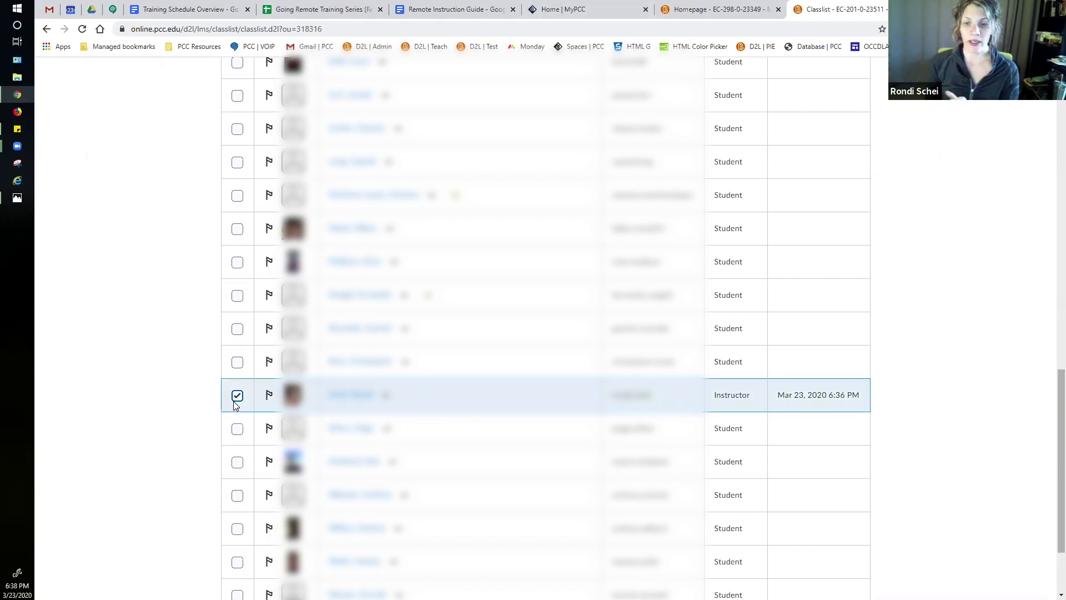
{"action": "scroll", "coordinate": [269, 401], "scroll_direction": "up", "scroll_amount": 6}
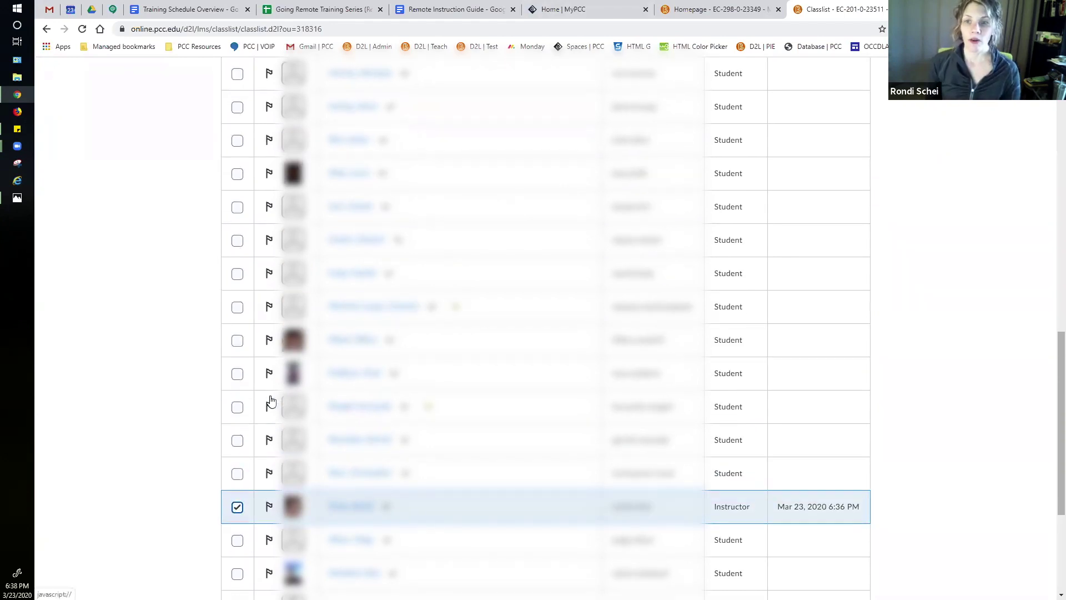
{"action": "scroll", "coordinate": [270, 401], "scroll_direction": "up", "scroll_amount": 10}
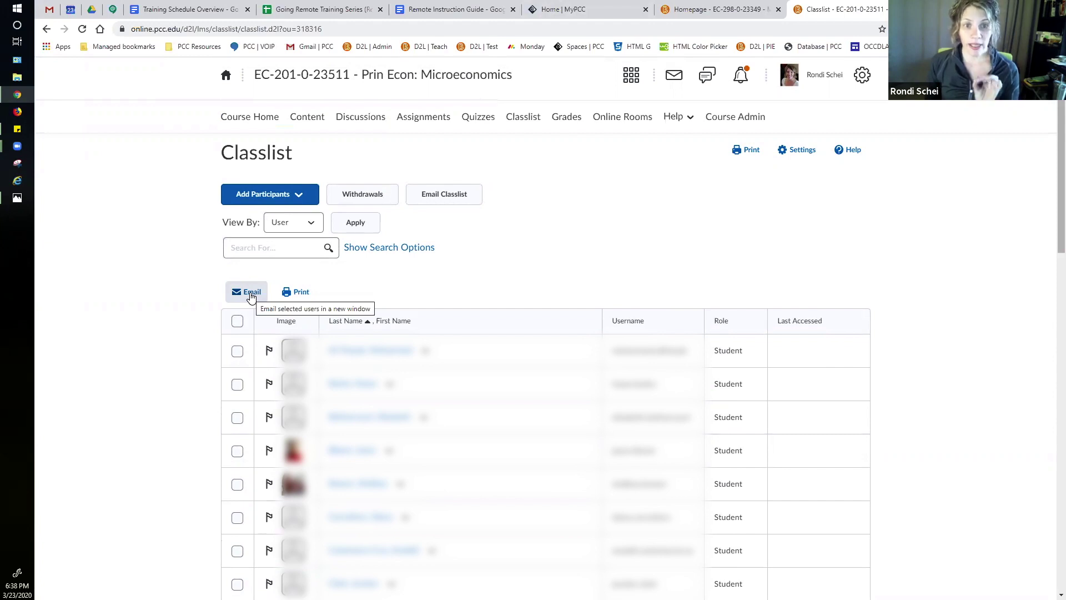
Step: Email the checked instructor with subject '[EC-201]: Test Message' and begin the body 'This test is a messge'
{"action": "left_click", "coordinate": [251, 296]}
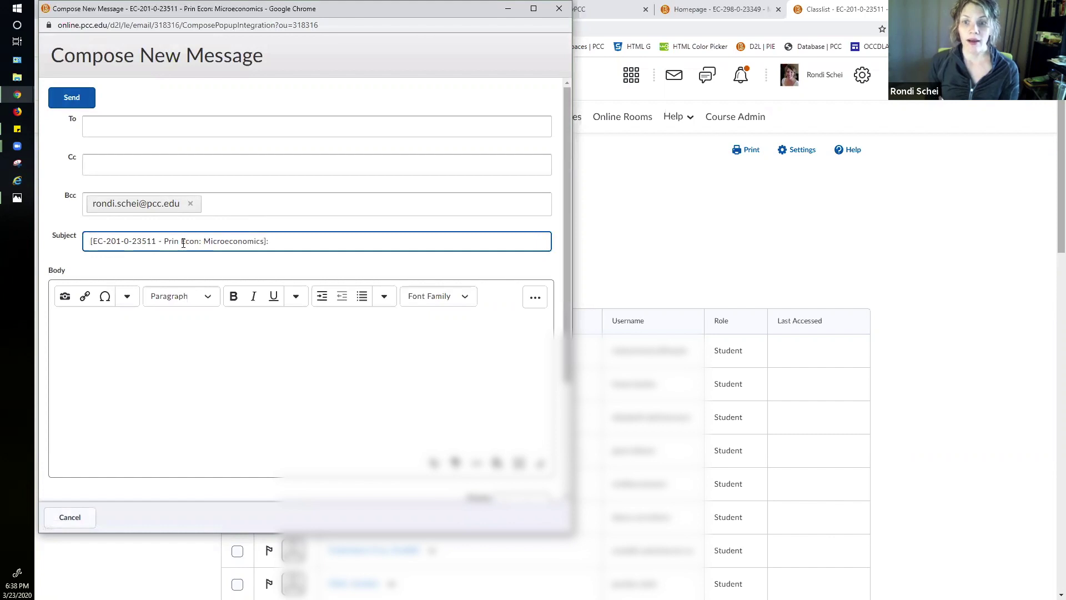
{"action": "left_click_drag", "start_coordinate": [118, 241], "coordinate": [205, 241]}
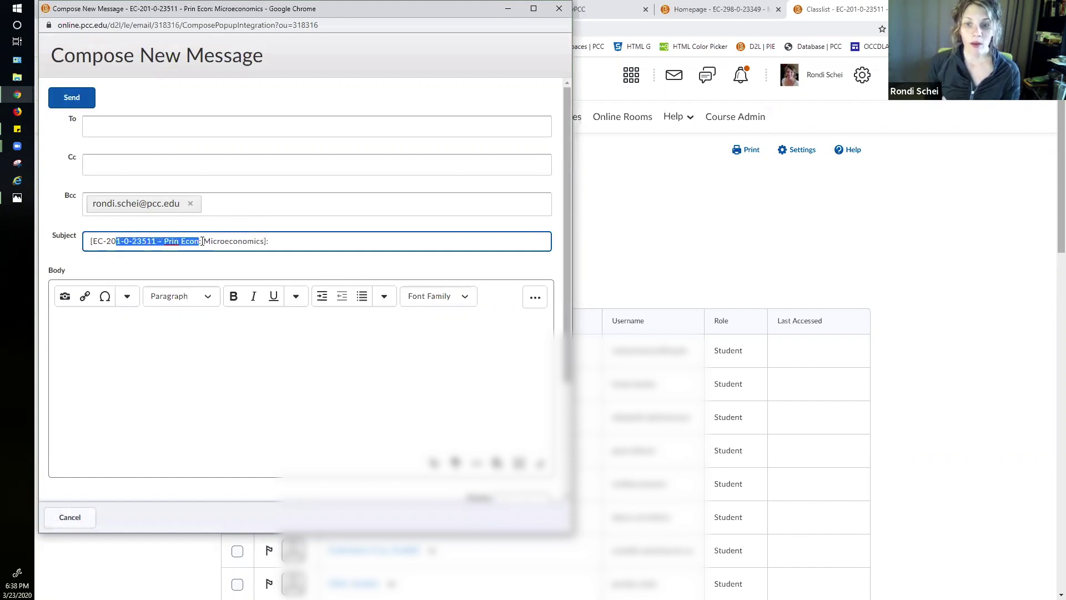
{"action": "left_click", "coordinate": [122, 240]}
{"action": "left_click_drag", "start_coordinate": [122, 240], "coordinate": [262, 224]}
{"action": "key", "text": "BackSpace"}
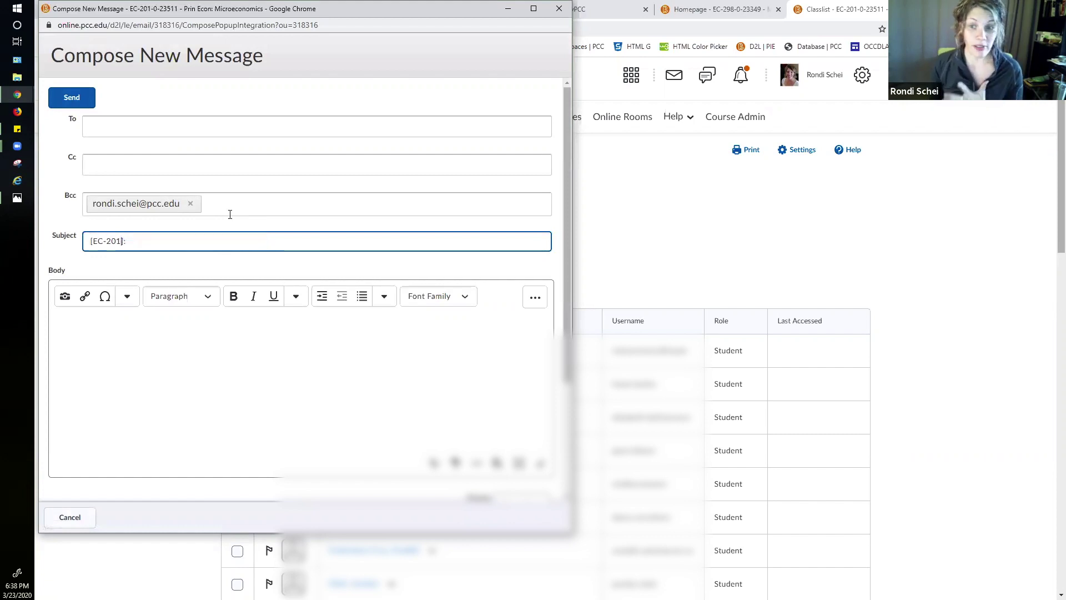
{"action": "type", "text": "Test Message"}
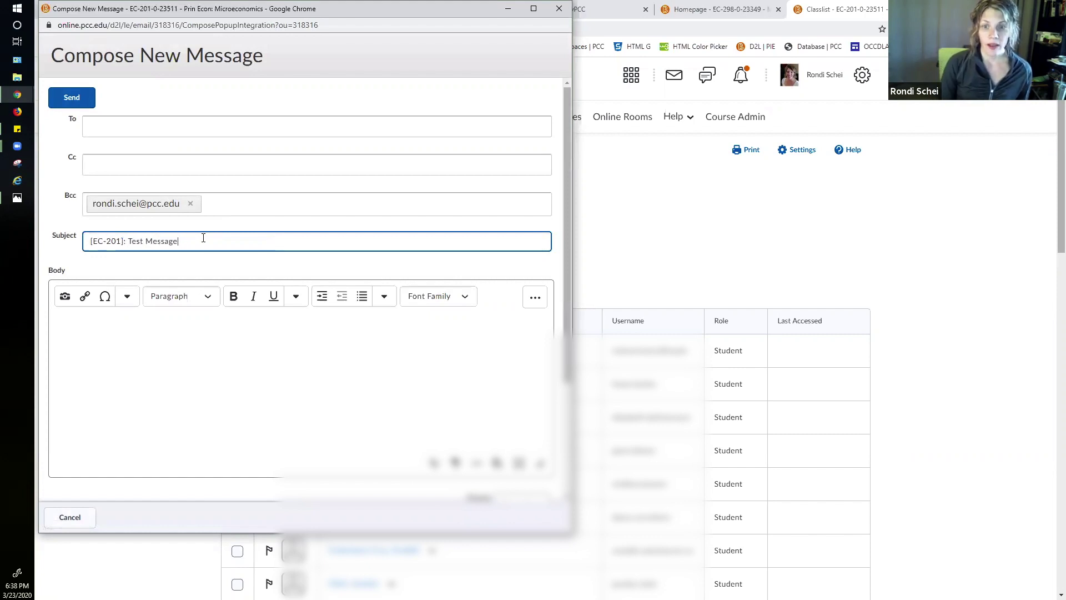
{"action": "left_click", "coordinate": [205, 361]}
{"action": "type", "text": "This test "}
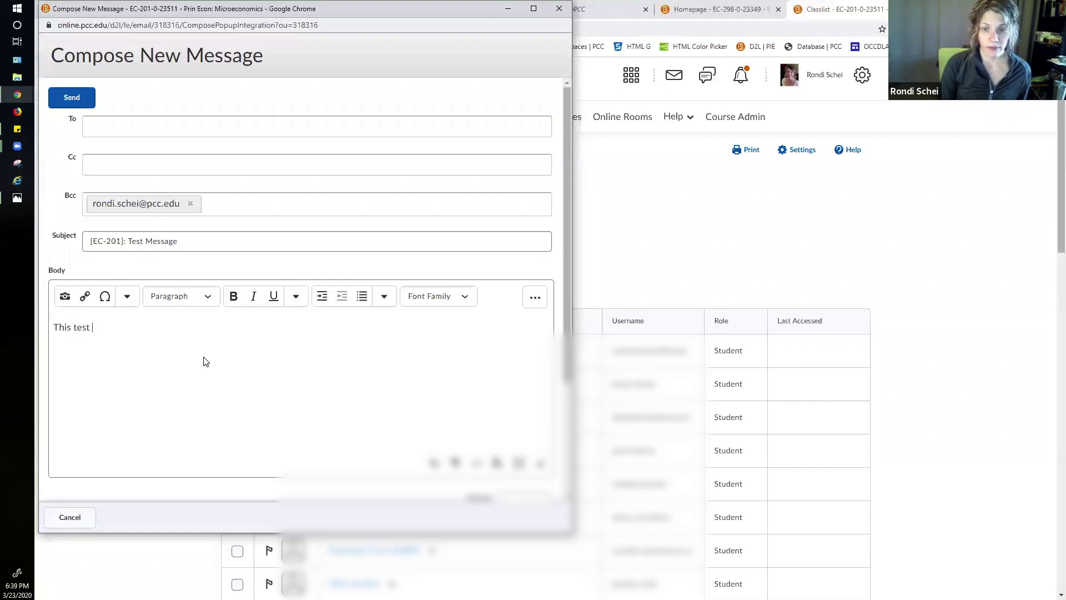
{"action": "type", "text": "is a messge"}
Step: Correct the typo so the body reads 'This test is a message my students. Get ready for Spring! :)'
{"action": "key", "text": "BackSpace"}
{"action": "key", "text": "BackSpace"}
{"action": "key", "text": "BackSpace"}
{"action": "type", "text": "age my students."}
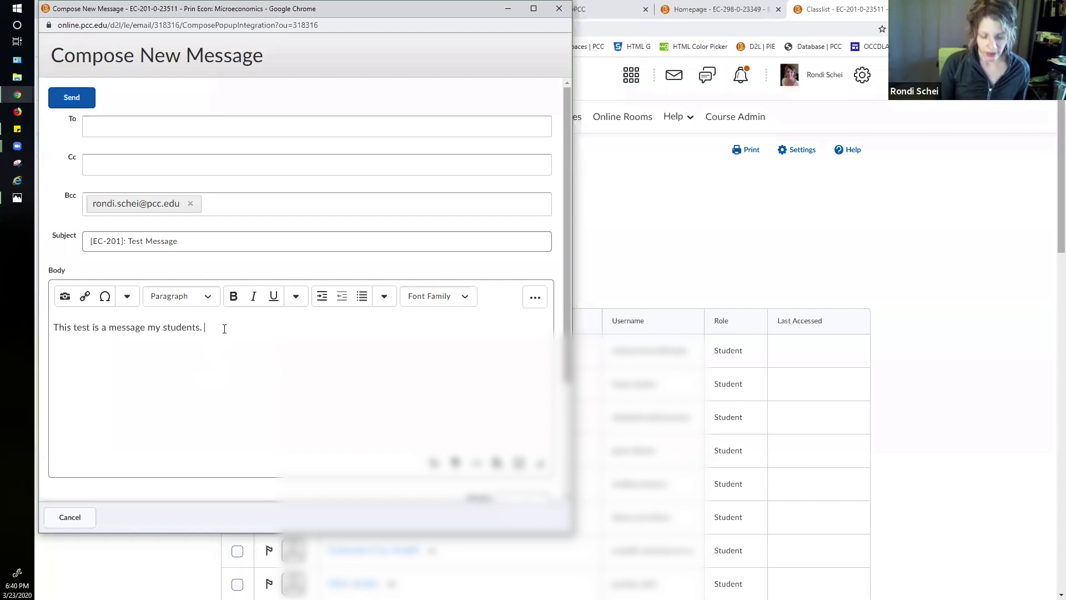
{"action": "type", "text": "Get"}
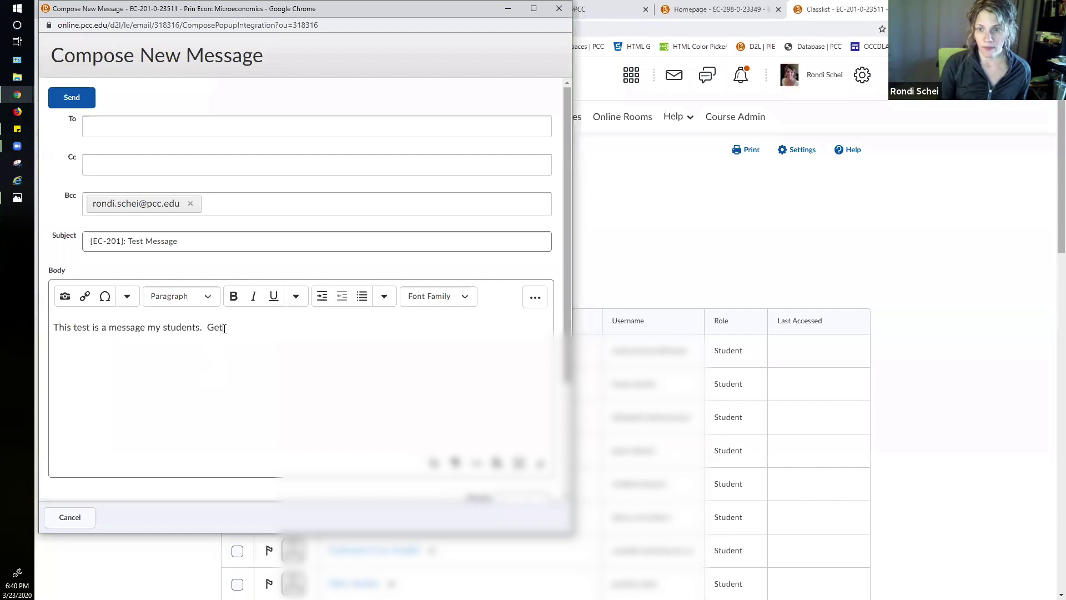
{"action": "type", "text": " ready for Spr"}
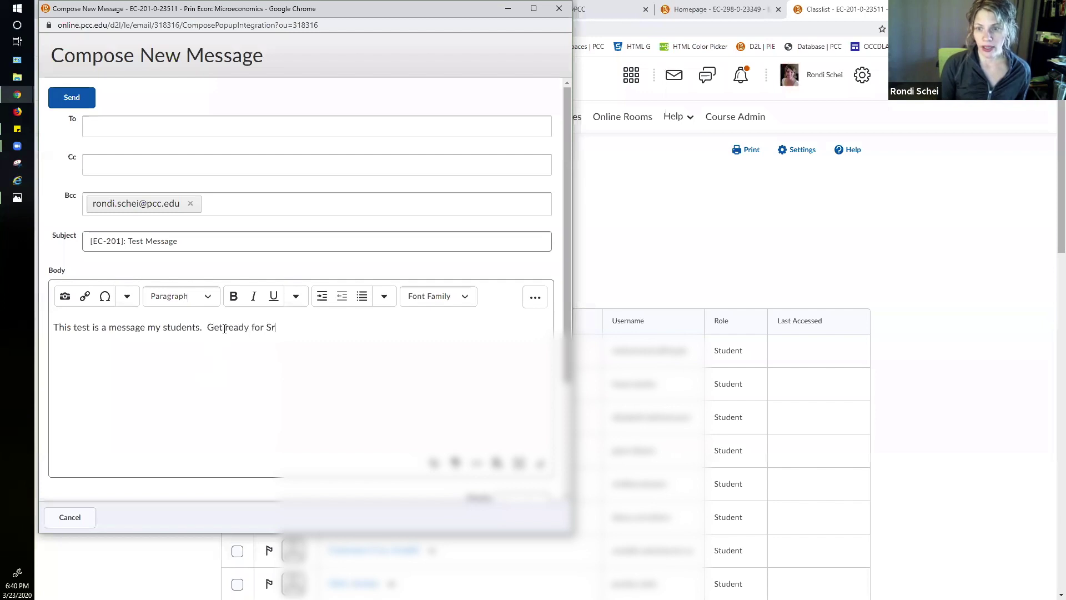
{"action": "type", "text": "ing! :)"}
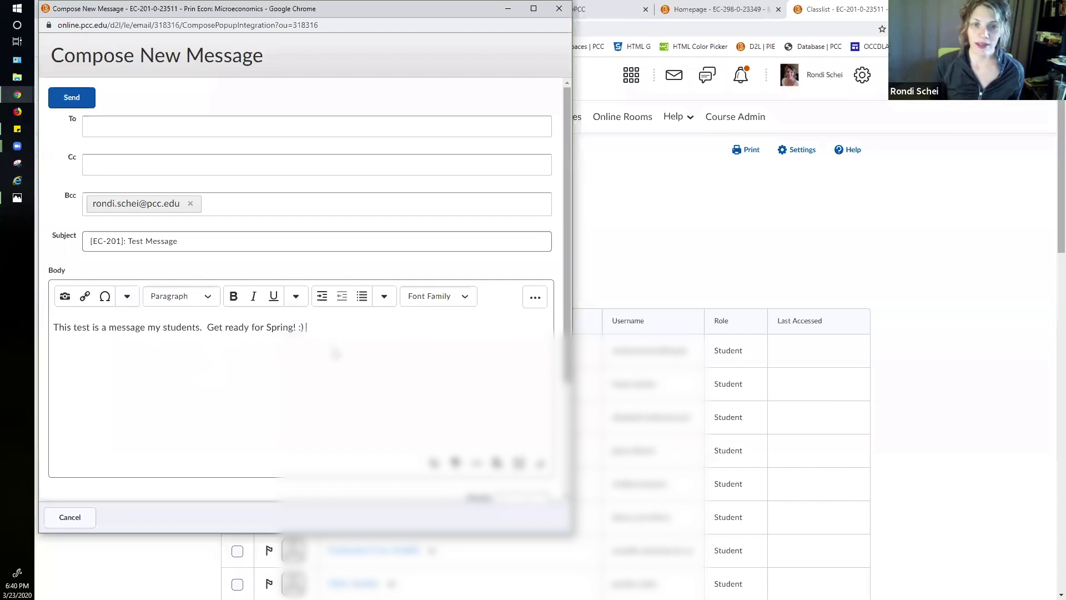
{"action": "left_click", "coordinate": [127, 296]}
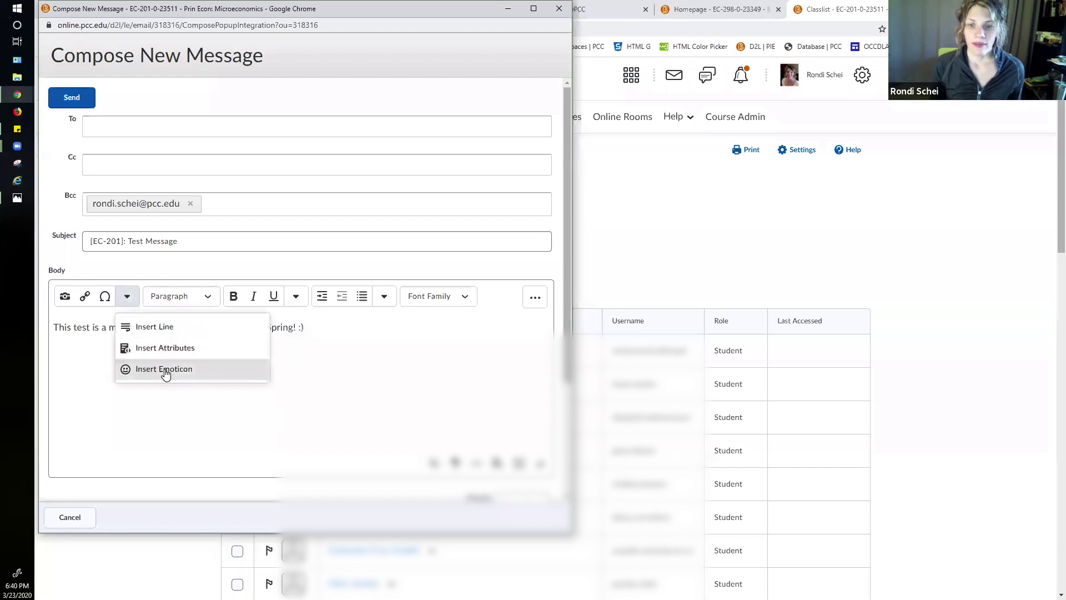
{"action": "left_click", "coordinate": [165, 370]}
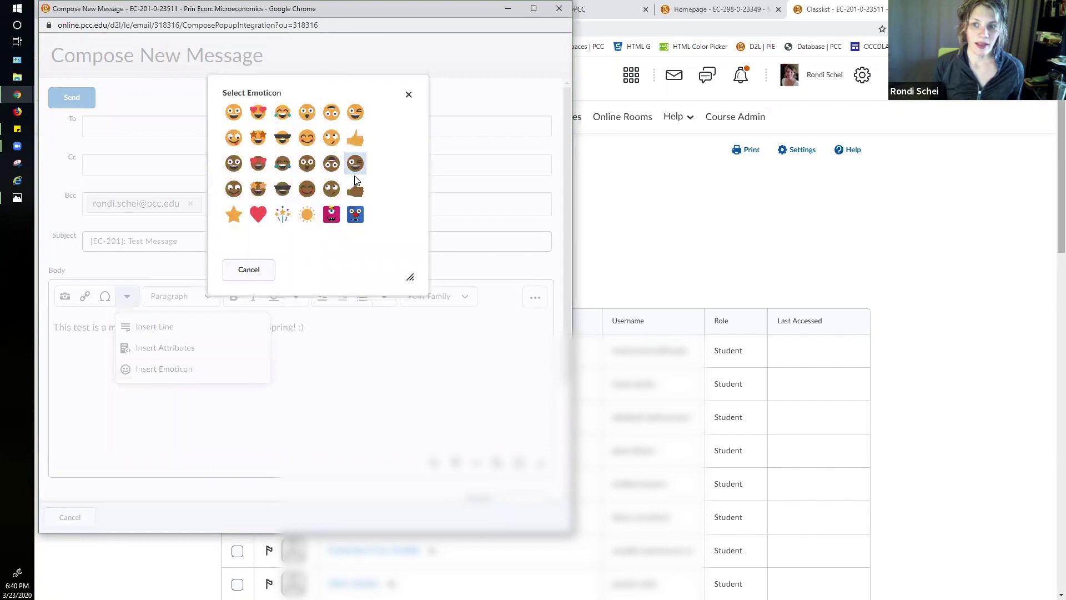
{"action": "left_click", "coordinate": [408, 94]}
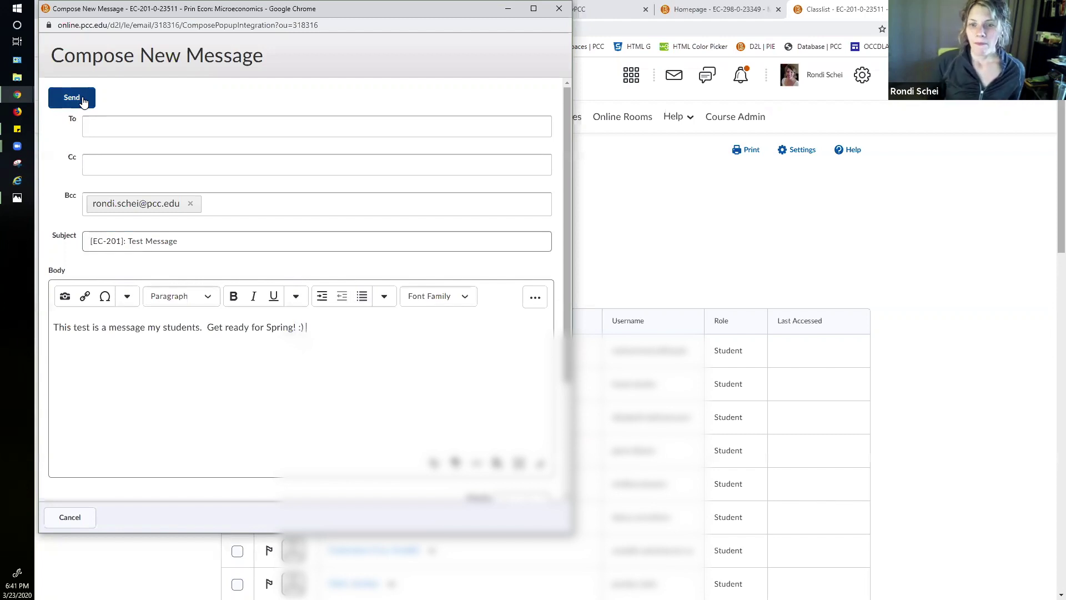
Step: Send the test message, return to the Brightspace homepage, and open the Unread Mail inbox
{"action": "left_click", "coordinate": [80, 102]}
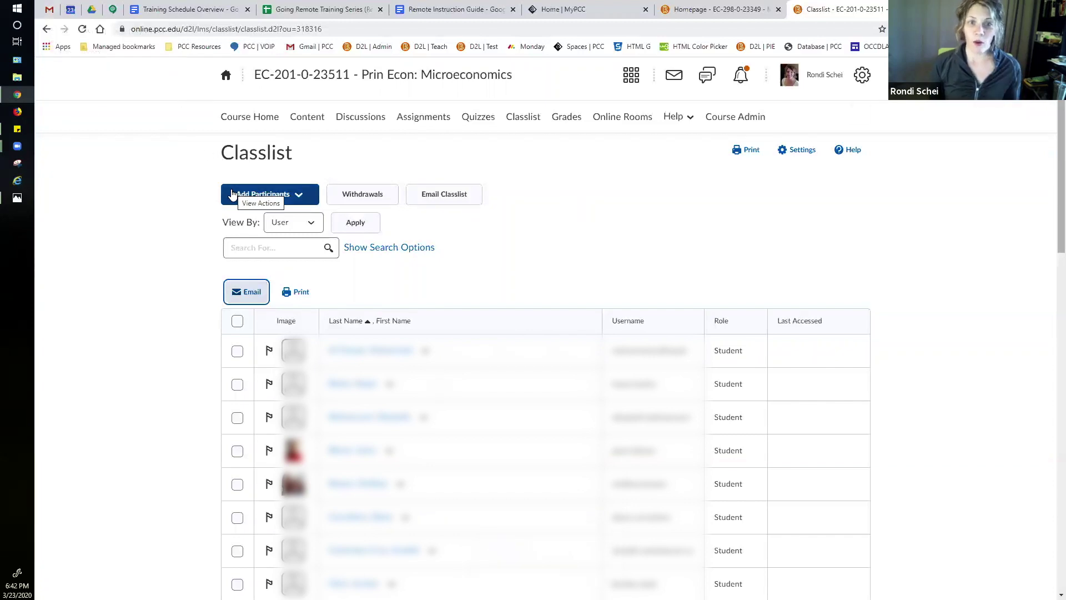
{"action": "left_click", "coordinate": [226, 78]}
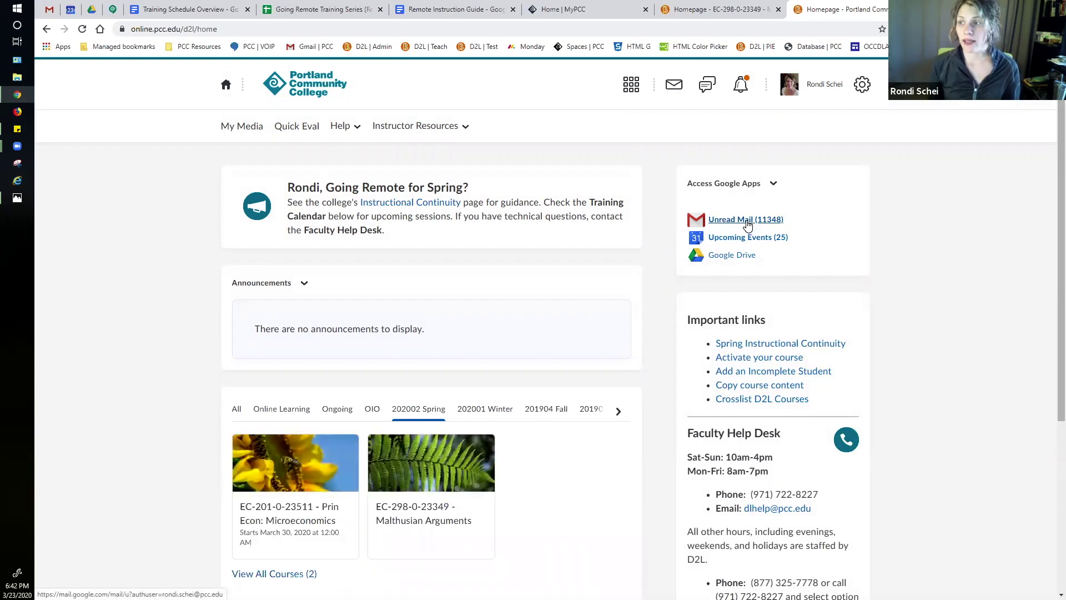
{"action": "left_click", "coordinate": [747, 220]}
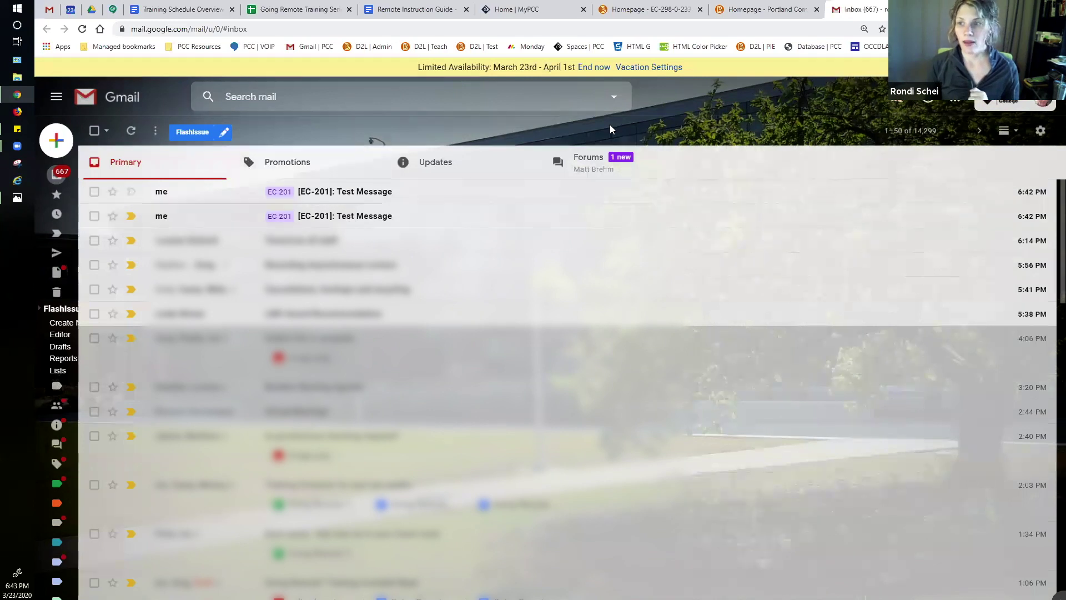
Step: Switch to the Homepage - EC-298 Malthusian Arguments course tab
{"action": "left_click", "coordinate": [672, 15]}
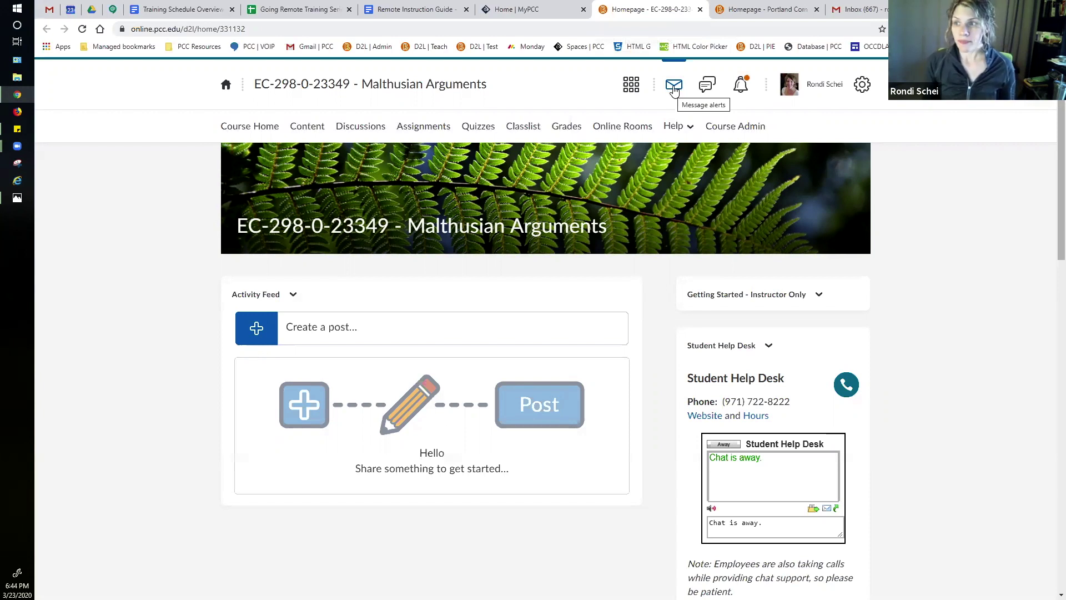
Step: Show the EC-298 course's message alerts, which list no items
{"action": "left_click", "coordinate": [674, 89]}
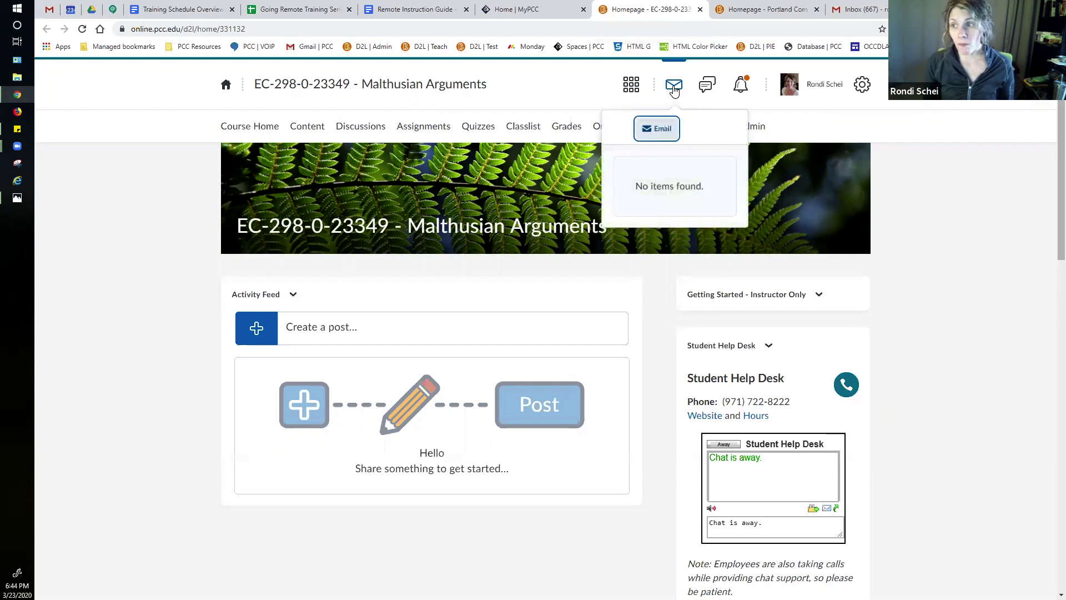
Step: Open a blank EC-298 email compose form, then return to the course homepage
{"action": "left_click", "coordinate": [669, 133]}
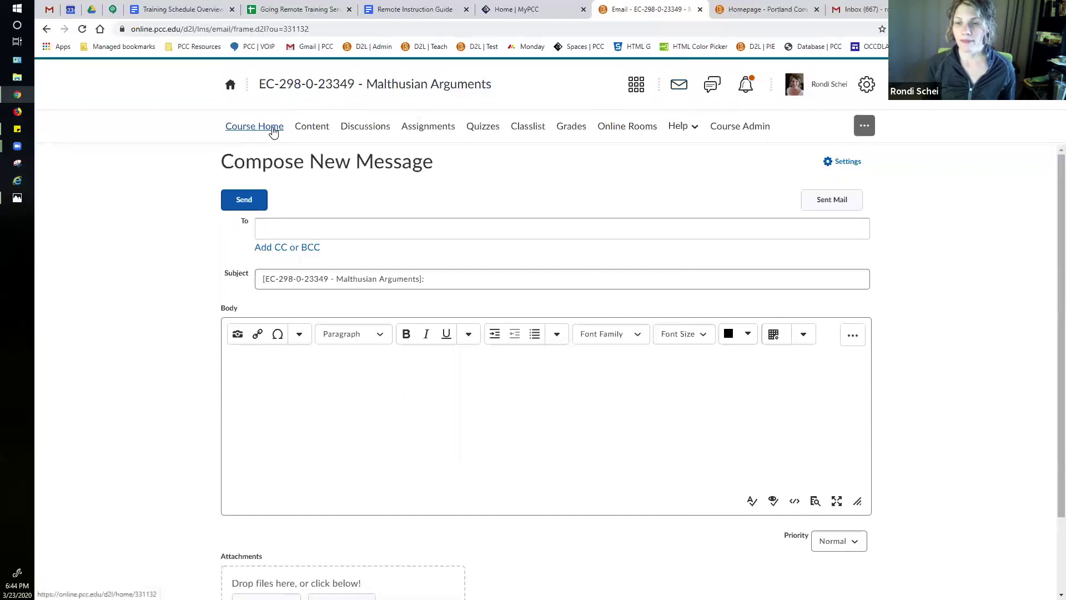
{"action": "left_click", "coordinate": [273, 131]}
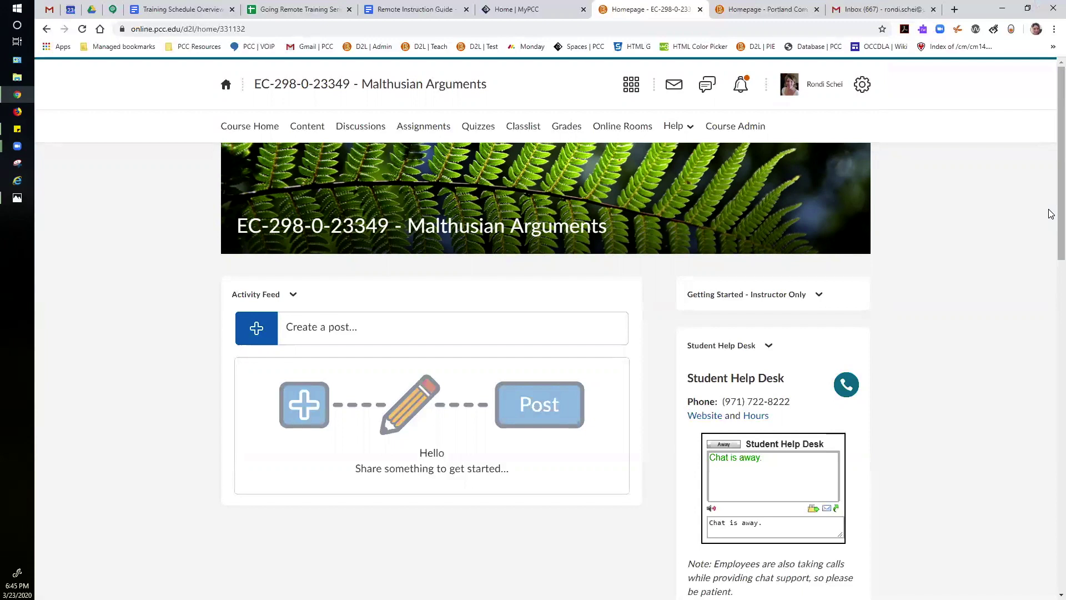
Step: Send an EC-298 course email with body 'test' to your own username
{"action": "left_click", "coordinate": [674, 85]}
{"action": "left_click", "coordinate": [657, 133]}
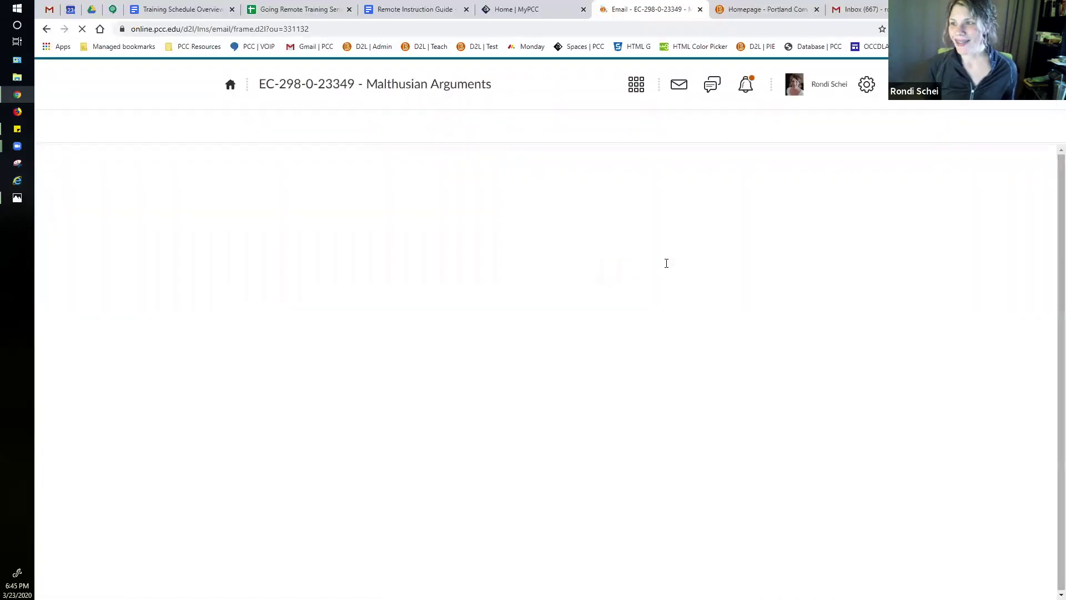
{"action": "left_click", "coordinate": [309, 229]}
{"action": "type", "text": "rondi.schei"}
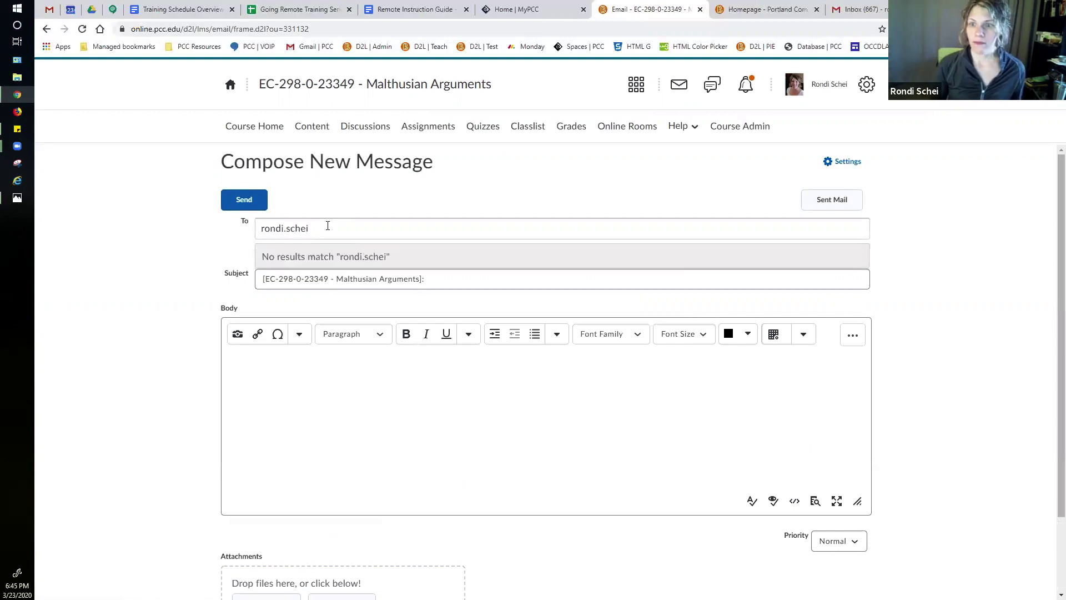
{"action": "left_click", "coordinate": [385, 385]}
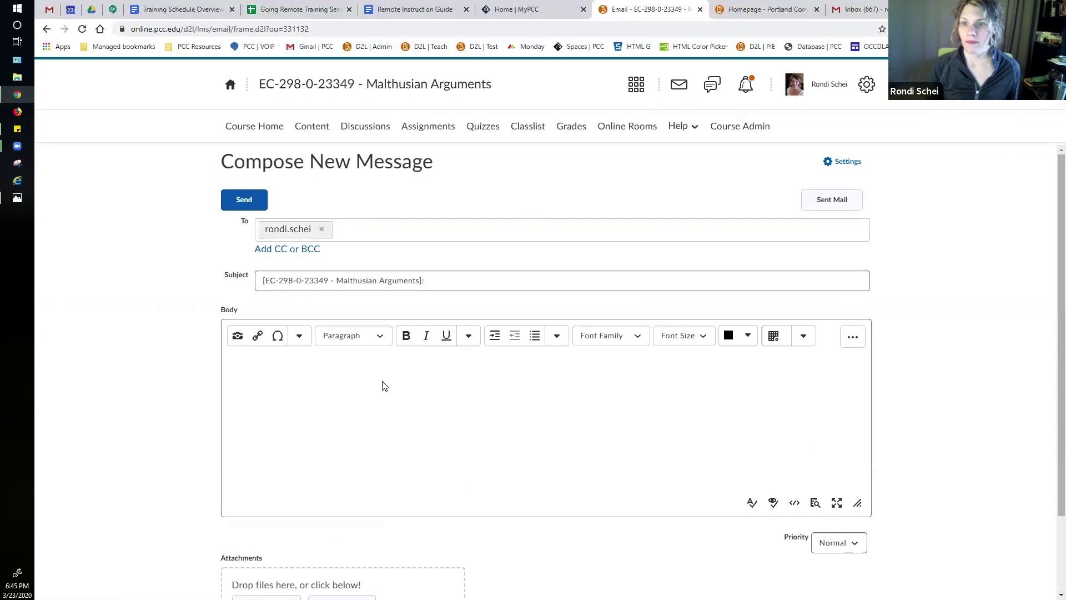
{"action": "type", "text": "test"}
{"action": "left_click", "coordinate": [239, 208]}
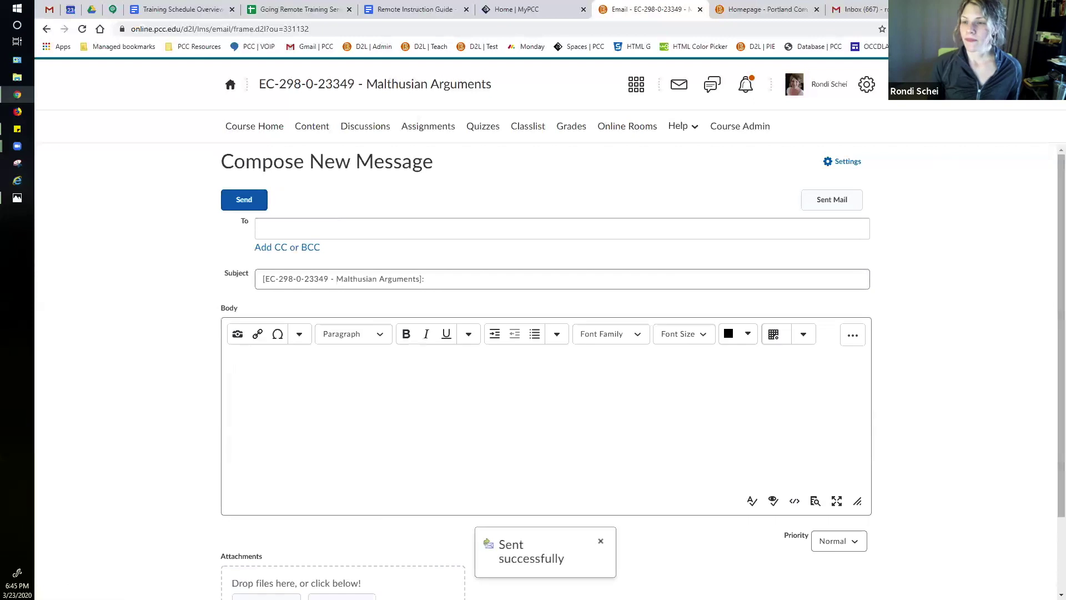
Step: Refresh Gmail, read the new EC-298 Malthusian Arguments test email, and go back to the inbox
{"action": "left_click", "coordinate": [865, 15]}
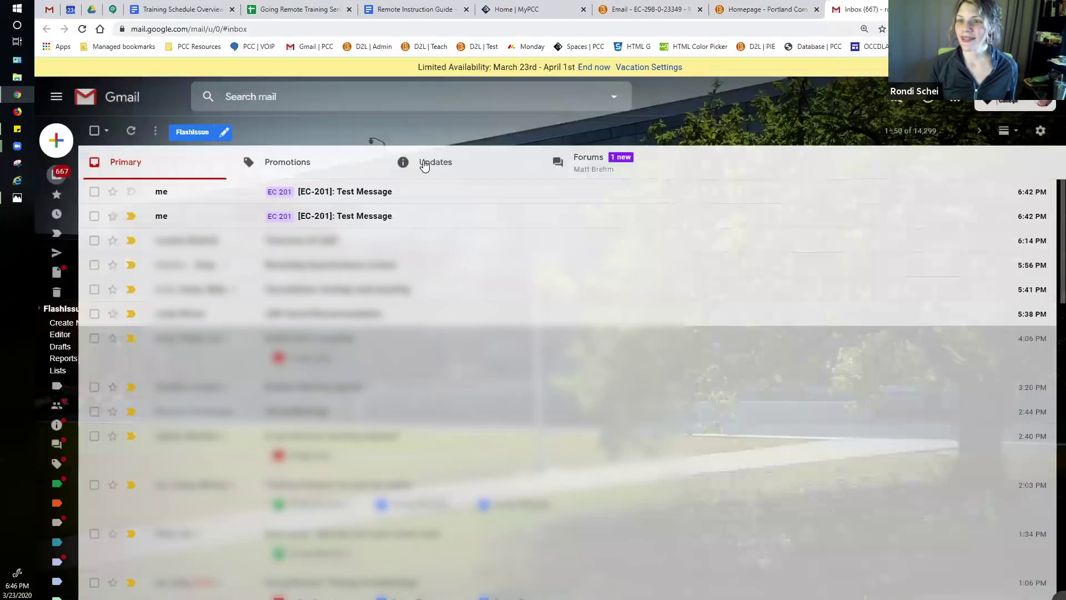
{"action": "left_click", "coordinate": [82, 29]}
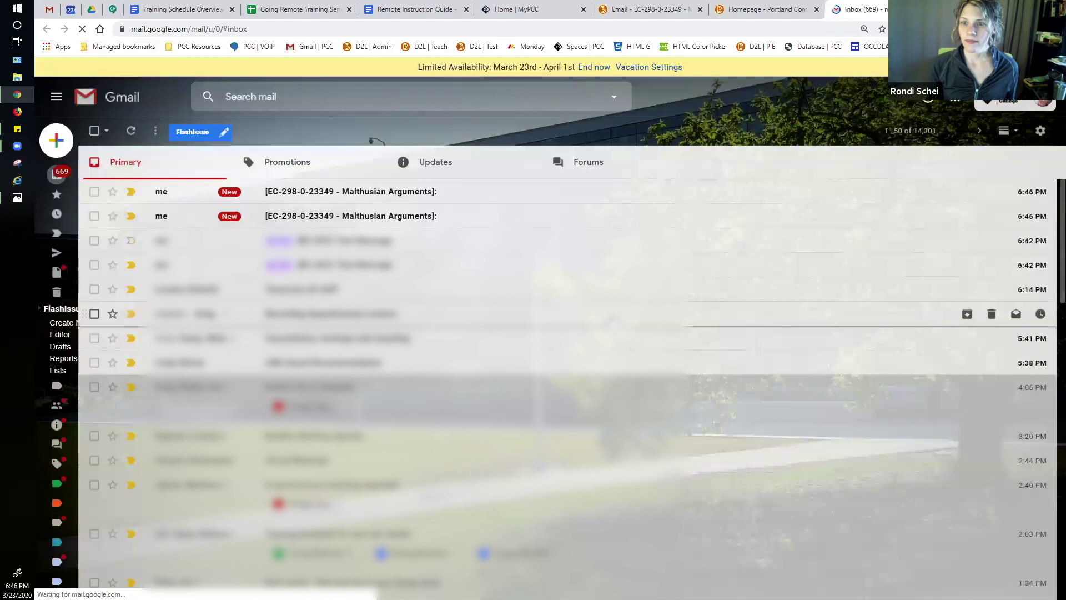
{"action": "left_click", "coordinate": [397, 221]}
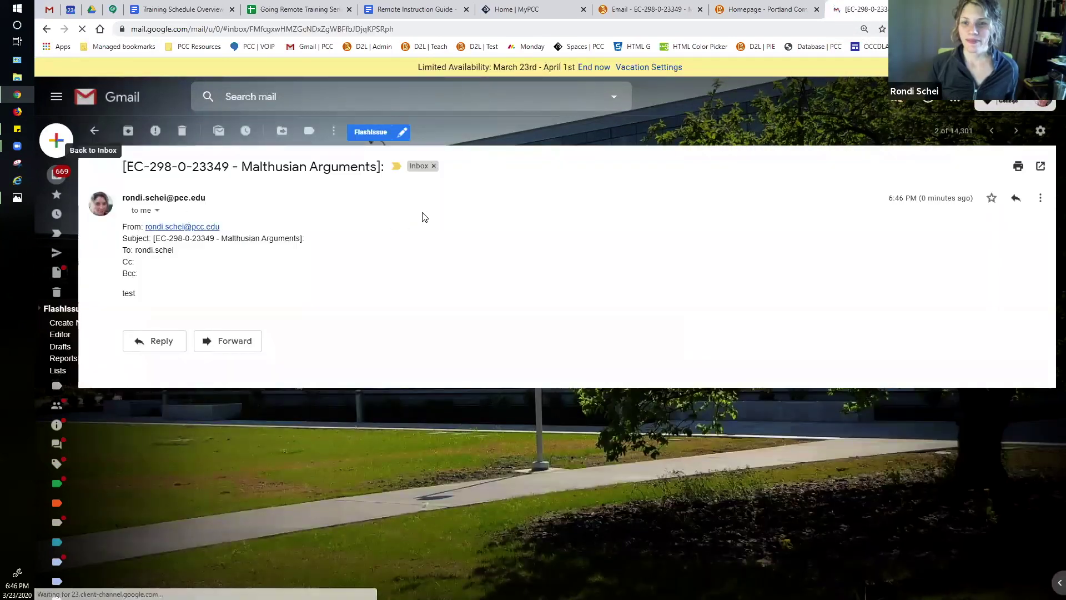
{"action": "left_click", "coordinate": [129, 130]}
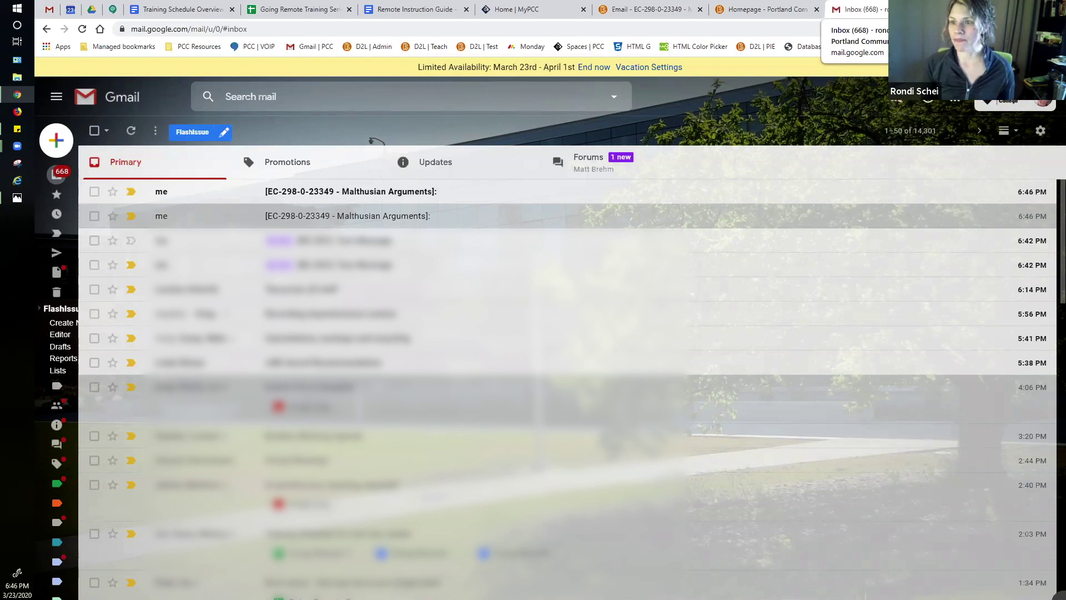
Step: Back in Brightspace, reopen the EC-298-0-23349 Malthusian Arguments course homepage from the email page
{"action": "left_click", "coordinate": [660, 10]}
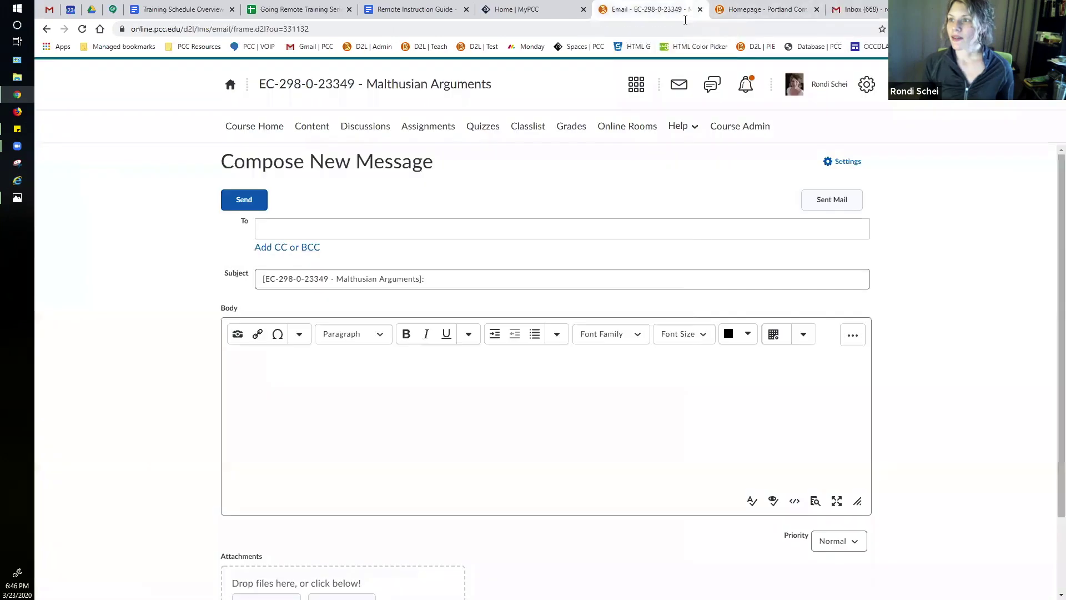
{"action": "left_click", "coordinate": [278, 126]}
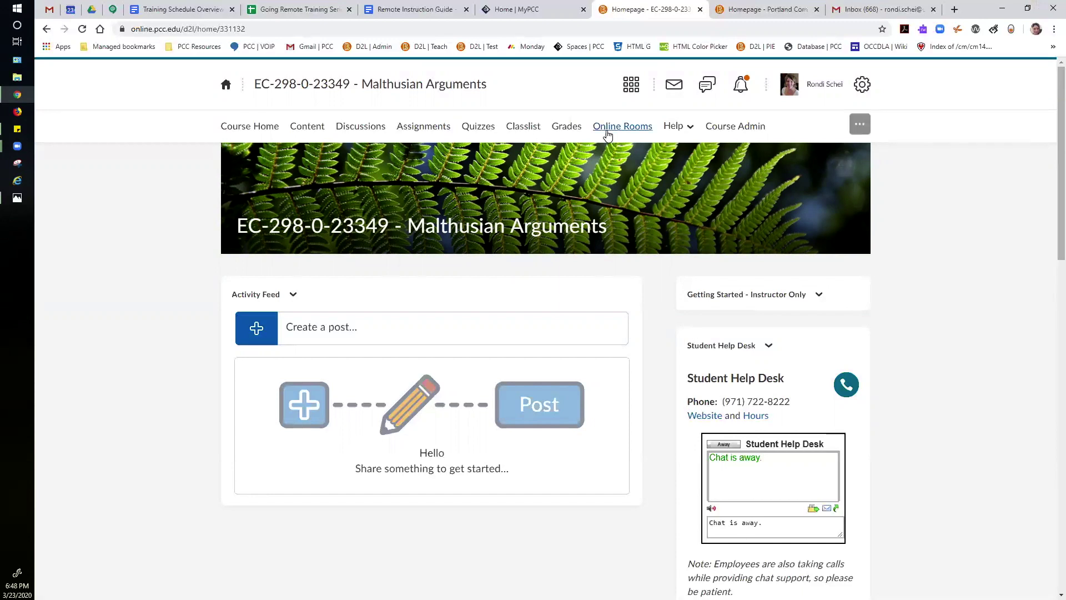
Step: View the Malthusian Arguments classlist, then open the EC-201 Prin Econ: Microeconomics course from the D2L homepage
{"action": "left_click", "coordinate": [526, 129]}
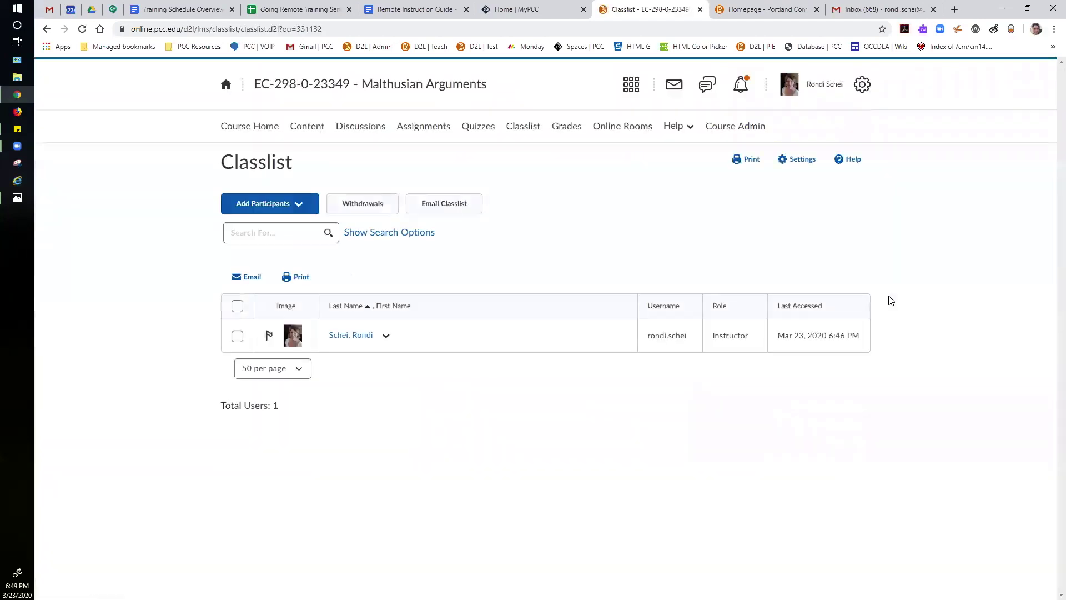
{"action": "left_click", "coordinate": [747, 10]}
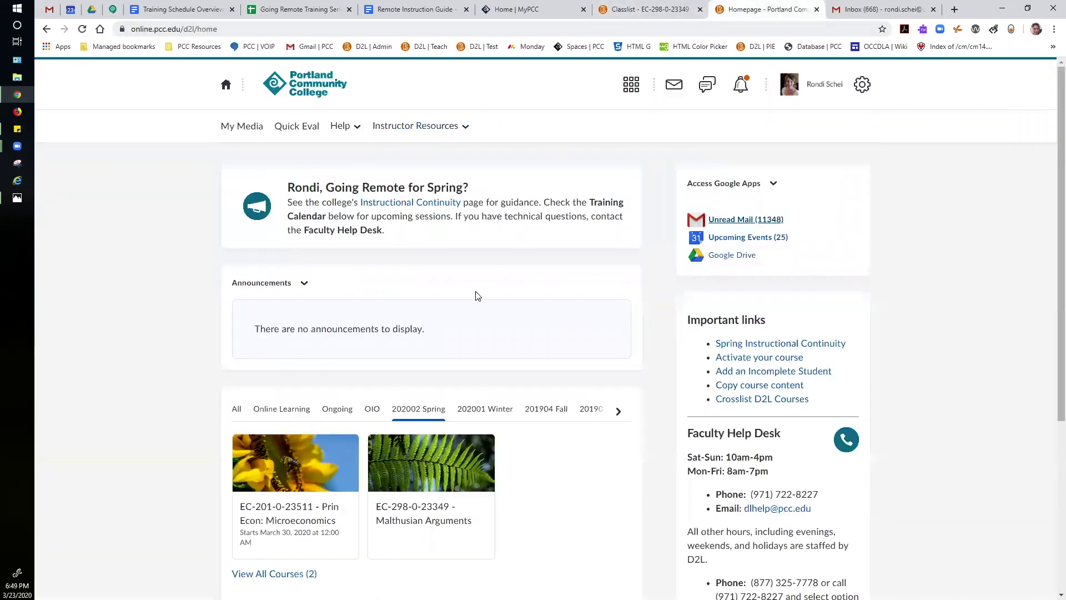
{"action": "scroll", "coordinate": [365, 472], "scroll_direction": "down", "scroll_amount": 1}
{"action": "left_click", "coordinate": [320, 475]}
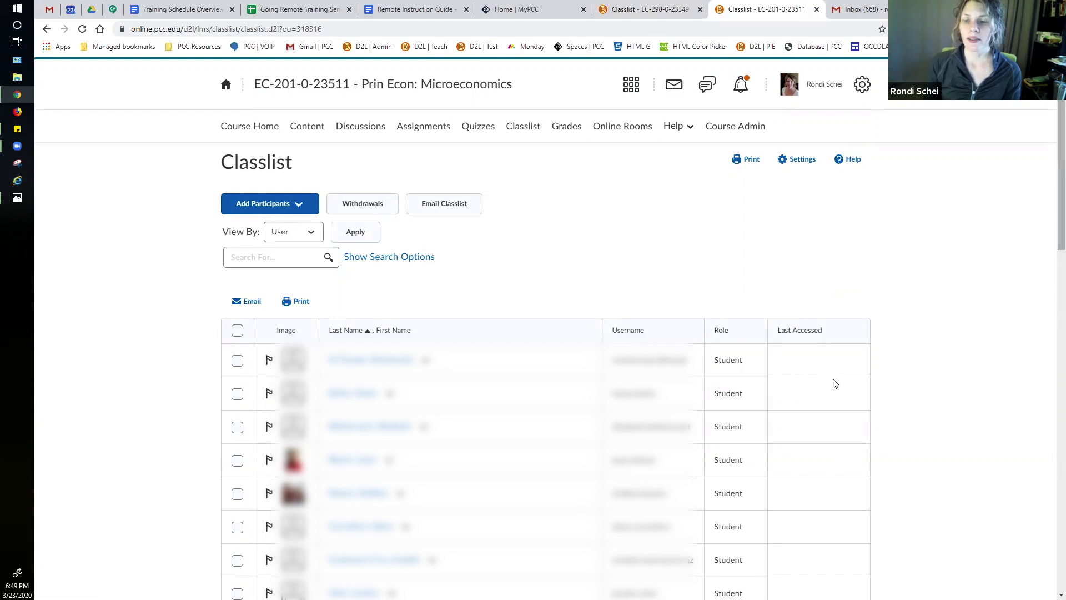
Step: Tick the first student in the Classlist, then go via Course Home back to the D2L homepage
{"action": "left_click", "coordinate": [237, 360]}
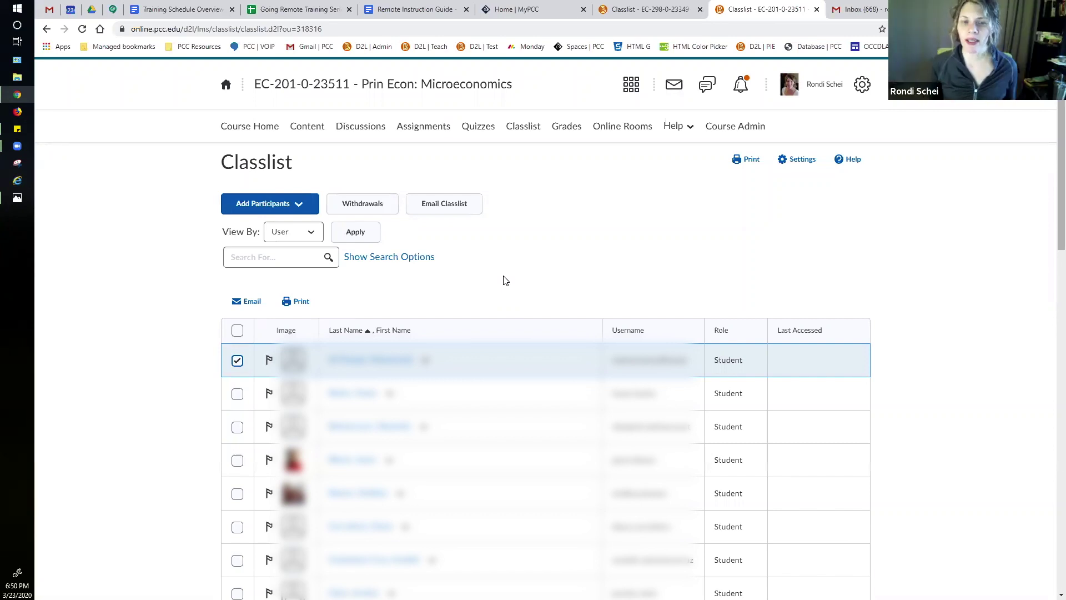
{"action": "left_click", "coordinate": [250, 126]}
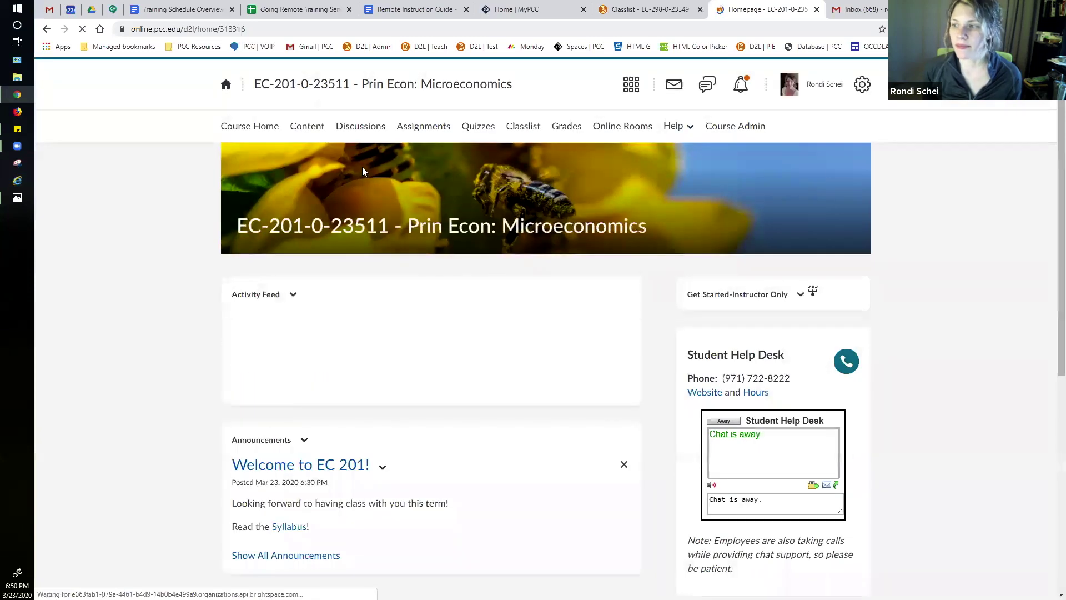
{"action": "left_click", "coordinate": [225, 85]}
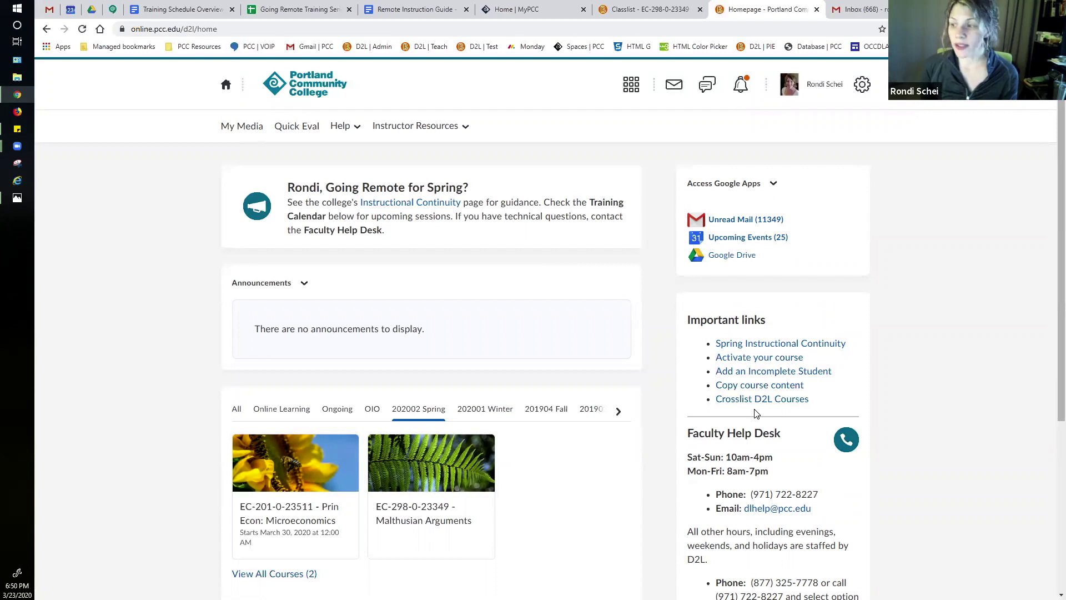
Step: Browse the Crosslist D2L Courses guidance page and its request form, then return to the D2L homepage
{"action": "left_click", "coordinate": [754, 399]}
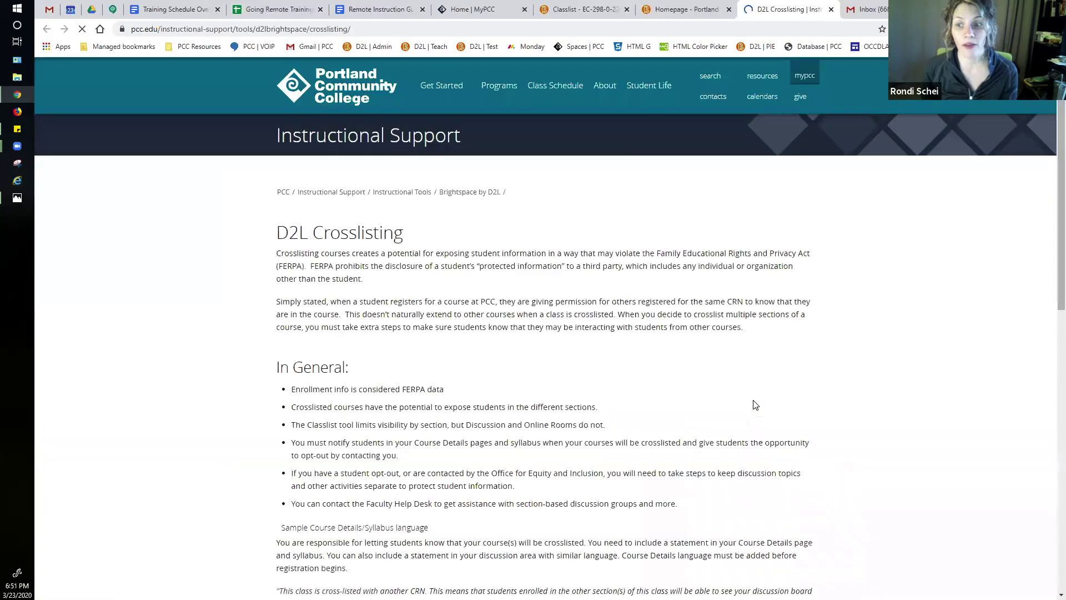
{"action": "scroll", "coordinate": [547, 317], "scroll_direction": "down", "scroll_amount": 6}
{"action": "scroll", "coordinate": [547, 312], "scroll_direction": "down", "scroll_amount": 3}
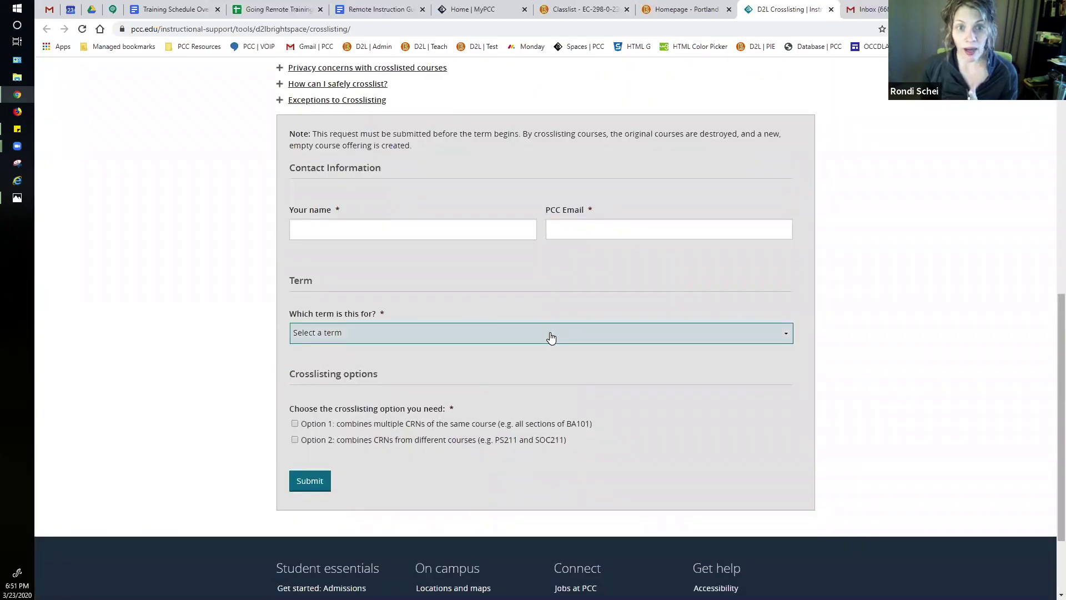
{"action": "scroll", "coordinate": [550, 337], "scroll_direction": "up", "scroll_amount": 4}
{"action": "left_click", "coordinate": [411, 29]}
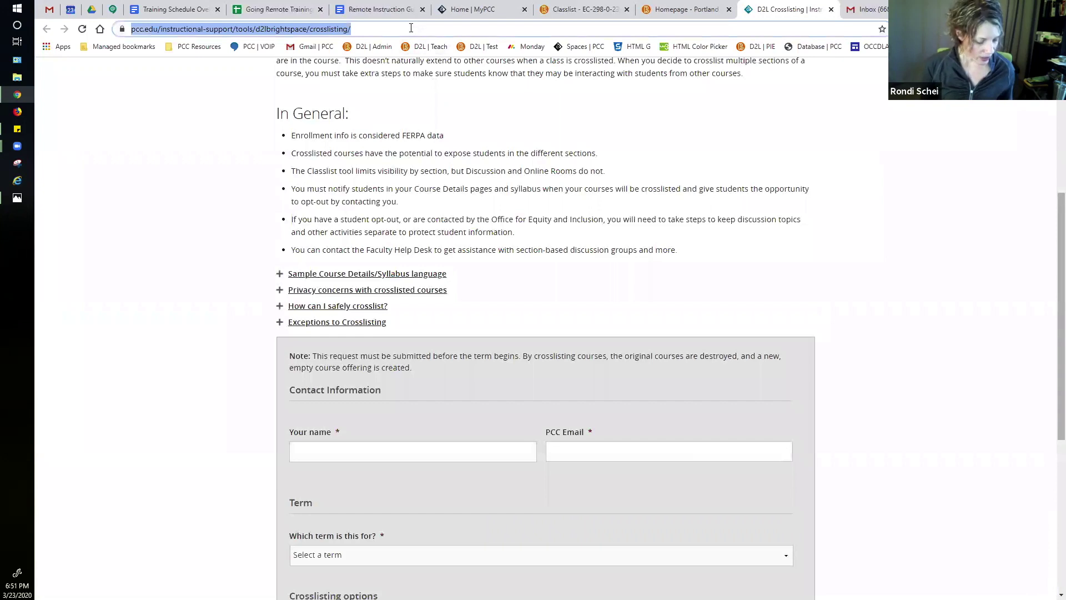
{"action": "left_click", "coordinate": [15, 246]}
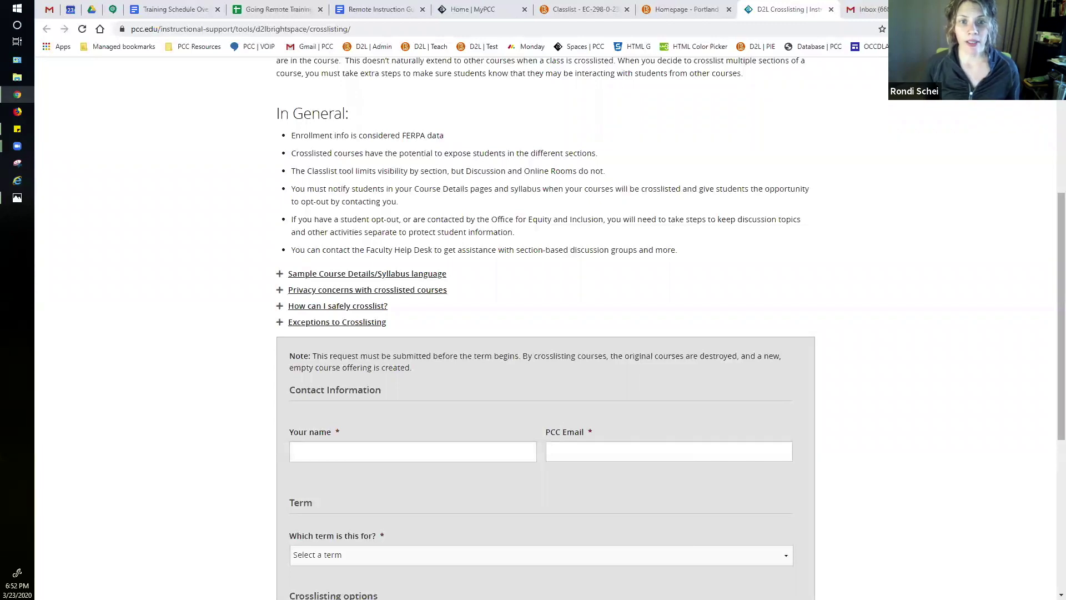
{"action": "scroll", "coordinate": [796, 255], "scroll_direction": "up", "scroll_amount": 5}
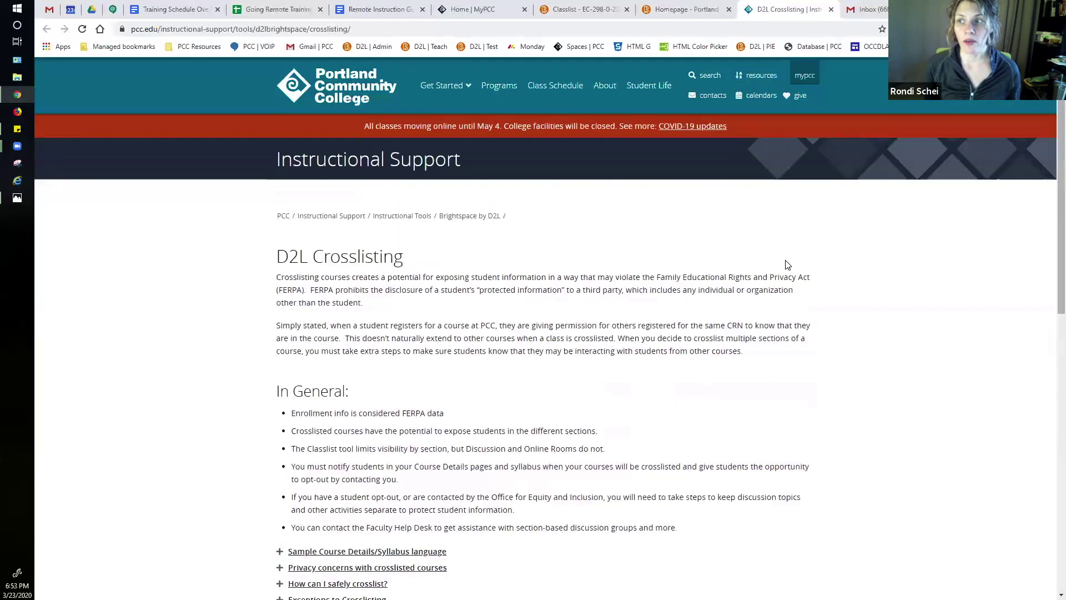
{"action": "left_click", "coordinate": [691, 16]}
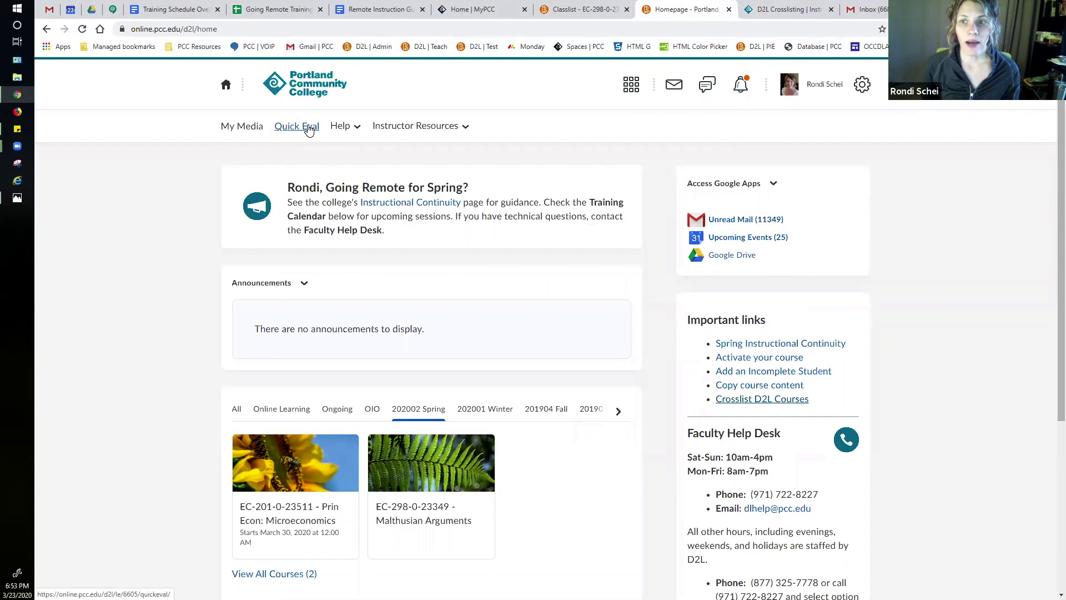
Step: Open Quick Eval to list the three ungraded MTH 244 and EC-201 submissions
{"action": "left_click", "coordinate": [309, 129]}
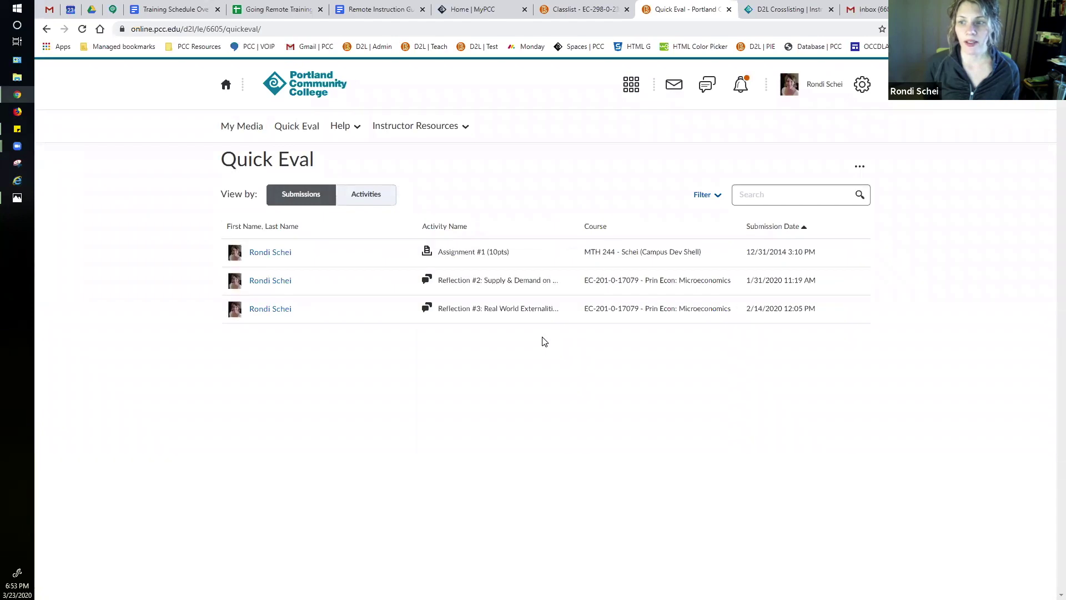
{"action": "left_click", "coordinate": [704, 195]}
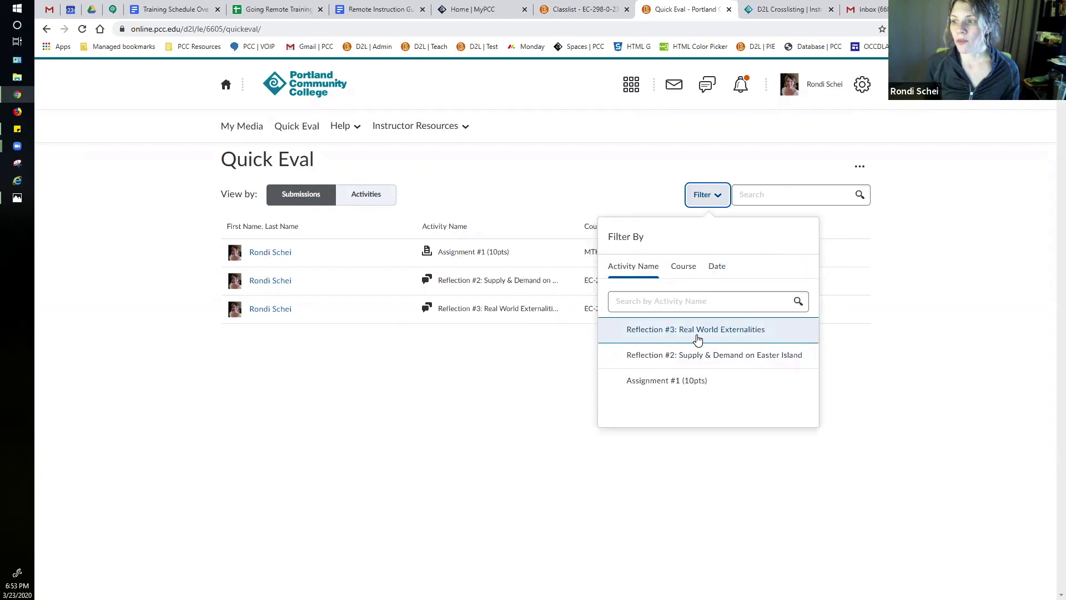
{"action": "left_click", "coordinate": [698, 340]}
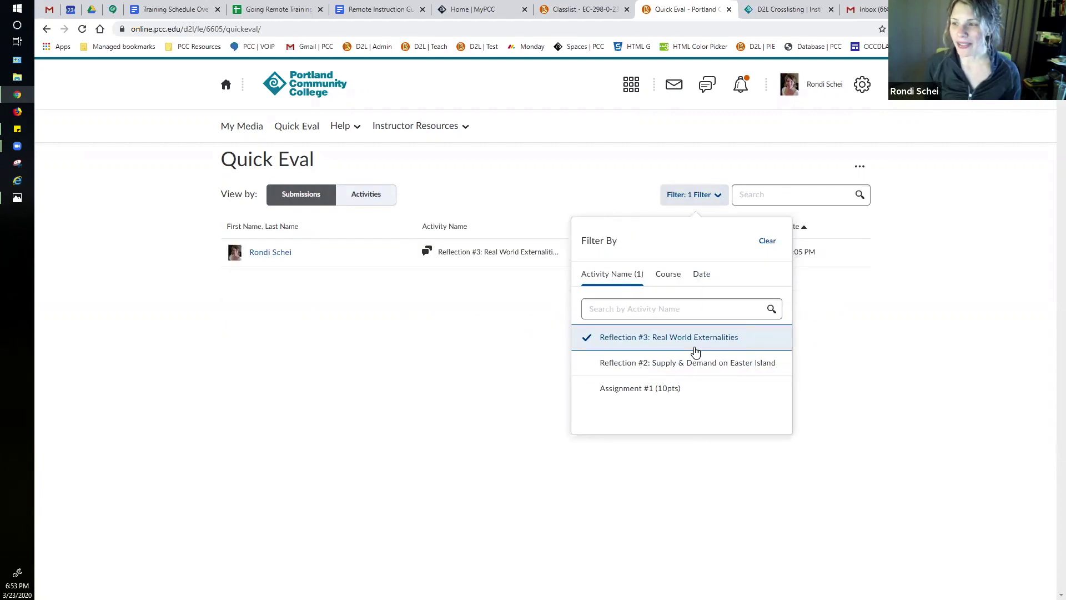
{"action": "left_click", "coordinate": [766, 241]}
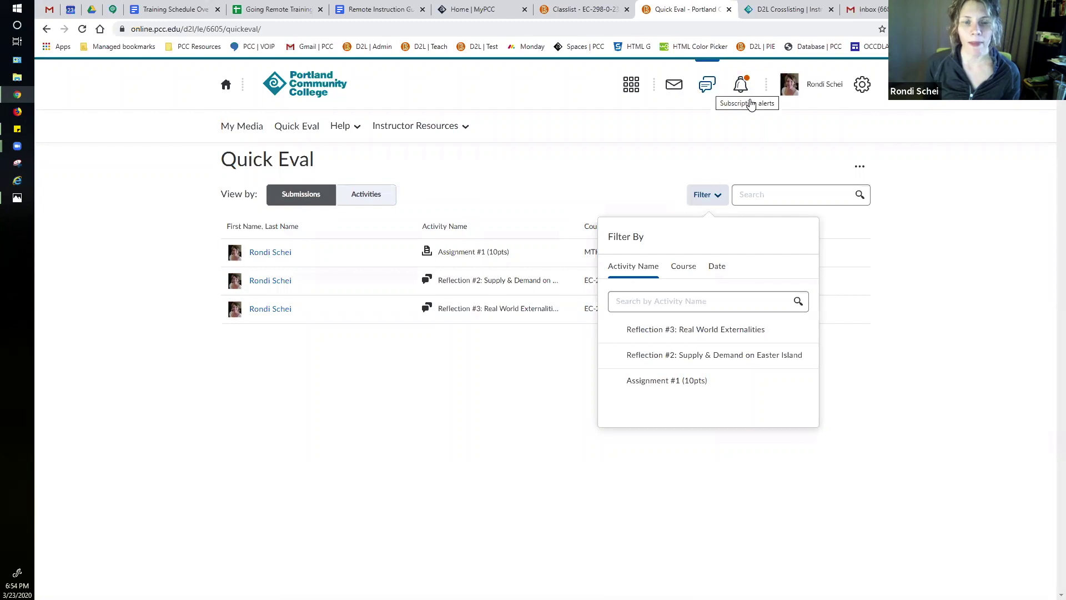
{"action": "left_click", "coordinate": [684, 188]}
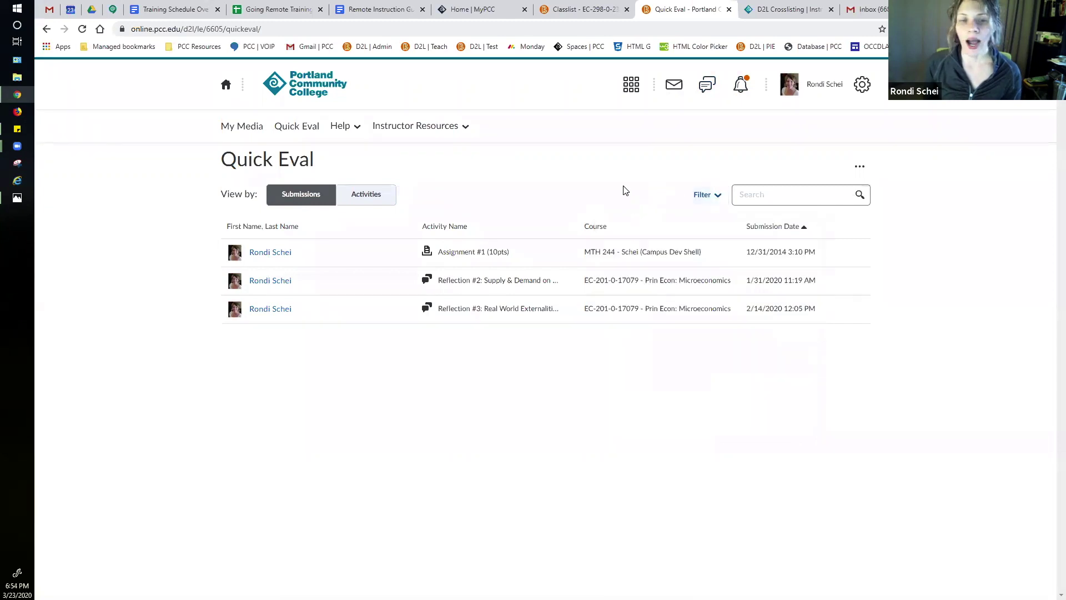